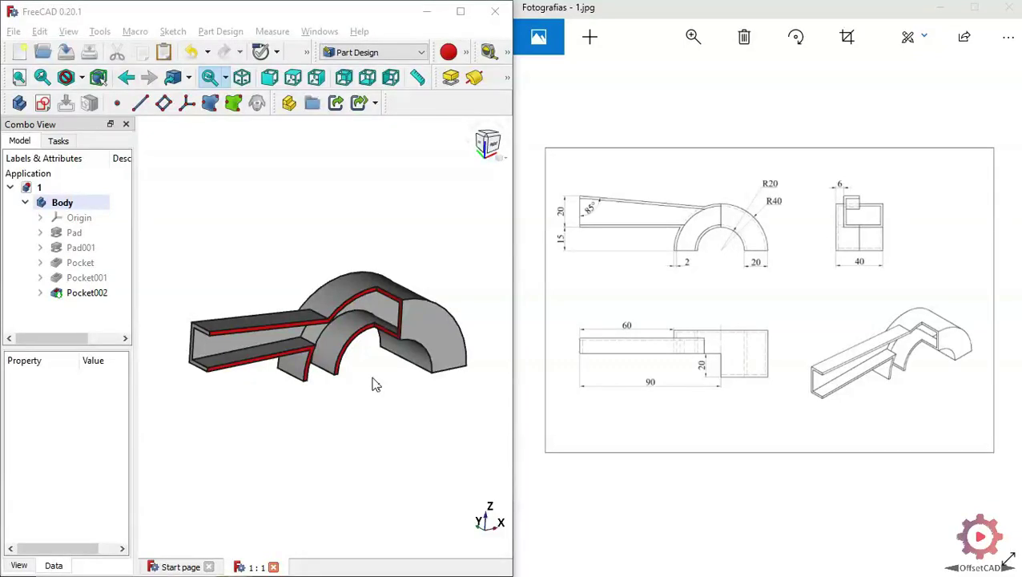
Examine the finished 3D model from the front and study the dimensioned reference drawing 1.jpg in the full-size photo viewer
{"action": "middle_click_drag", "start_coordinate": [383, 403], "coordinate": [360, 444]}
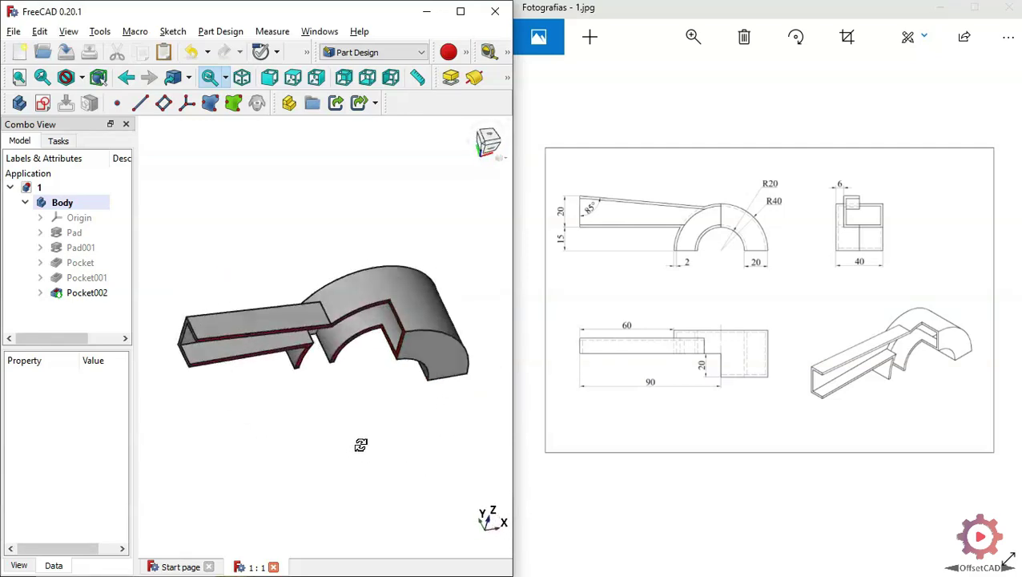
{"action": "key", "text": "1"}
{"action": "left_click", "coordinate": [771, 266]}
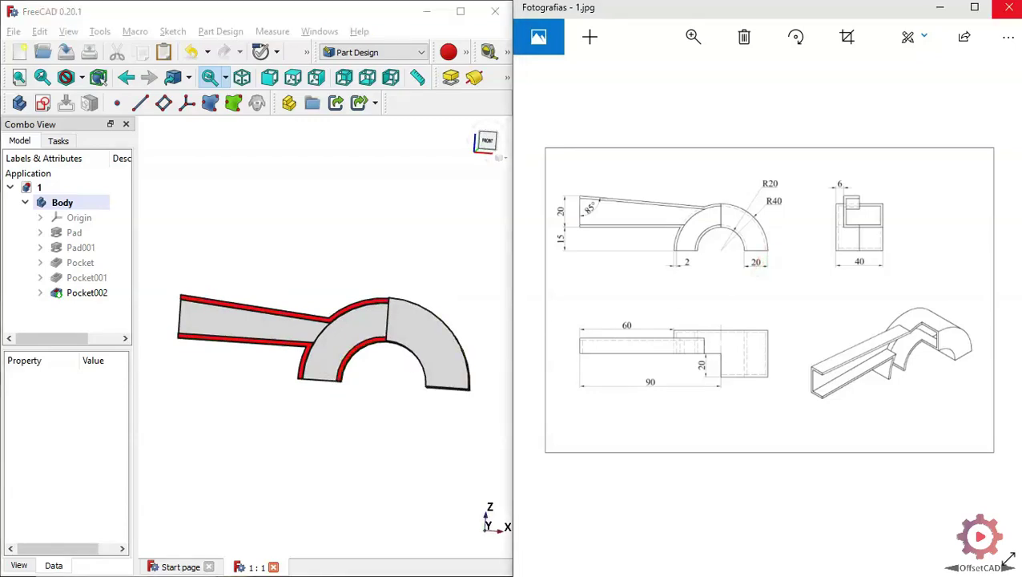
{"action": "left_click", "coordinate": [974, 9]}
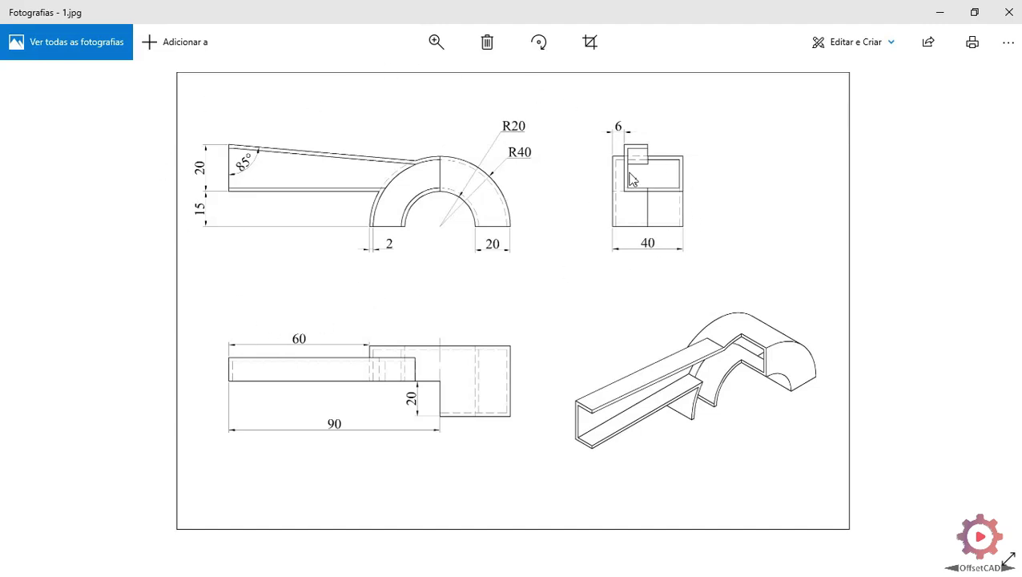
{"action": "scroll", "coordinate": [632, 179], "scroll_direction": "up", "scroll_amount": 1}
{"action": "scroll", "coordinate": [631, 180], "scroll_direction": "down", "scroll_amount": 1}
Switch back to FreeCAD, maximize it, create a new empty document in the Part Design workbench and widen the Combo View
{"action": "key", "text": "alt+Tab"}
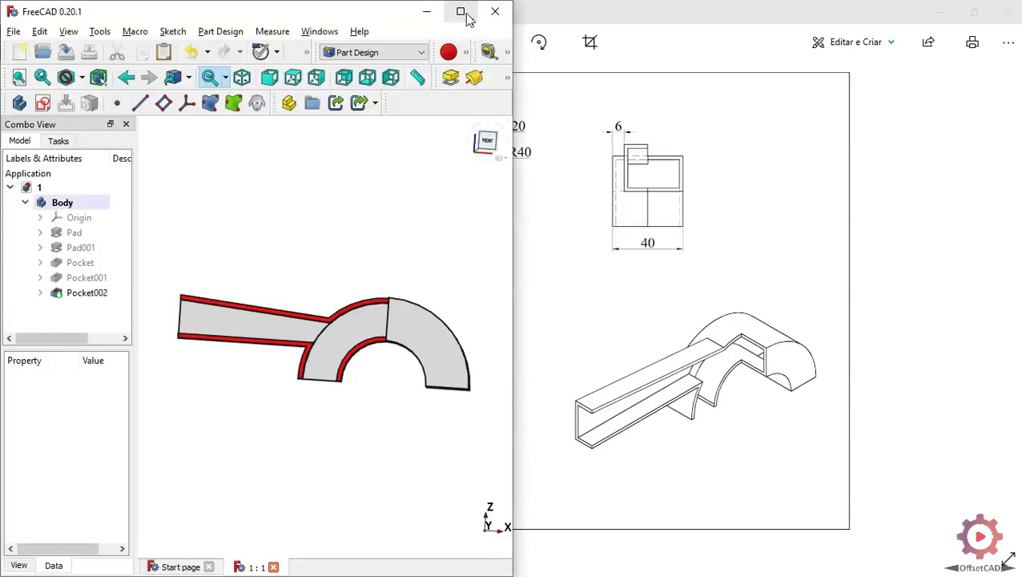
{"action": "left_click", "coordinate": [461, 12]}
{"action": "key", "text": "0"}
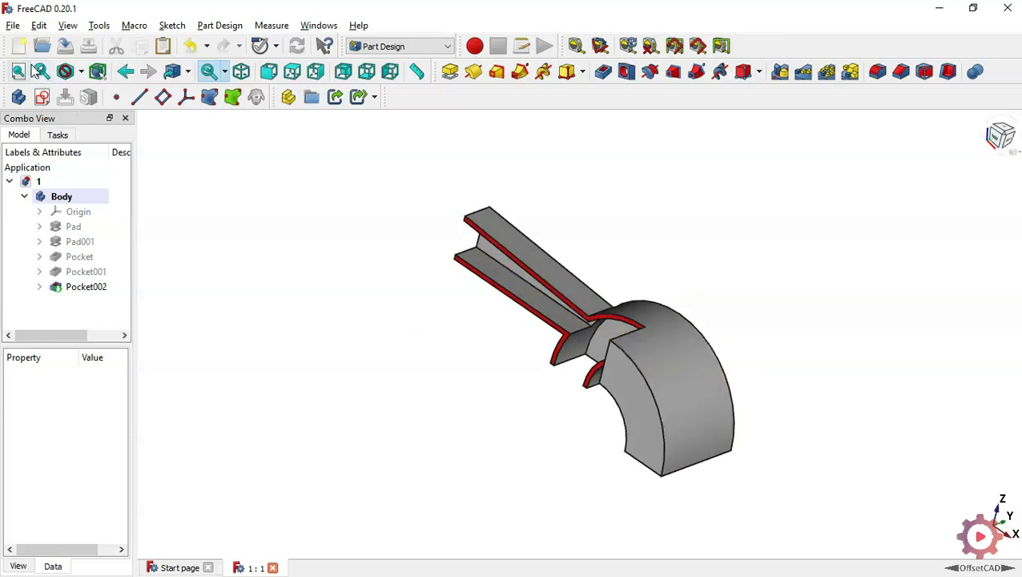
{"action": "left_click", "coordinate": [17, 47]}
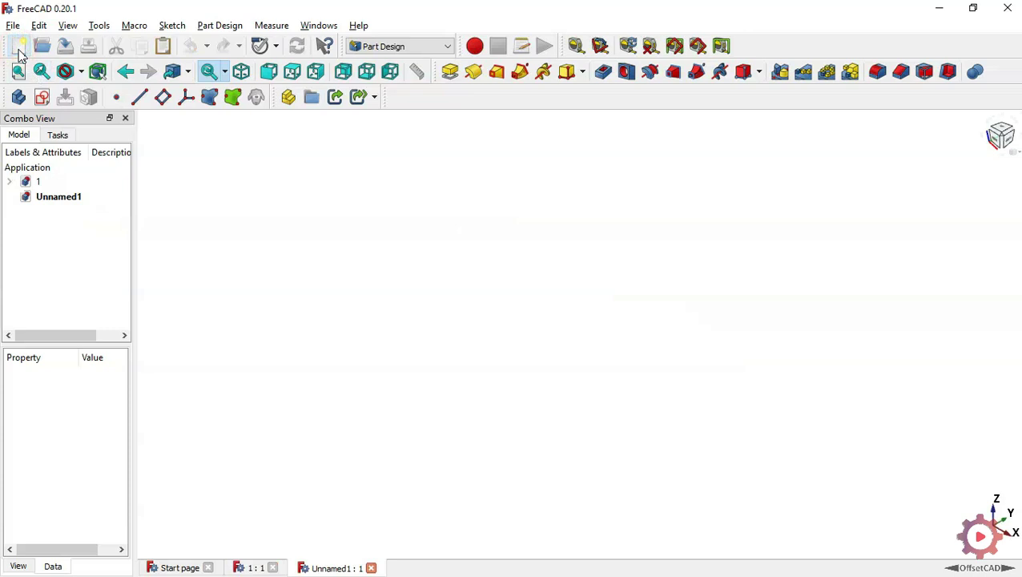
{"action": "left_click", "coordinate": [433, 49]}
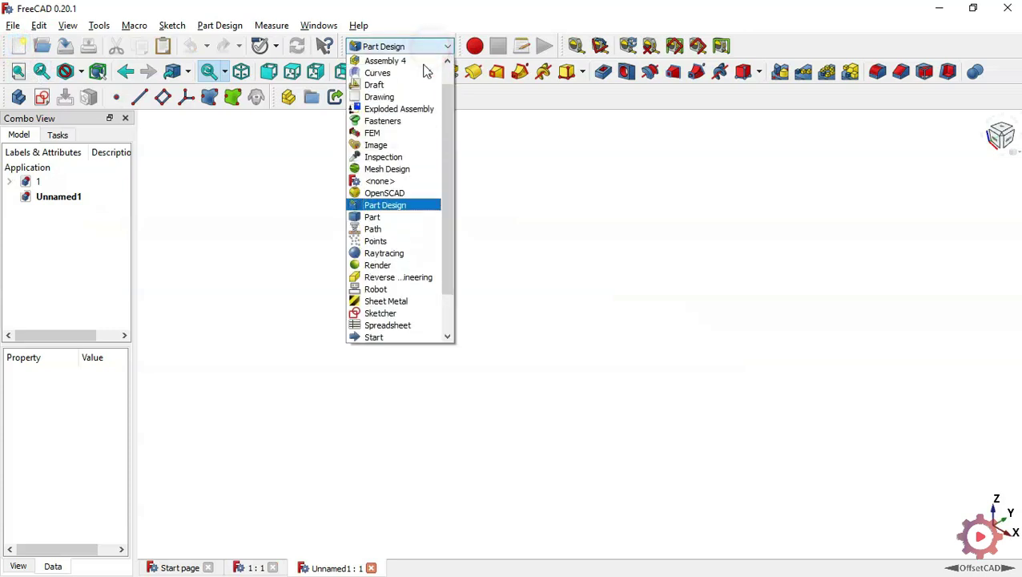
{"action": "left_click", "coordinate": [403, 205]}
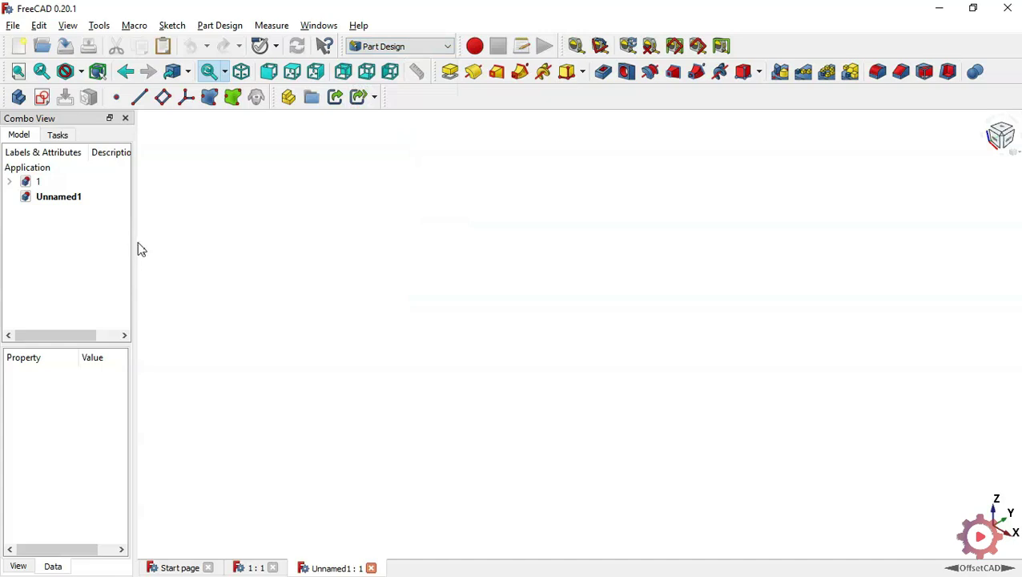
{"action": "left_click_drag", "start_coordinate": [137, 242], "coordinate": [201, 247]}
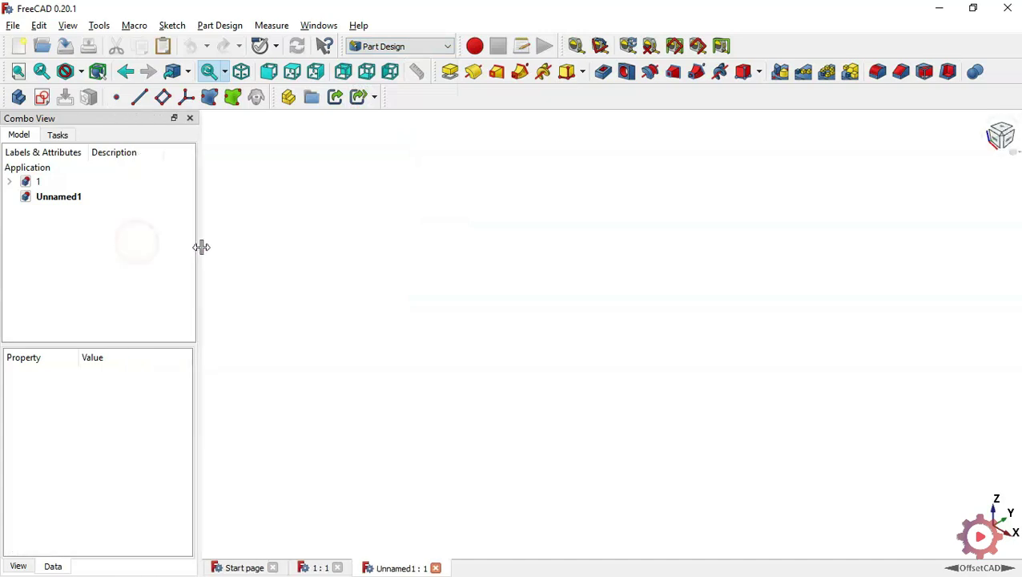
Create a body in the new document and start a sketch on its XZ plane
{"action": "left_click", "coordinate": [59, 138]}
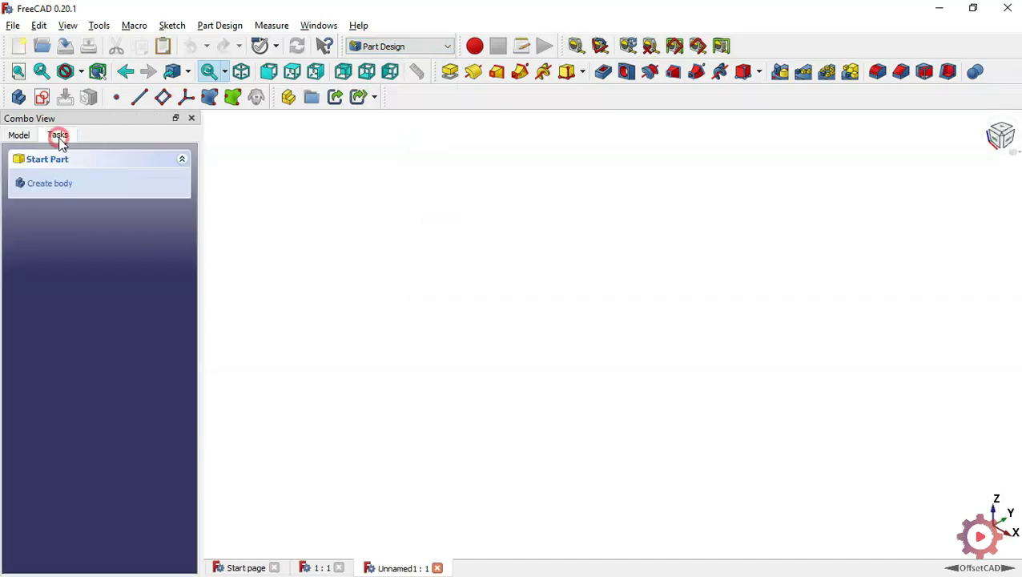
{"action": "left_click", "coordinate": [48, 187]}
{"action": "left_click", "coordinate": [73, 190]}
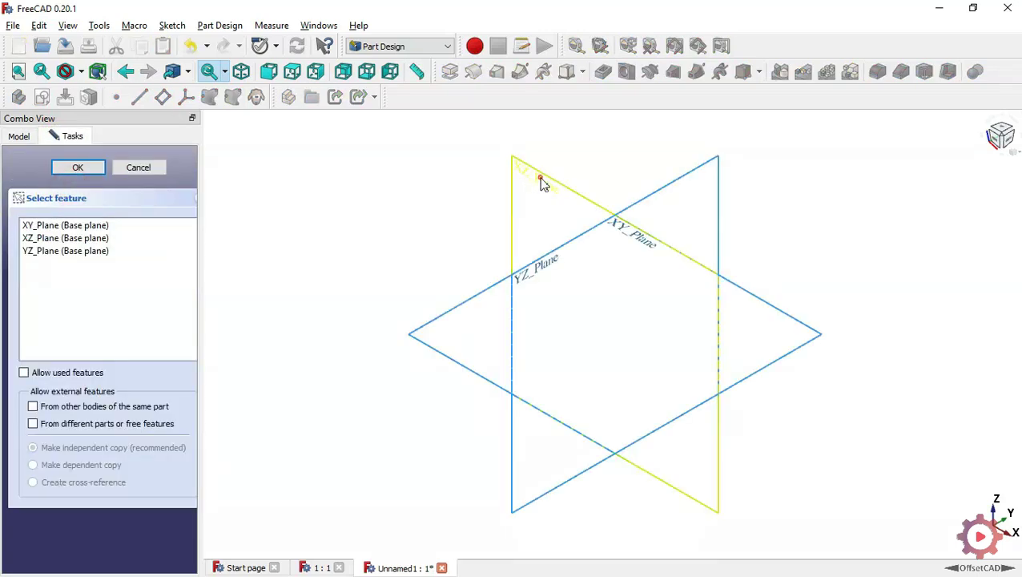
{"action": "left_click", "coordinate": [542, 181]}
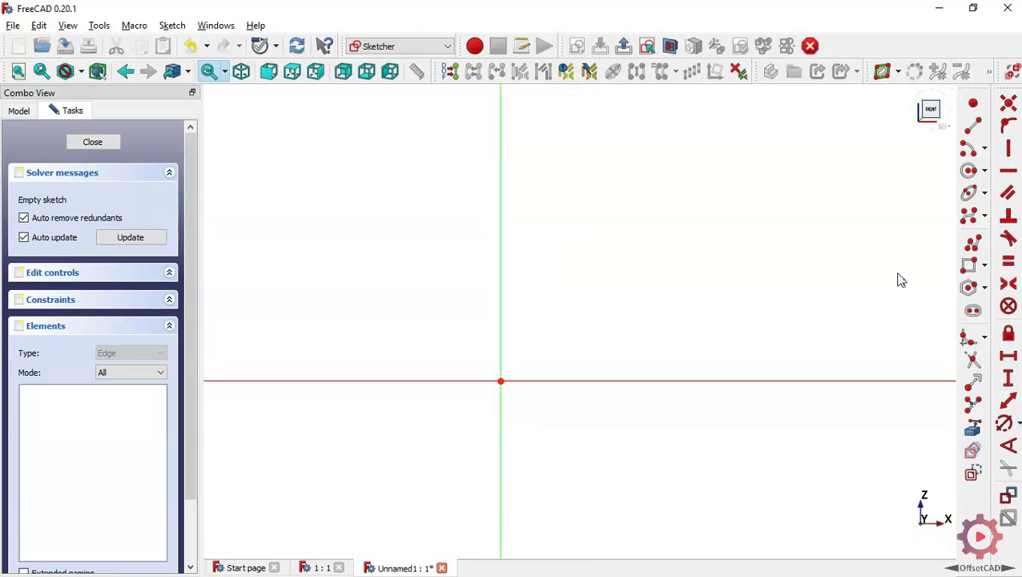
Sketch two horizontal lines just above the X axis, one on each side of the Z axis, the right one about 18 mm long
{"action": "left_click", "coordinate": [974, 132]}
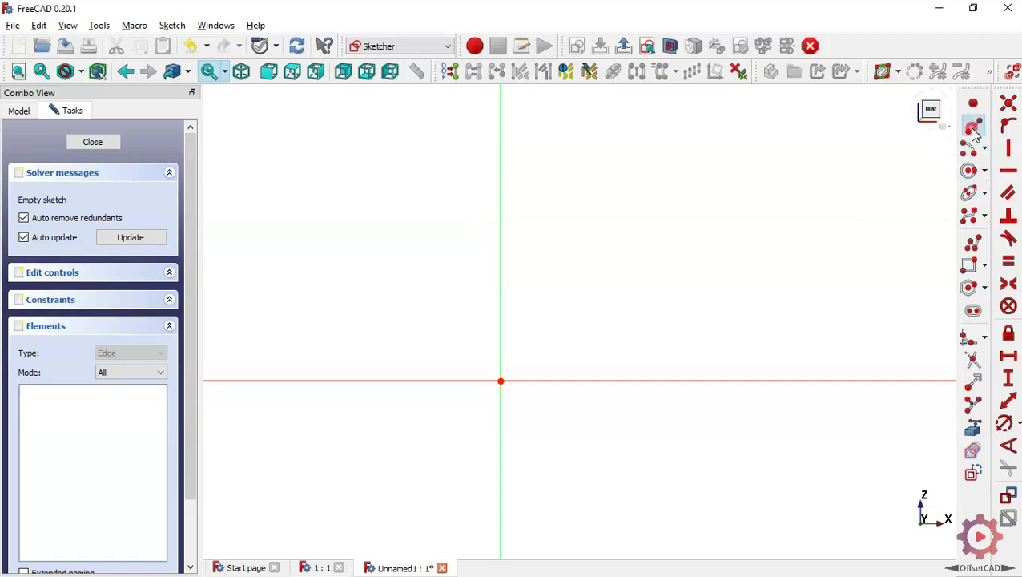
{"action": "left_click", "coordinate": [352, 349]}
{"action": "left_click", "coordinate": [446, 349]}
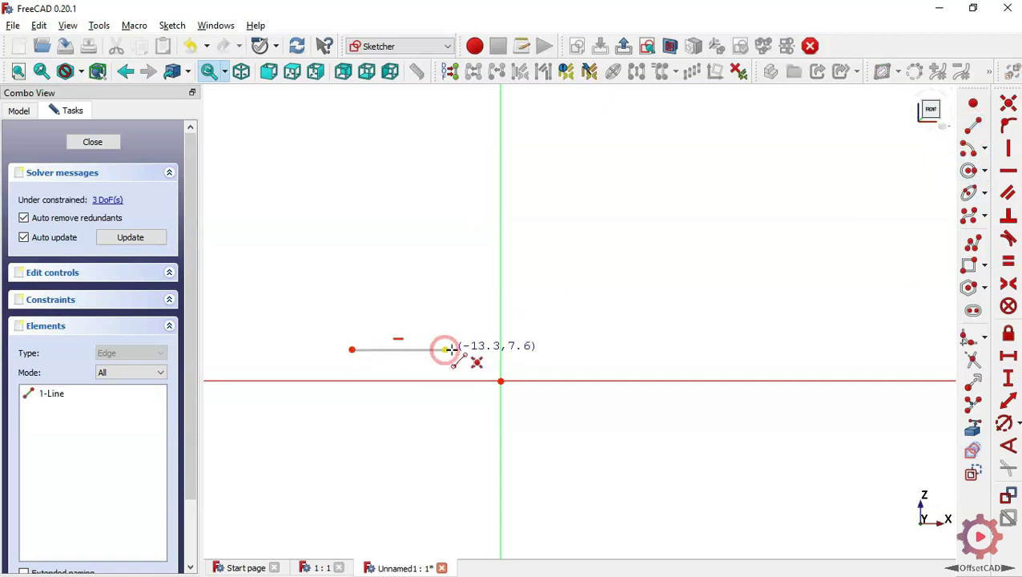
{"action": "left_click", "coordinate": [560, 349]}
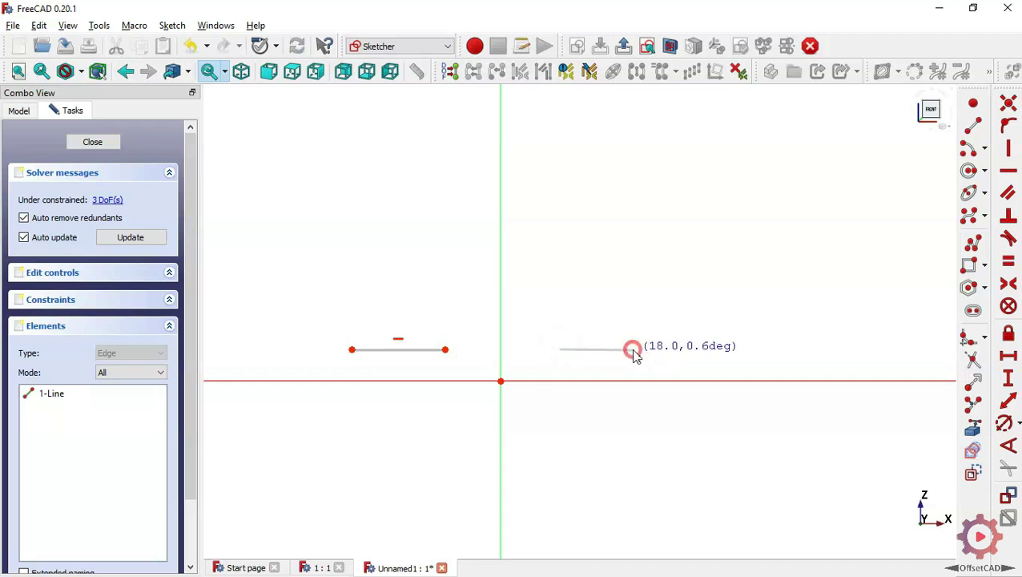
{"action": "left_click", "coordinate": [633, 350]}
Draw two arcs centred on the origin, one joining the lines' inner endpoints and one joining their outer endpoints, to close the half-ring profile
{"action": "left_click", "coordinate": [966, 150]}
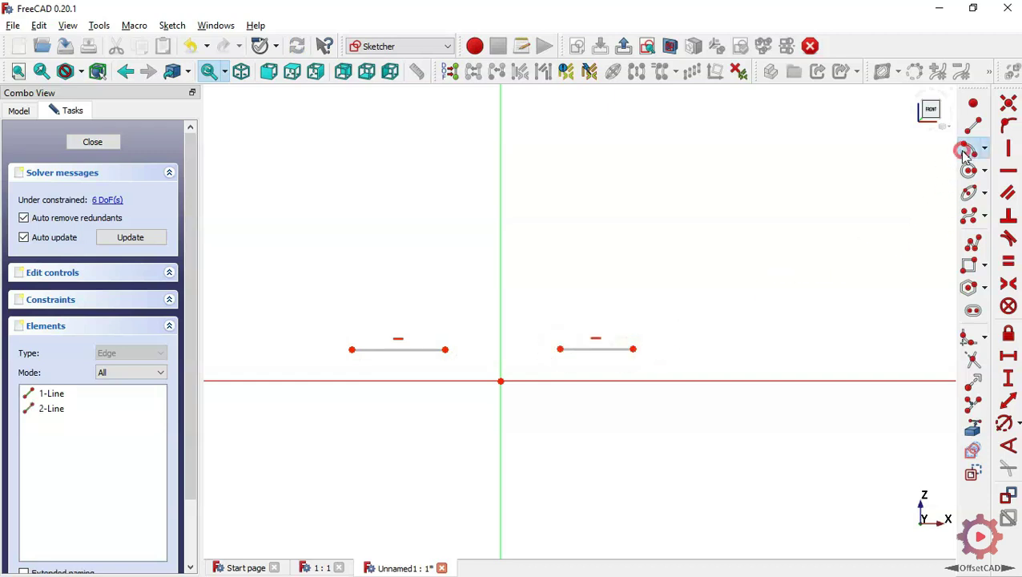
{"action": "left_click", "coordinate": [500, 381]}
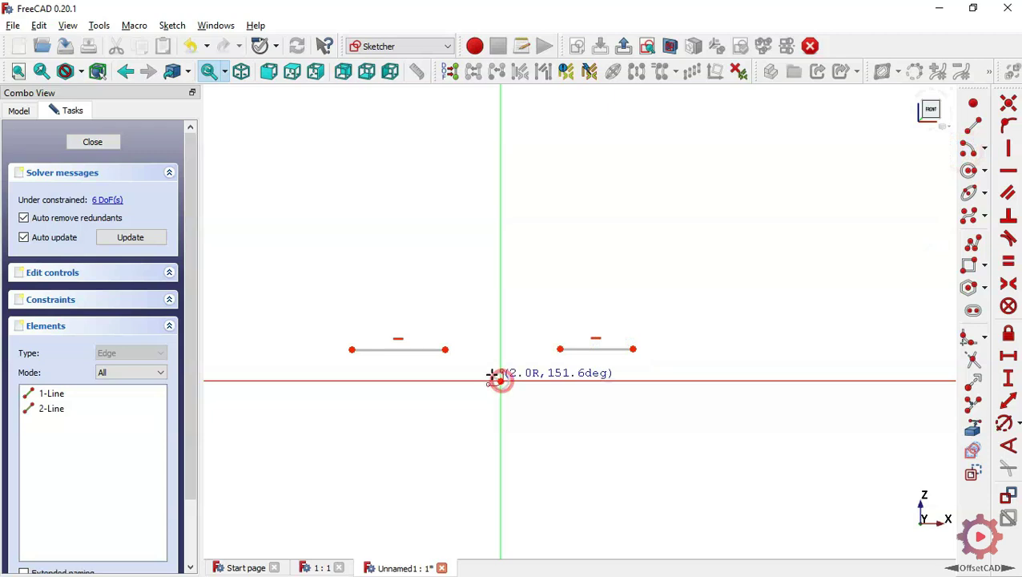
{"action": "left_click", "coordinate": [445, 350]}
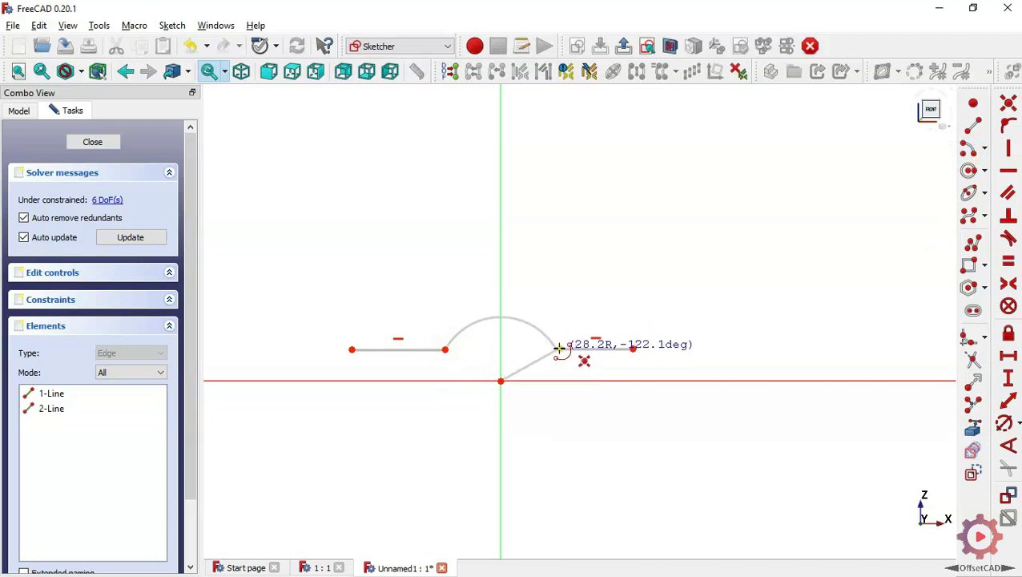
{"action": "left_click", "coordinate": [558, 349]}
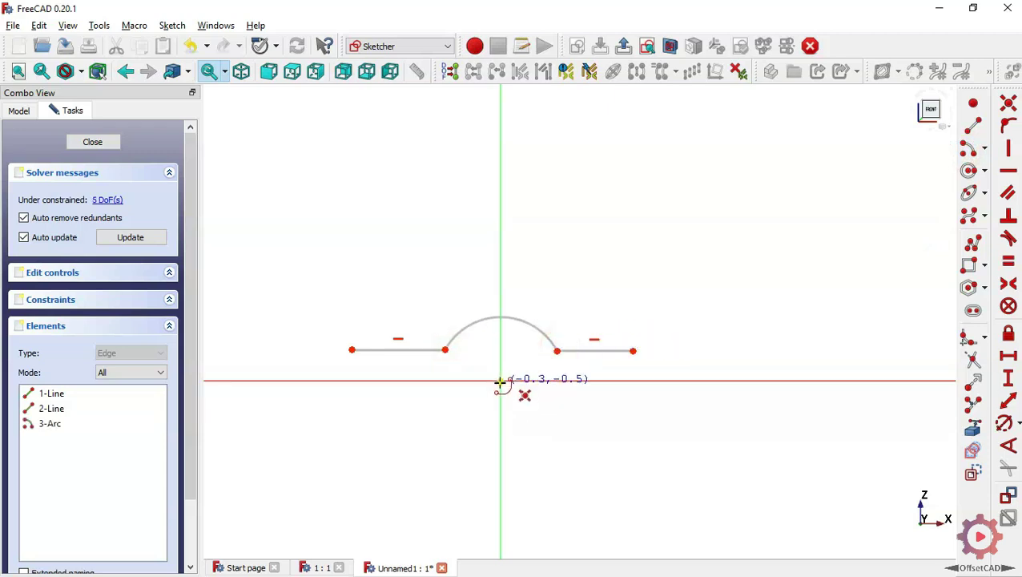
{"action": "left_click", "coordinate": [500, 381]}
{"action": "left_click", "coordinate": [353, 350]}
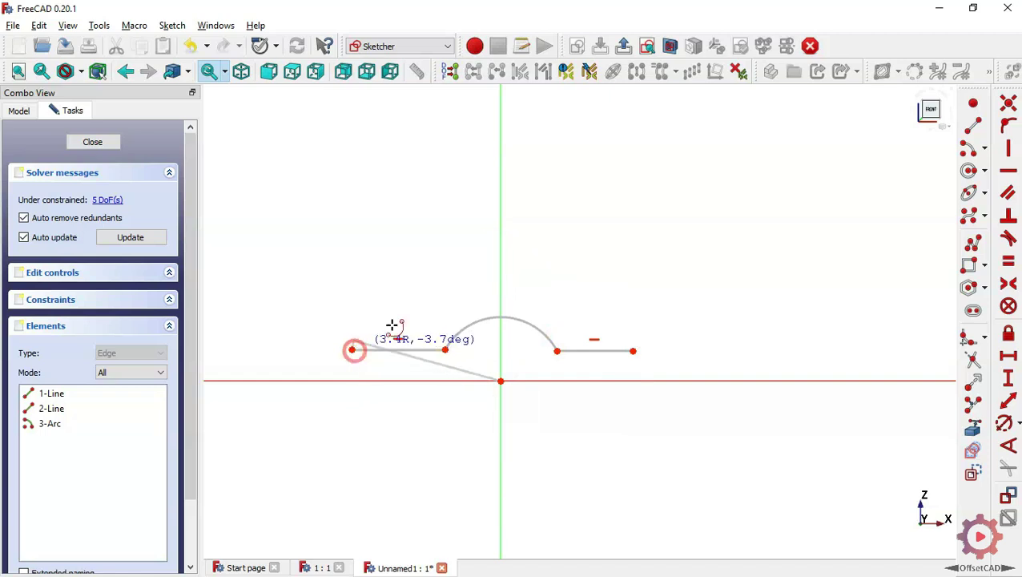
{"action": "left_click", "coordinate": [649, 347]}
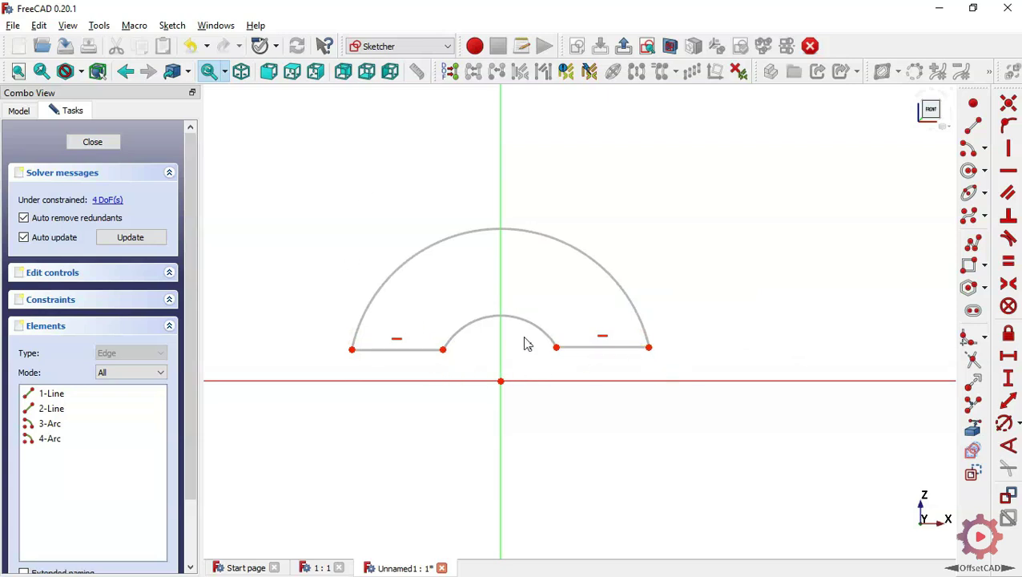
Constrain the two inner arc endpoints horizontally to each other, and the right outer endpoint horizontally to the origin
{"action": "left_click", "coordinate": [558, 349]}
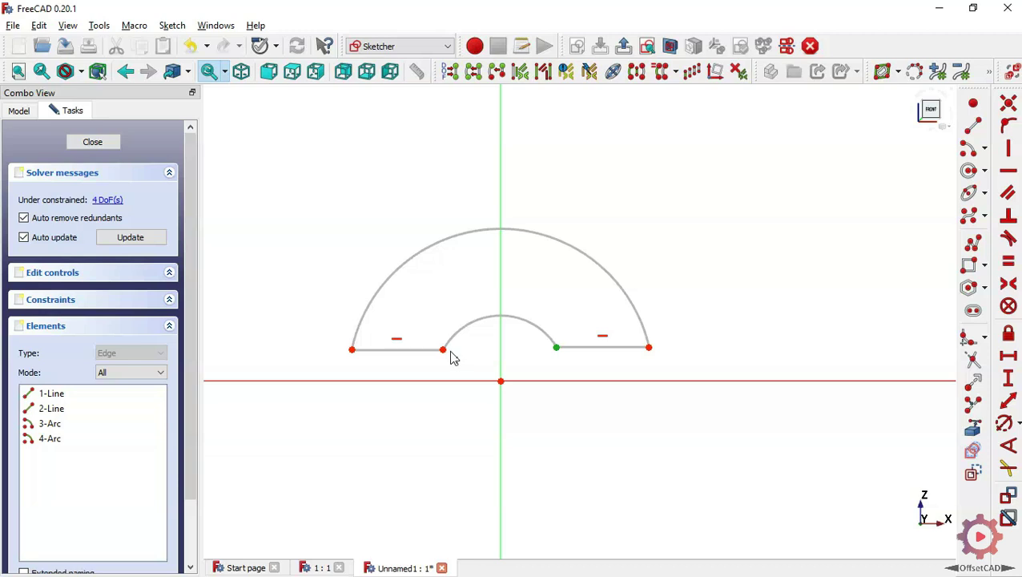
{"action": "left_click", "coordinate": [442, 351]}
{"action": "left_click", "coordinate": [1010, 173]}
{"action": "left_click", "coordinate": [646, 348]}
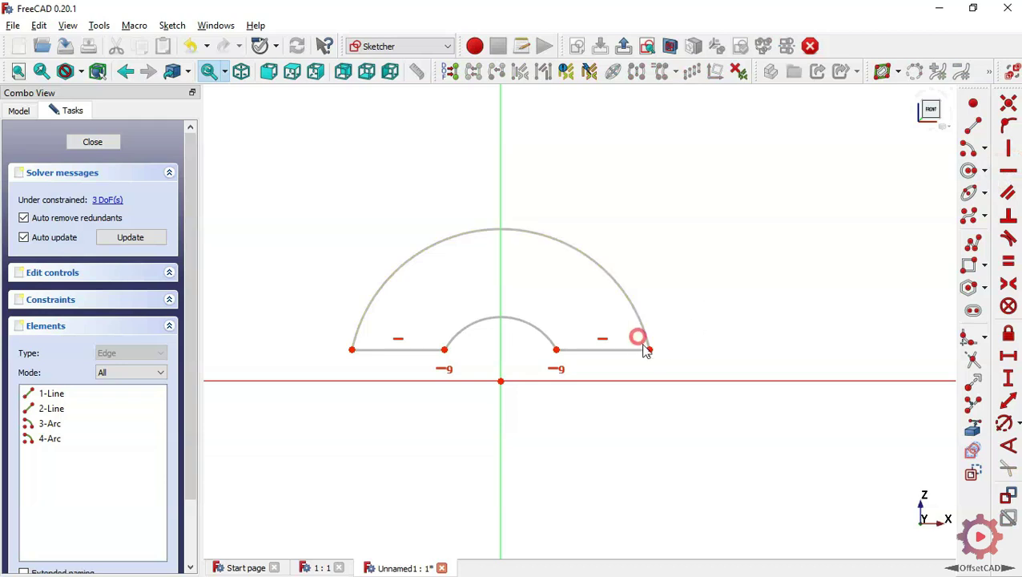
{"action": "left_click", "coordinate": [501, 382]}
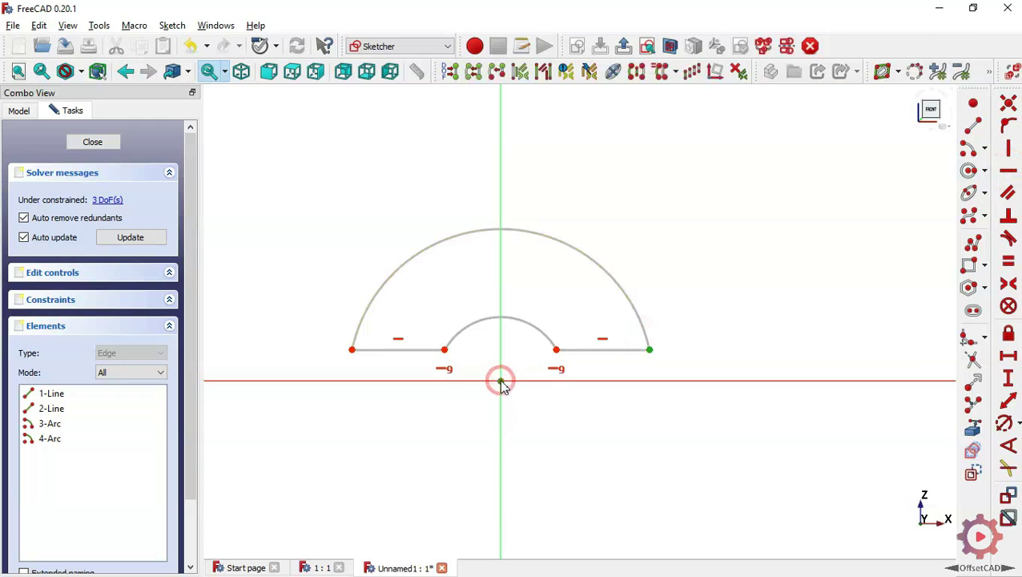
{"action": "left_click", "coordinate": [1012, 175]}
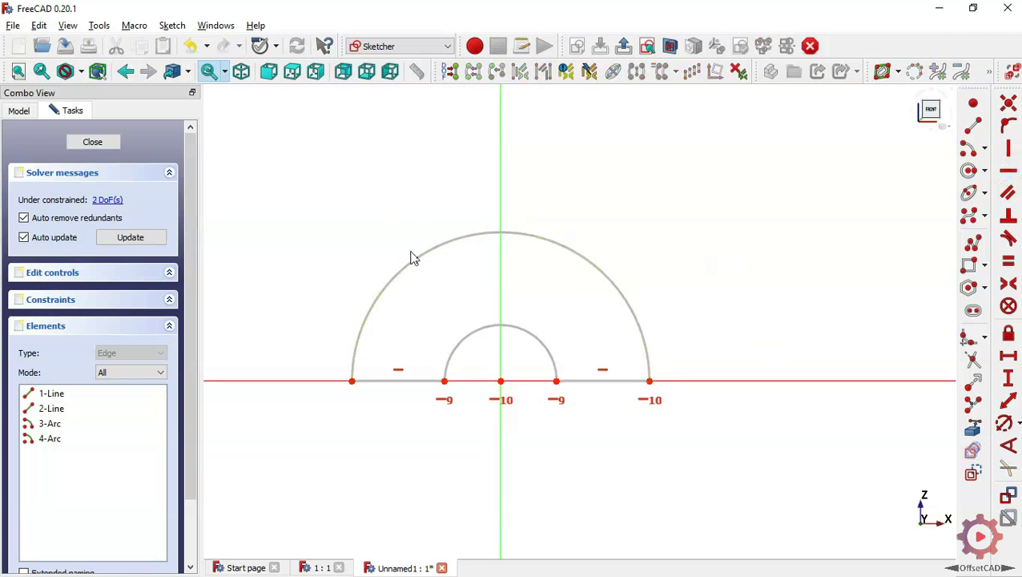
Dimension the outer arc with a radius of 40 mm and the inner arc with a radius of 20 mm
{"action": "left_click", "coordinate": [1001, 424]}
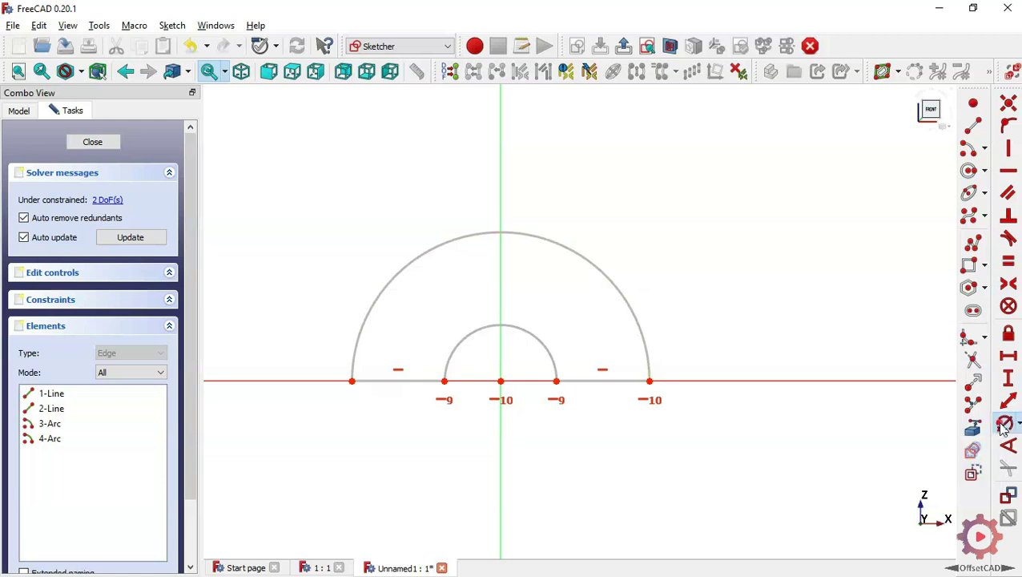
{"action": "left_click", "coordinate": [593, 263]}
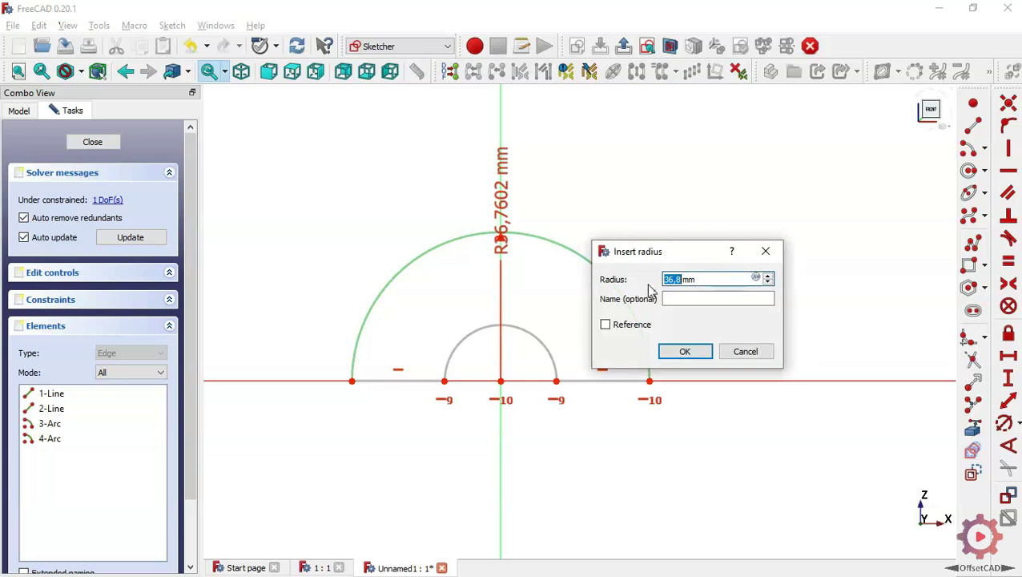
{"action": "type", "text": "40"}
{"action": "key", "text": "Return"}
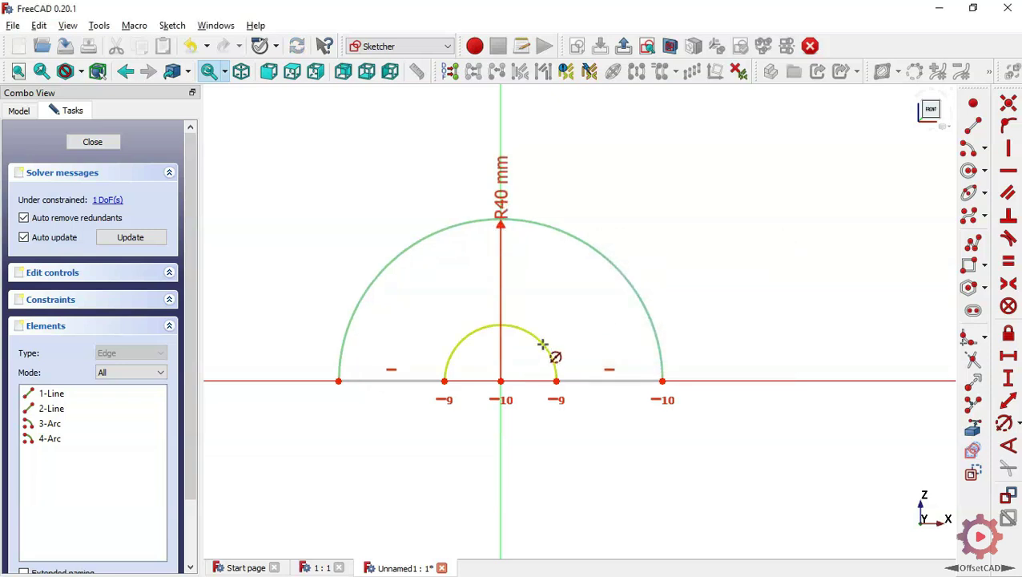
{"action": "left_click", "coordinate": [540, 345]}
{"action": "type", "text": "20"}
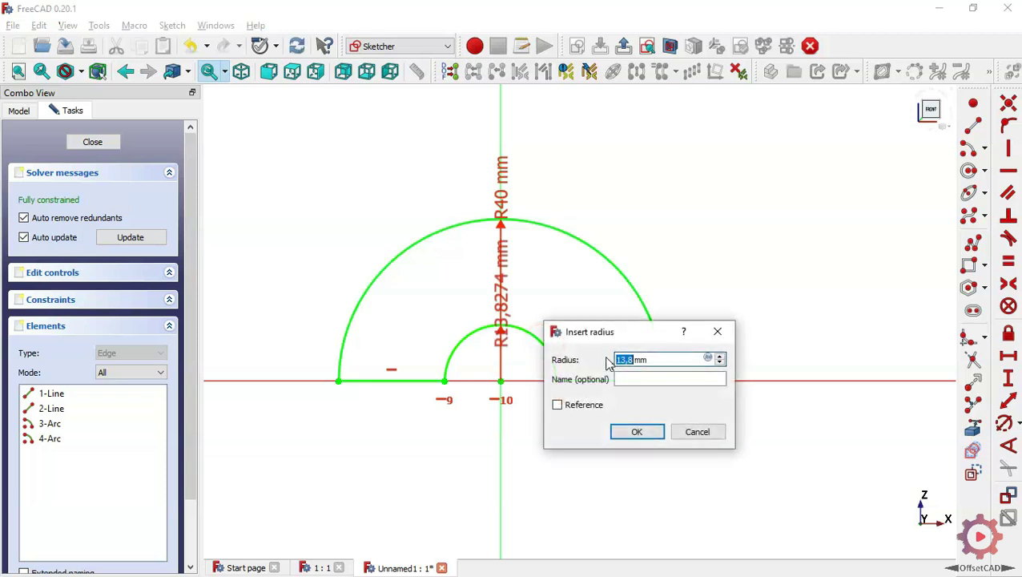
{"action": "key", "text": "Return"}
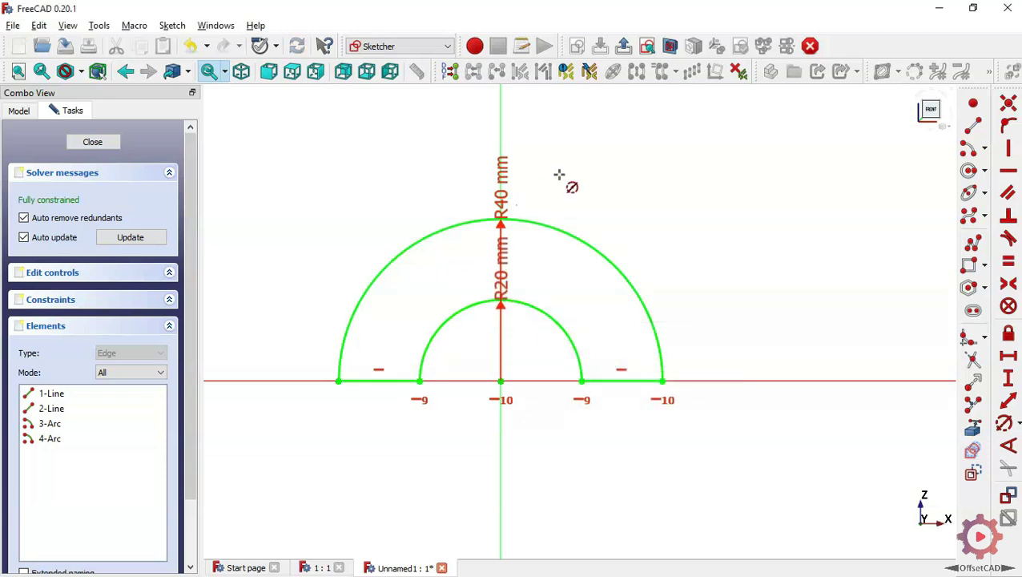
Move the two radius dimension labels to the right, clear of the half-ring profile, and close the sketch
{"action": "left_click_drag", "start_coordinate": [503, 170], "coordinate": [623, 202]}
{"action": "left_click_drag", "start_coordinate": [505, 250], "coordinate": [702, 274]}
{"action": "left_click", "coordinate": [97, 146]}
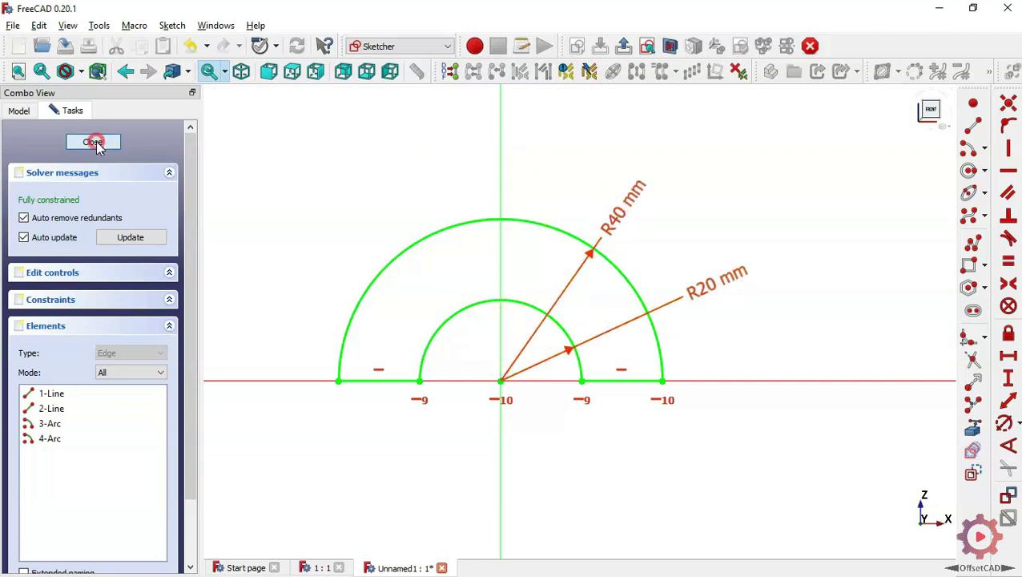
{"action": "left_click", "coordinate": [411, 374]}
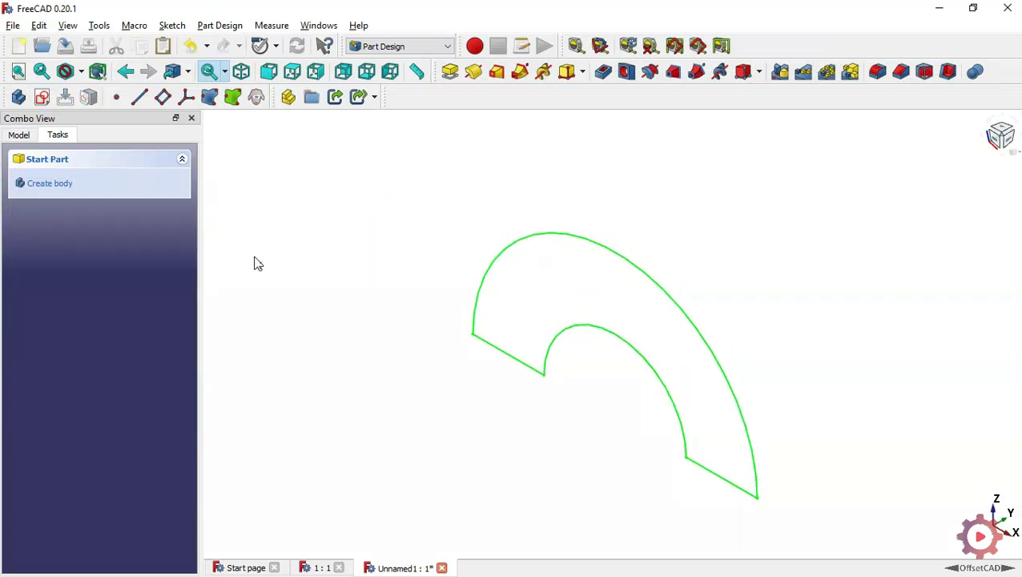
Pad the half-ring sketch to a length of 40 mm, symmetric to the sketch plane
{"action": "left_click", "coordinate": [19, 135]}
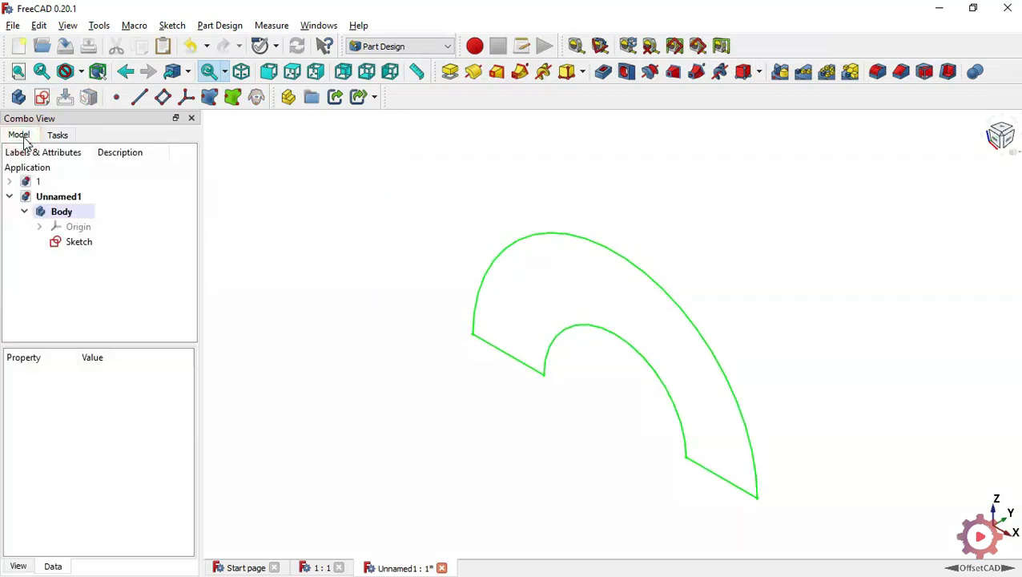
{"action": "left_click", "coordinate": [99, 244]}
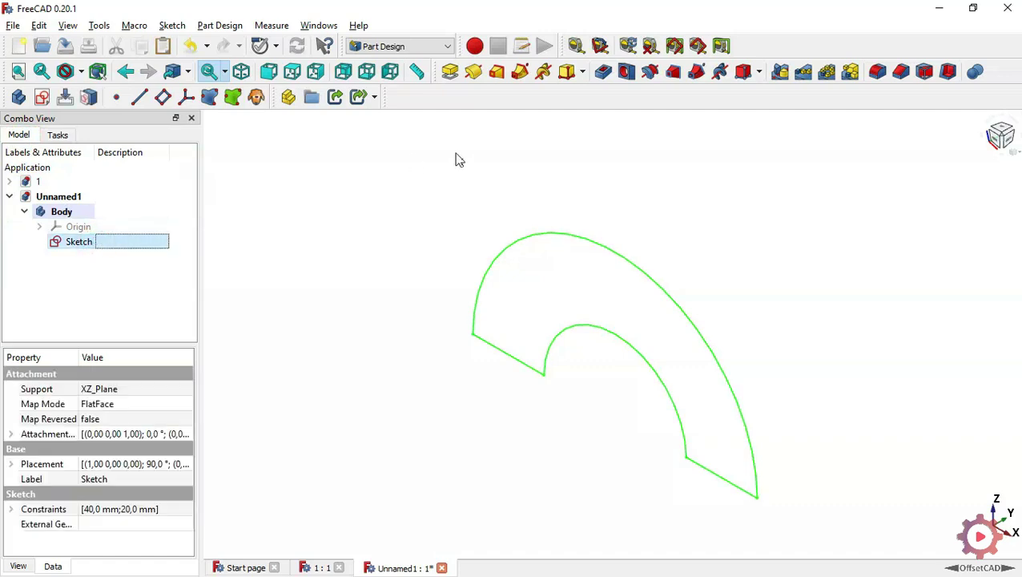
{"action": "left_click", "coordinate": [450, 72]}
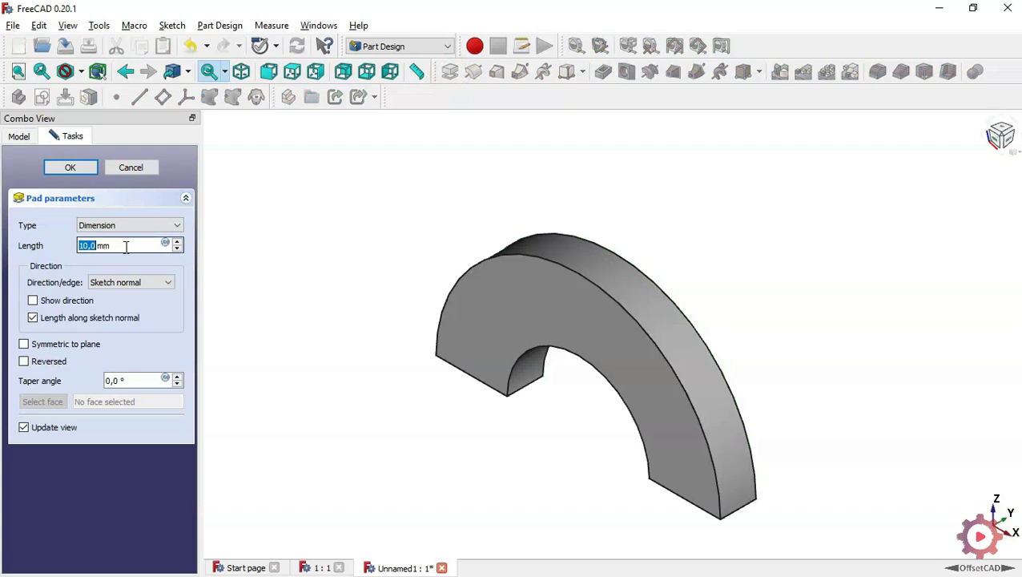
{"action": "left_click_drag", "start_coordinate": [126, 247], "coordinate": [54, 254]}
{"action": "type", "text": "40"}
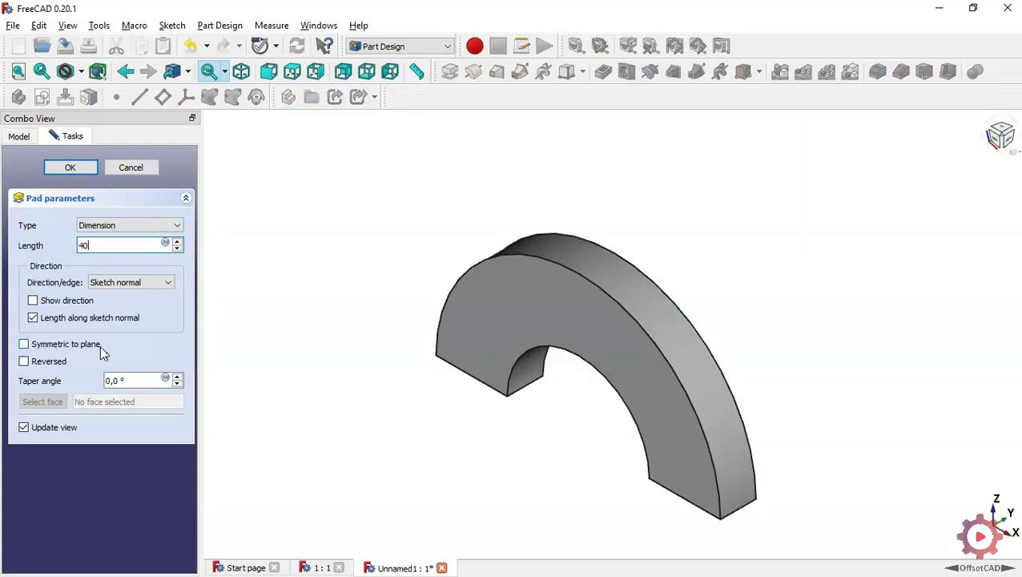
{"action": "left_click", "coordinate": [61, 347]}
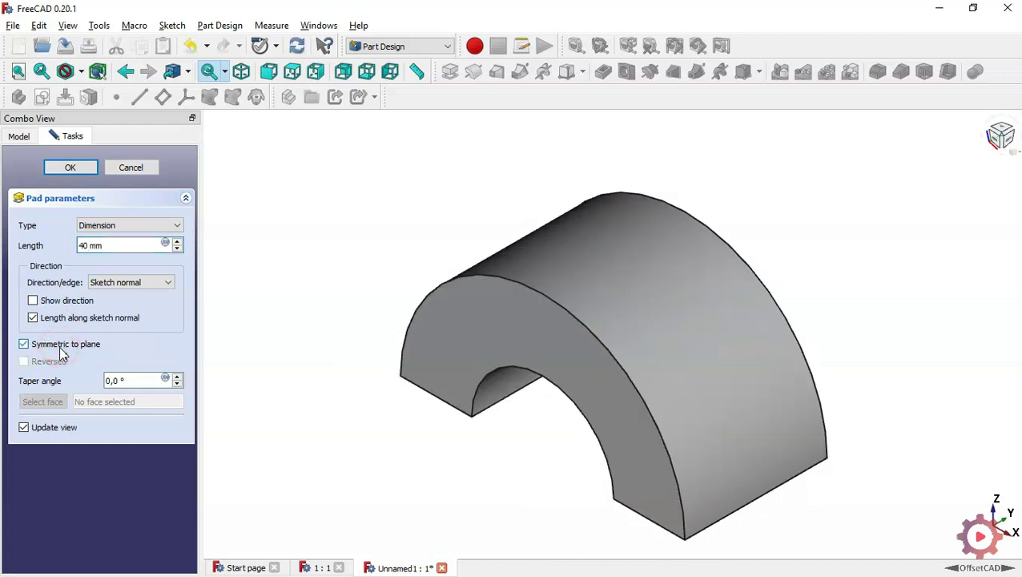
{"action": "left_click", "coordinate": [71, 169]}
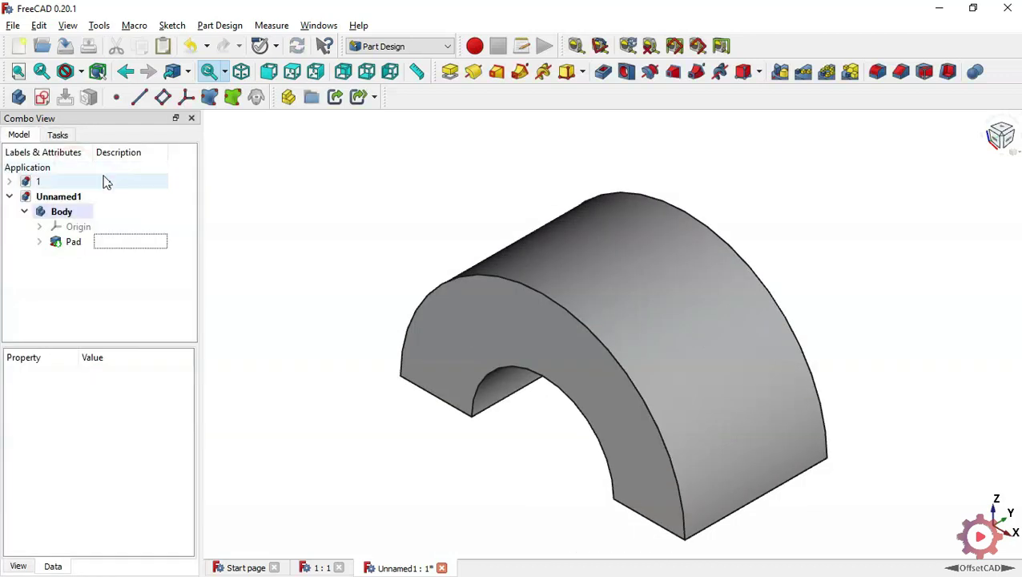
{"action": "left_click", "coordinate": [321, 334]}
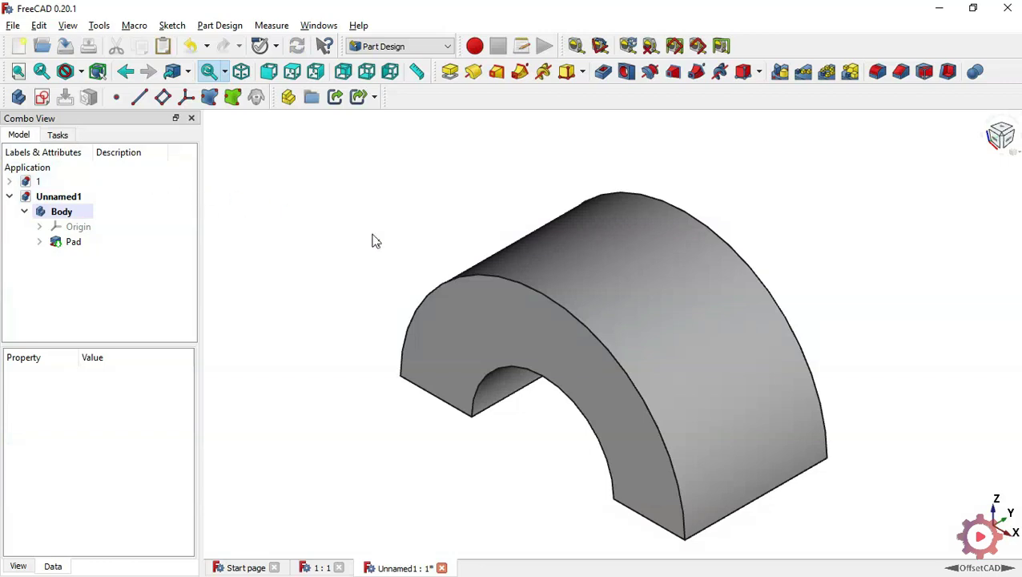
Create a new sketch on the XZ plane and section the view at the sketch plane
{"action": "left_click", "coordinate": [42, 98]}
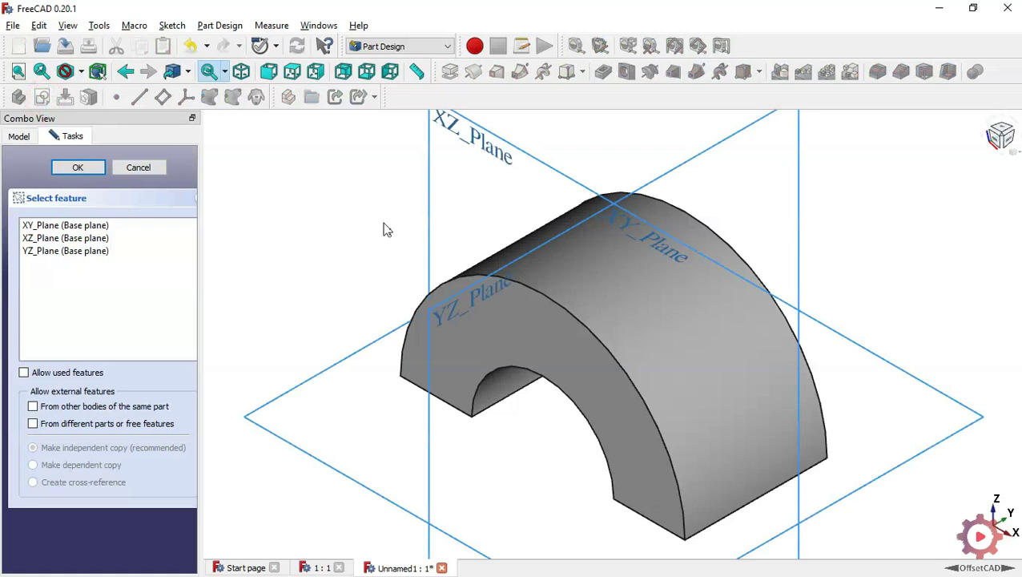
{"action": "left_click", "coordinate": [491, 152]}
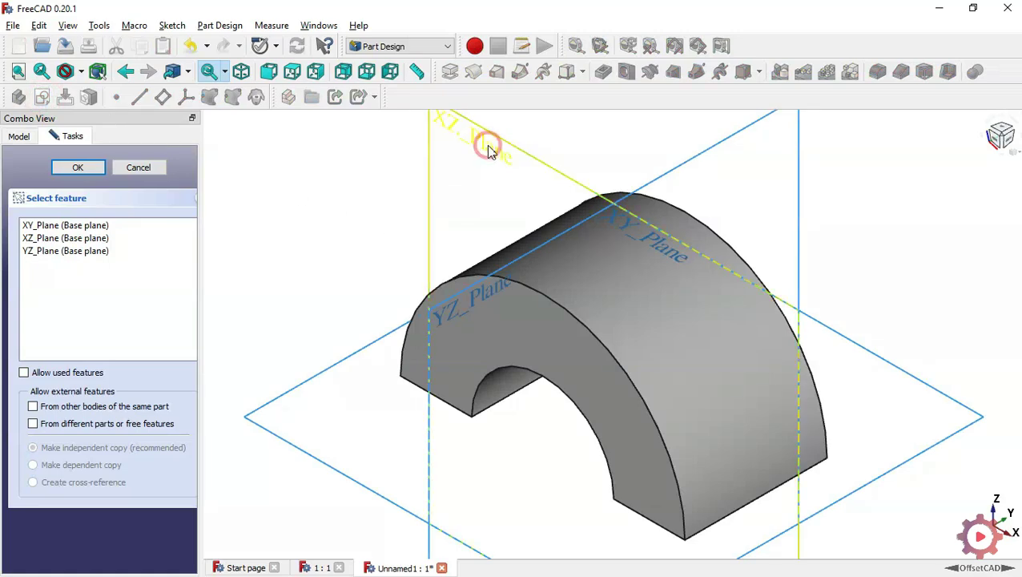
{"action": "scroll", "coordinate": [607, 355], "scroll_direction": "down", "scroll_amount": 3}
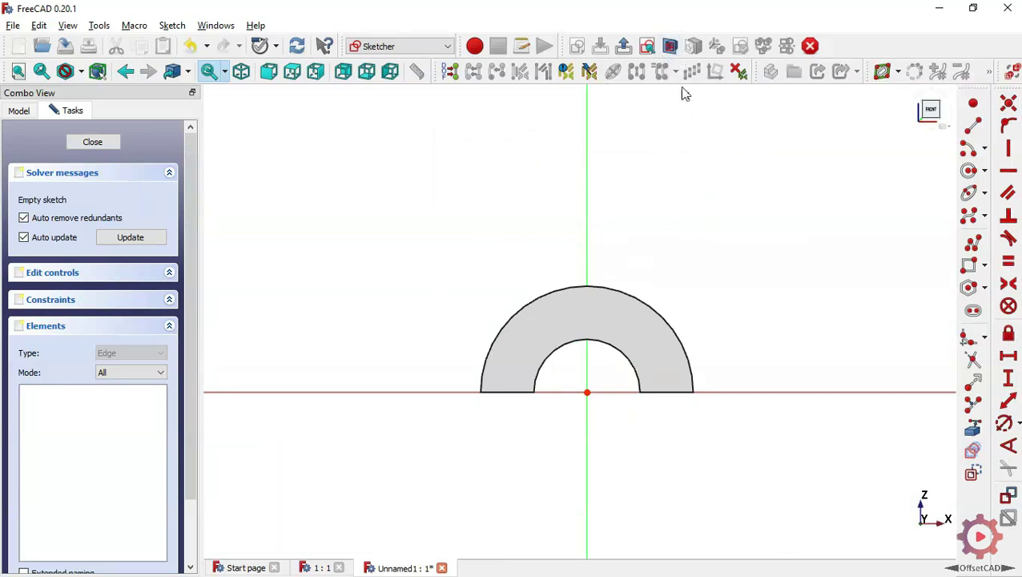
{"action": "left_click", "coordinate": [670, 46]}
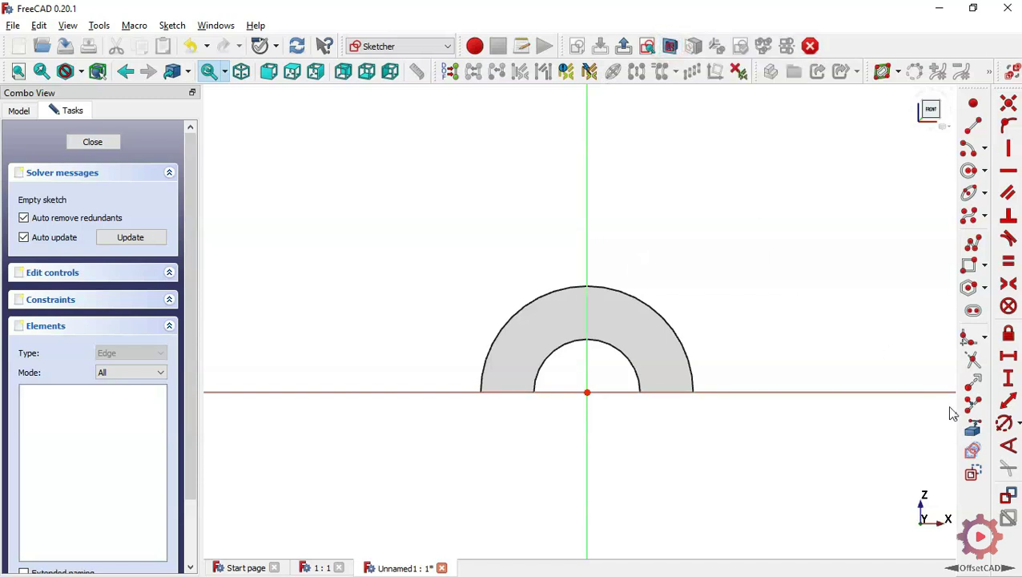
Draw a circle centred on the origin with a diameter of 80 mm and turn it into construction geometry
{"action": "left_click", "coordinate": [970, 170]}
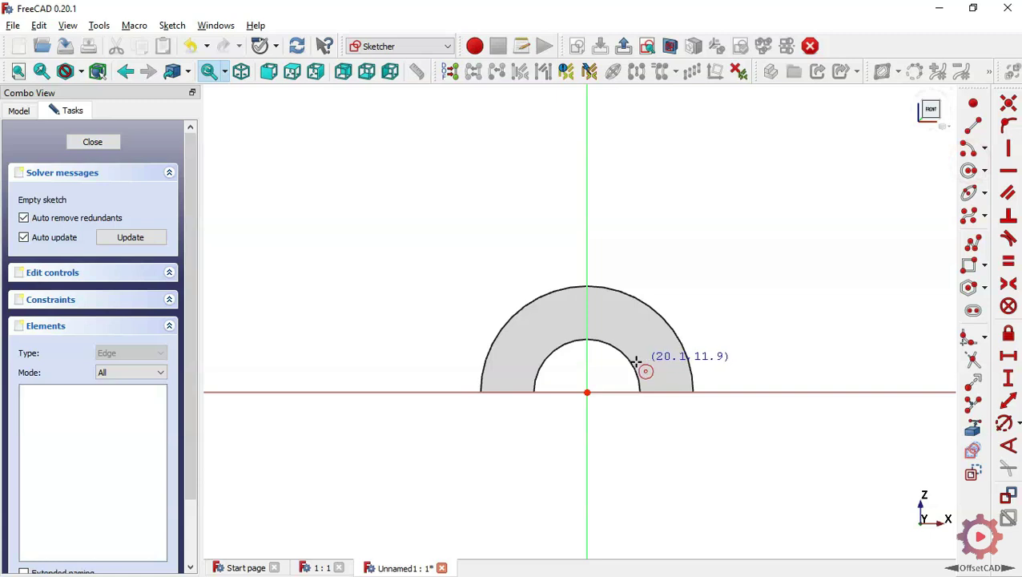
{"action": "left_click", "coordinate": [587, 392]}
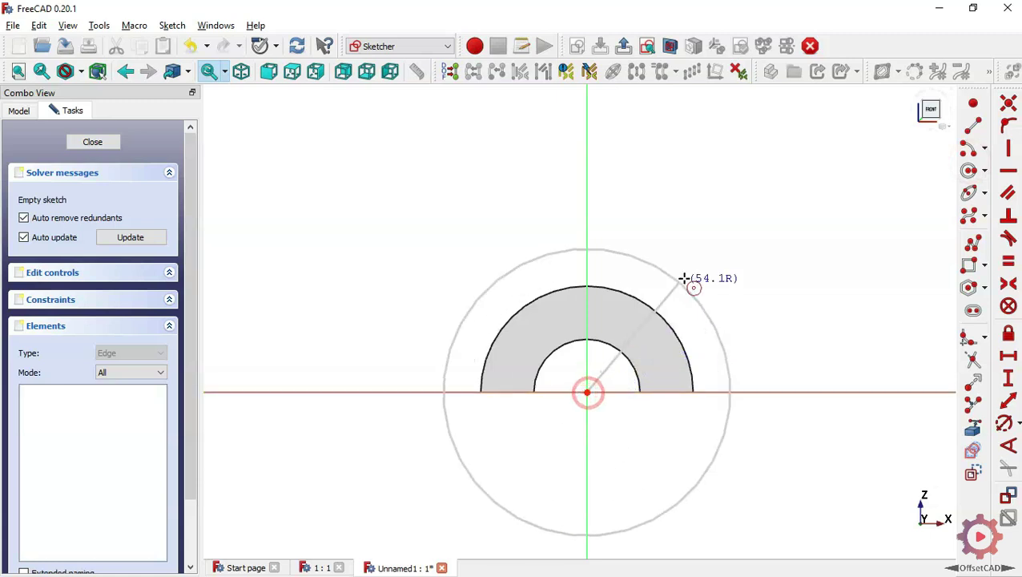
{"action": "left_click", "coordinate": [721, 256]}
{"action": "left_click", "coordinate": [972, 407]}
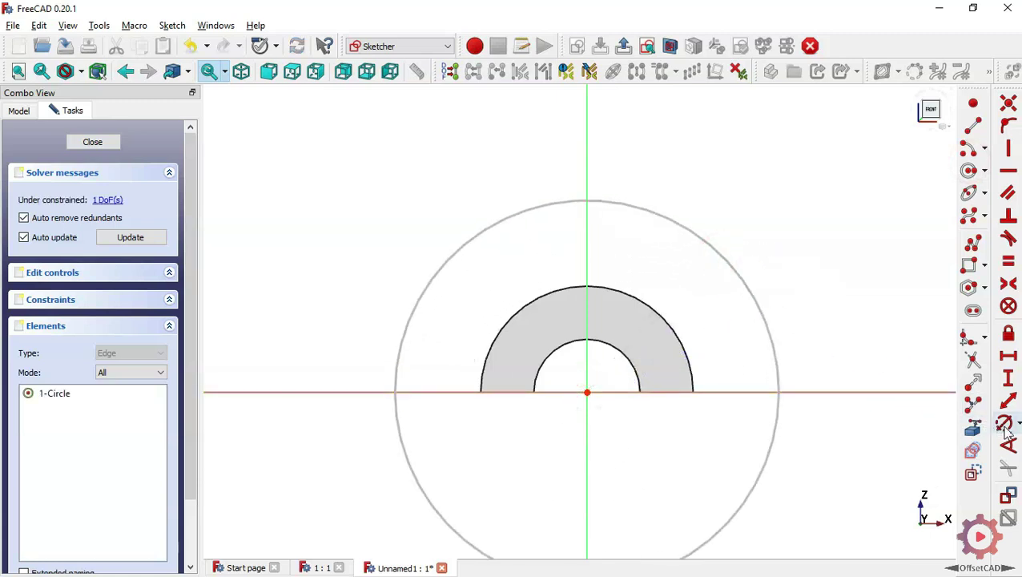
{"action": "left_click", "coordinate": [708, 243]}
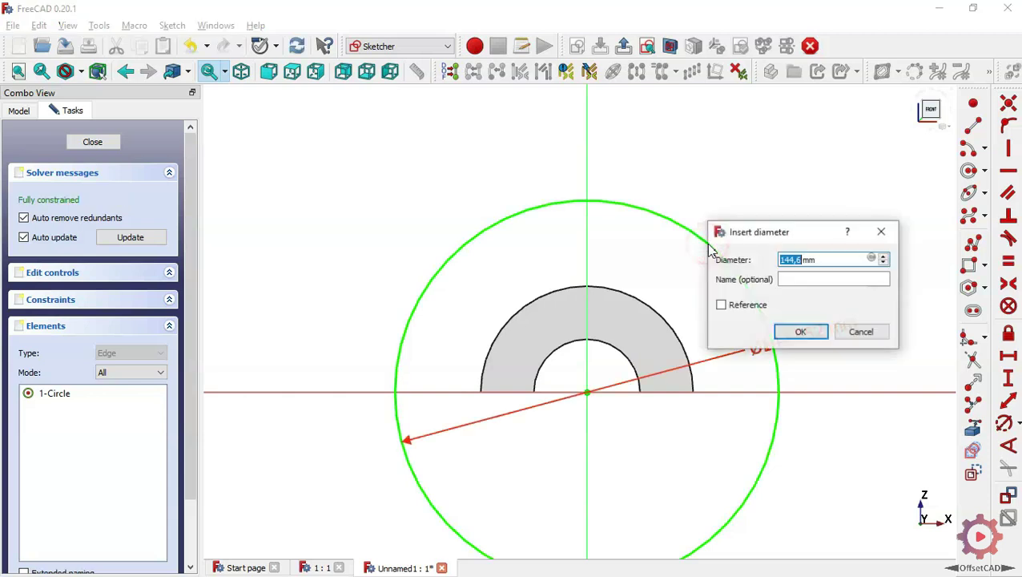
{"action": "type", "text": "80"}
{"action": "key", "text": "Return"}
{"action": "right_click", "coordinate": [735, 235]}
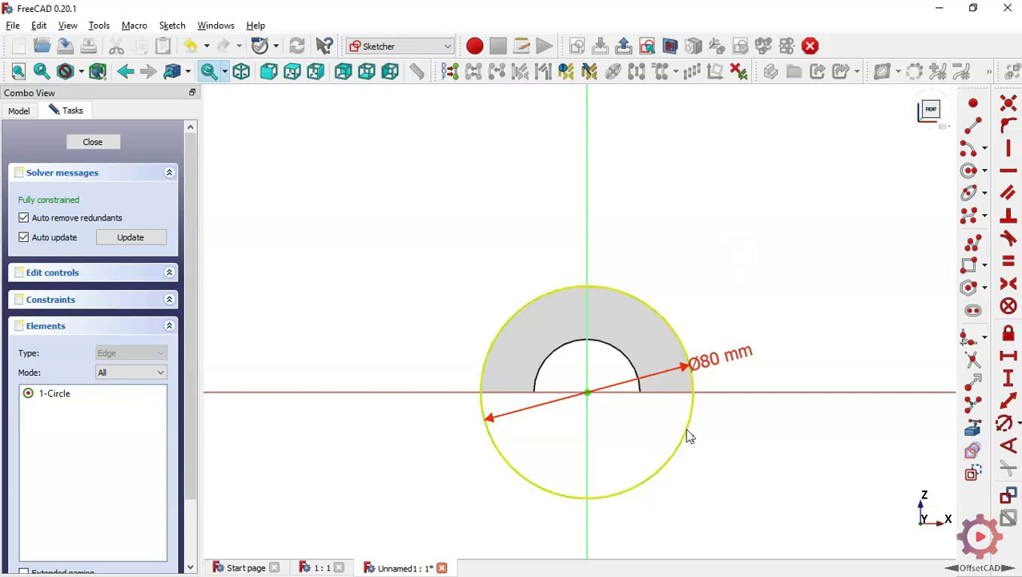
{"action": "left_click", "coordinate": [972, 474]}
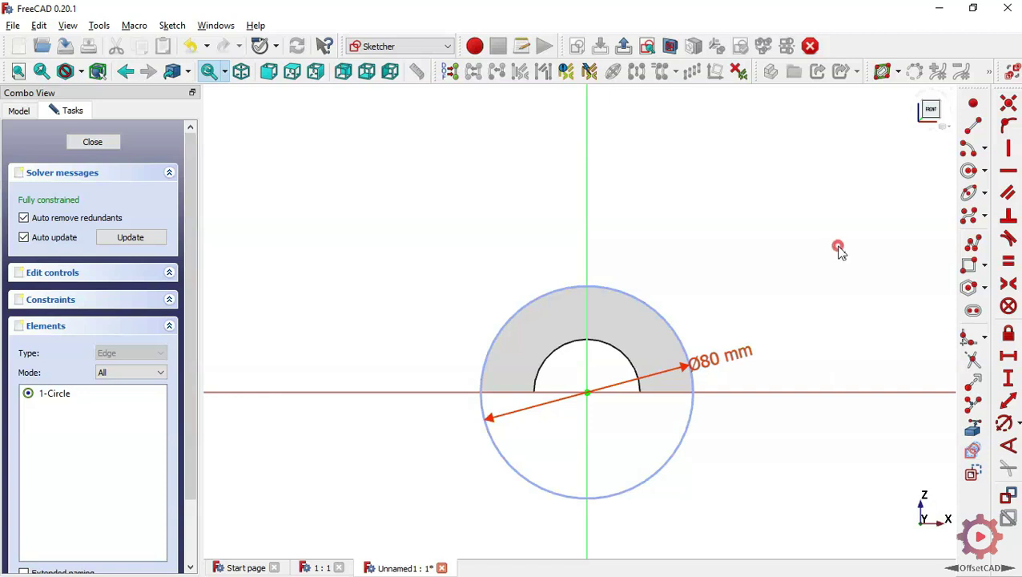
Draw a closed four-sided polyline left of the ring, about 88 mm wide and 60 mm high, with its two right corners on the construction circle
{"action": "left_click", "coordinate": [970, 240]}
{"action": "left_click", "coordinate": [484, 367]}
{"action": "left_click", "coordinate": [250, 367]}
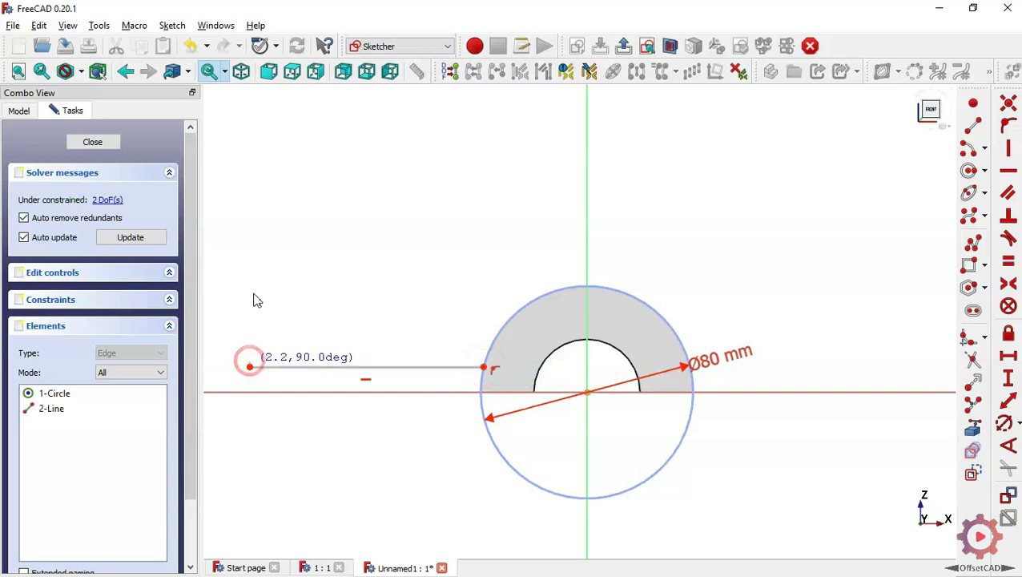
{"action": "left_click", "coordinate": [250, 207]}
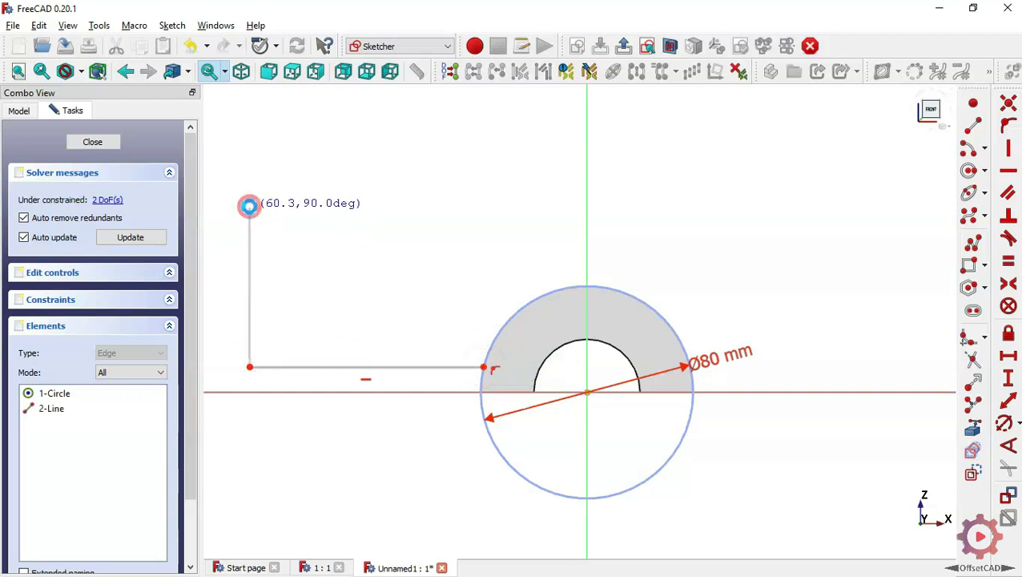
{"action": "left_click", "coordinate": [543, 297]}
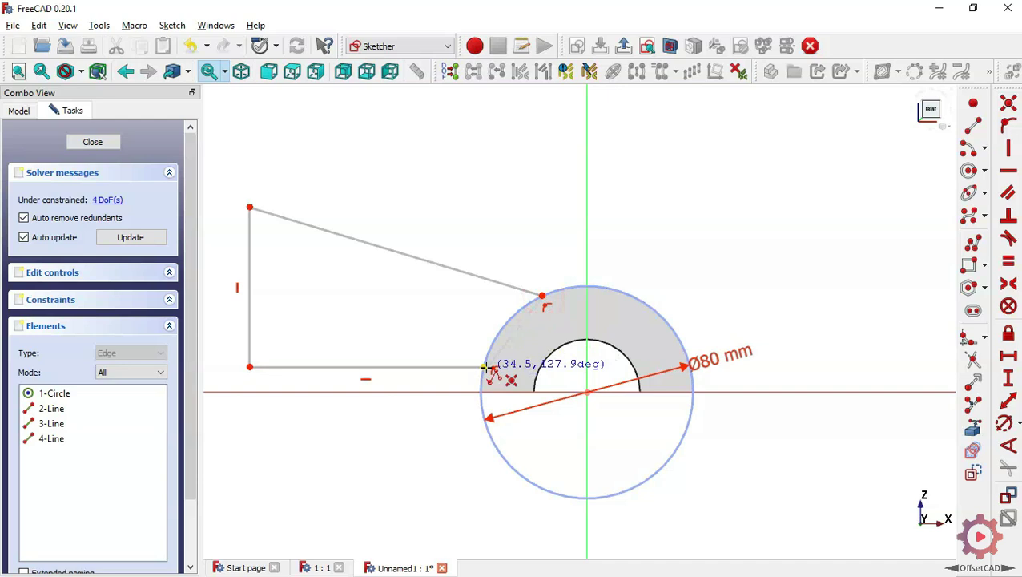
{"action": "left_click", "coordinate": [485, 368]}
{"action": "right_click", "coordinate": [706, 292]}
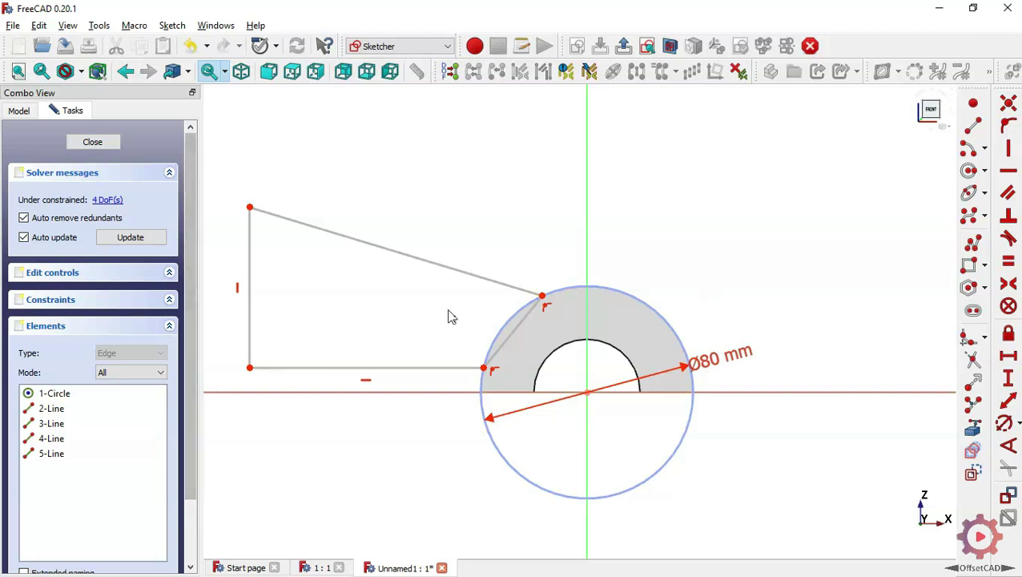
Constrain the angle between the profile's sloped top line and its vertical left line to 85°
{"action": "left_click", "coordinate": [1011, 448]}
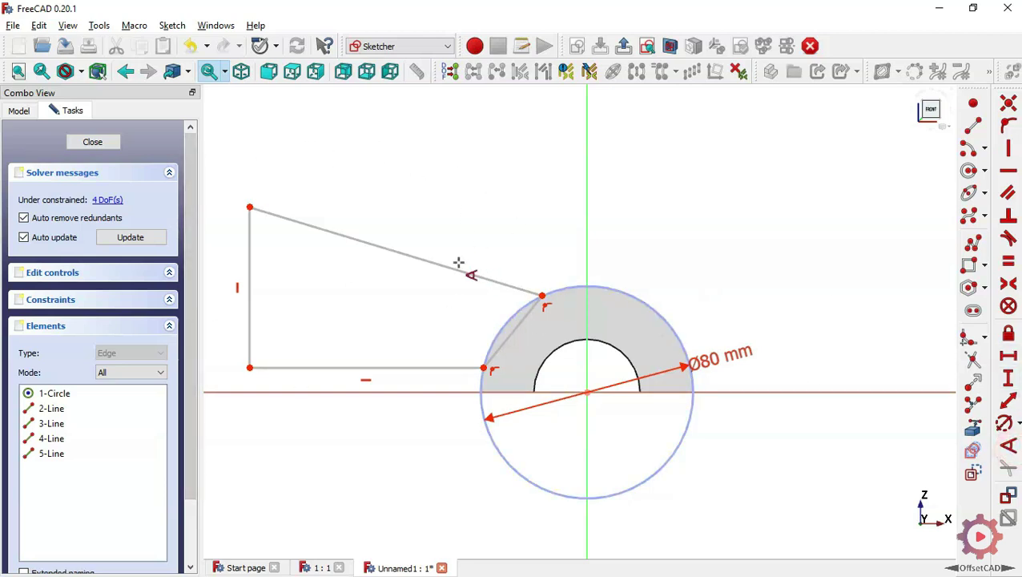
{"action": "left_click", "coordinate": [288, 218]}
{"action": "left_click", "coordinate": [249, 234]}
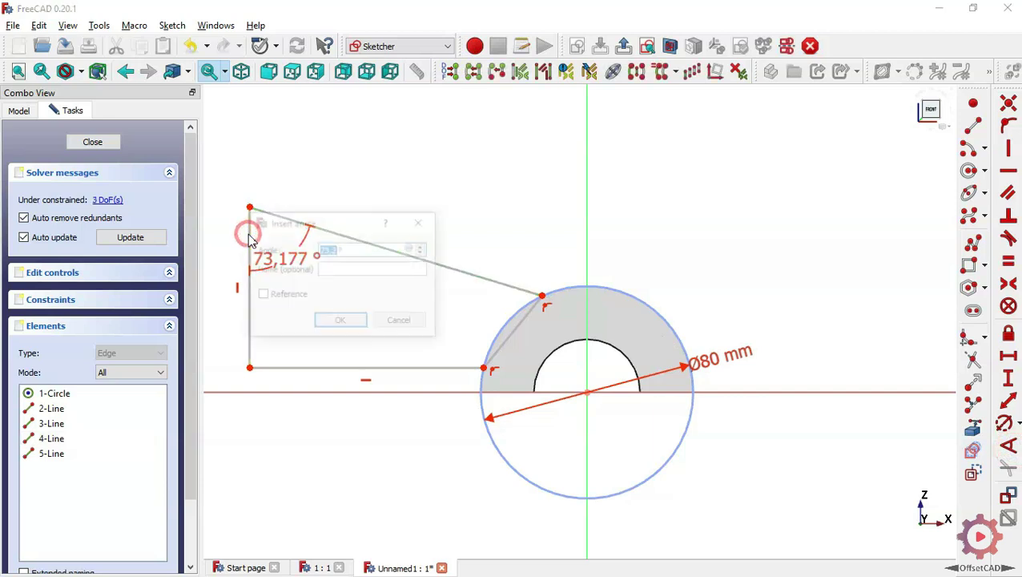
{"action": "type", "text": "85"}
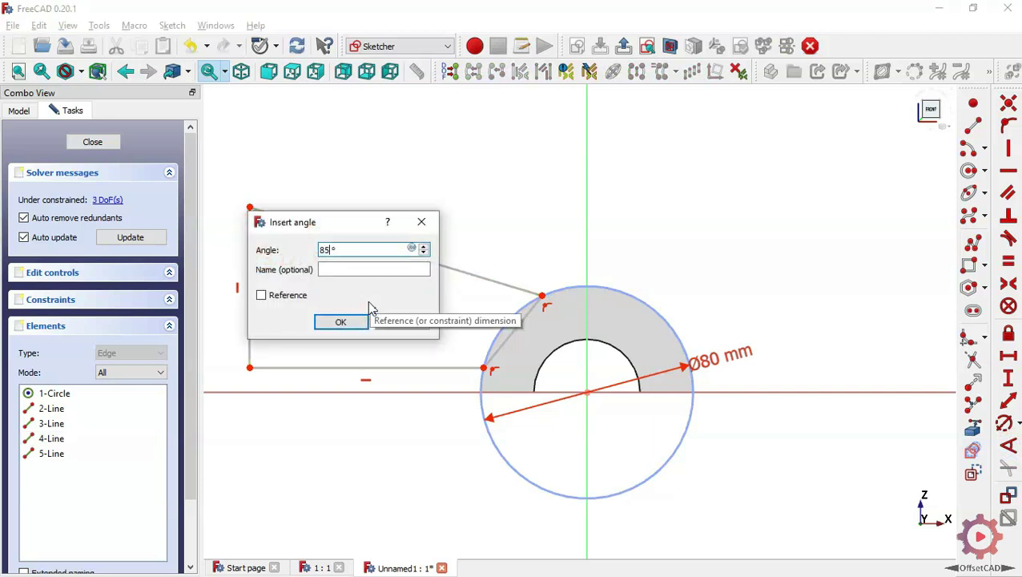
{"action": "left_click", "coordinate": [350, 328]}
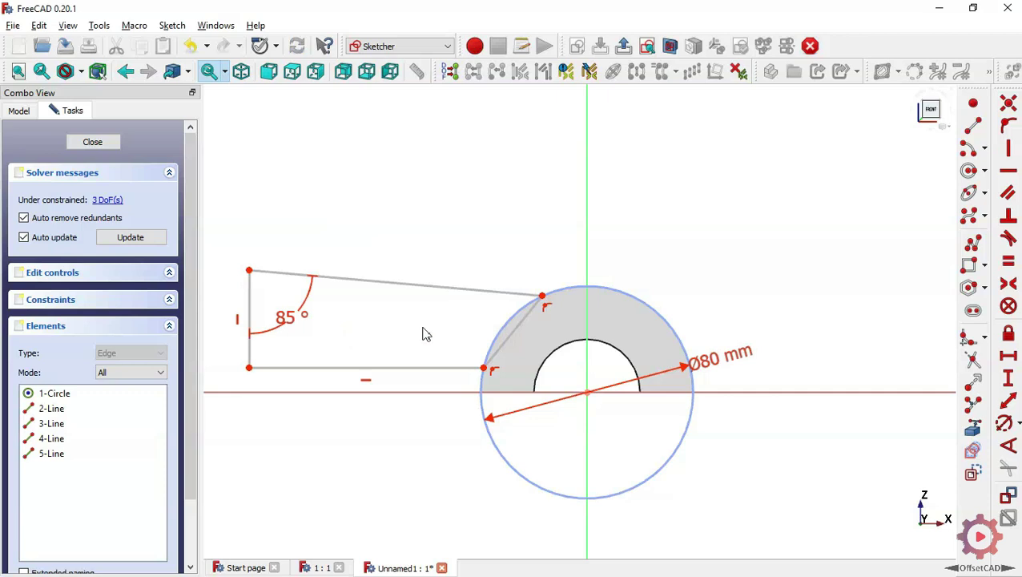
Dimension the profile's bottom line with a horizontal length of 60 mm and its left line with a vertical length of 20 mm
{"action": "left_click", "coordinate": [1009, 355]}
{"action": "left_click", "coordinate": [395, 368]}
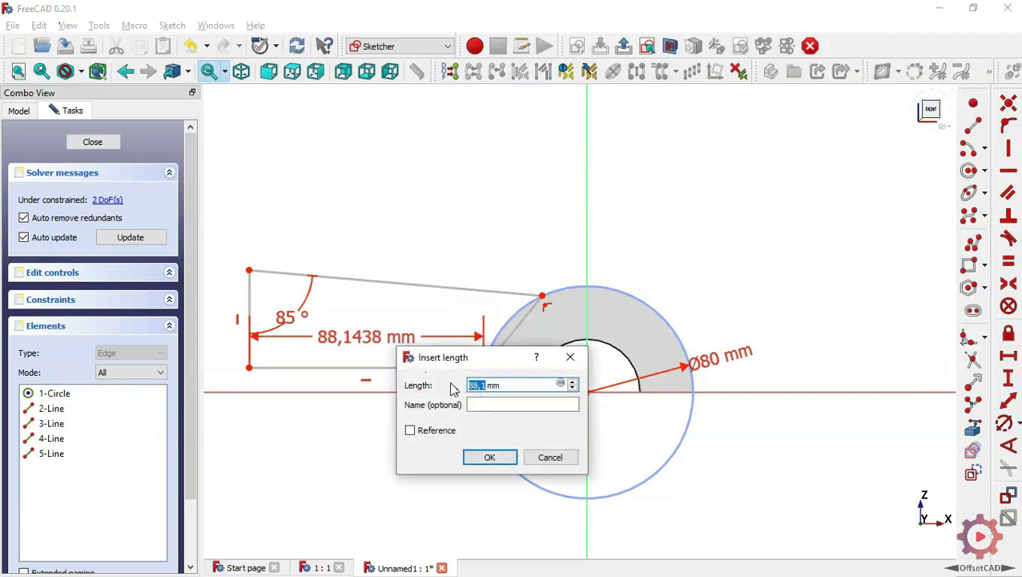
{"action": "type", "text": "40"}
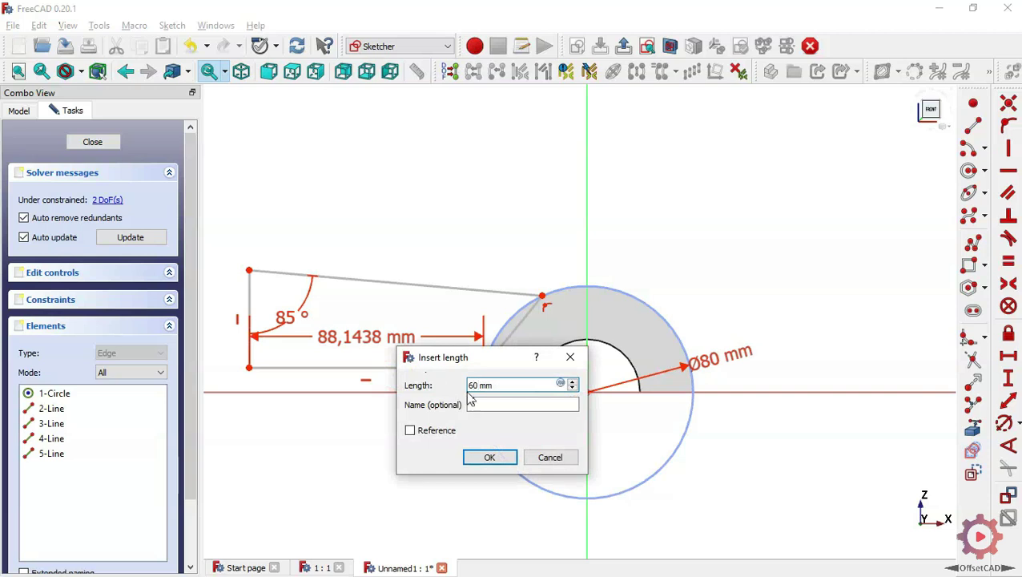
{"action": "left_click", "coordinate": [507, 454]}
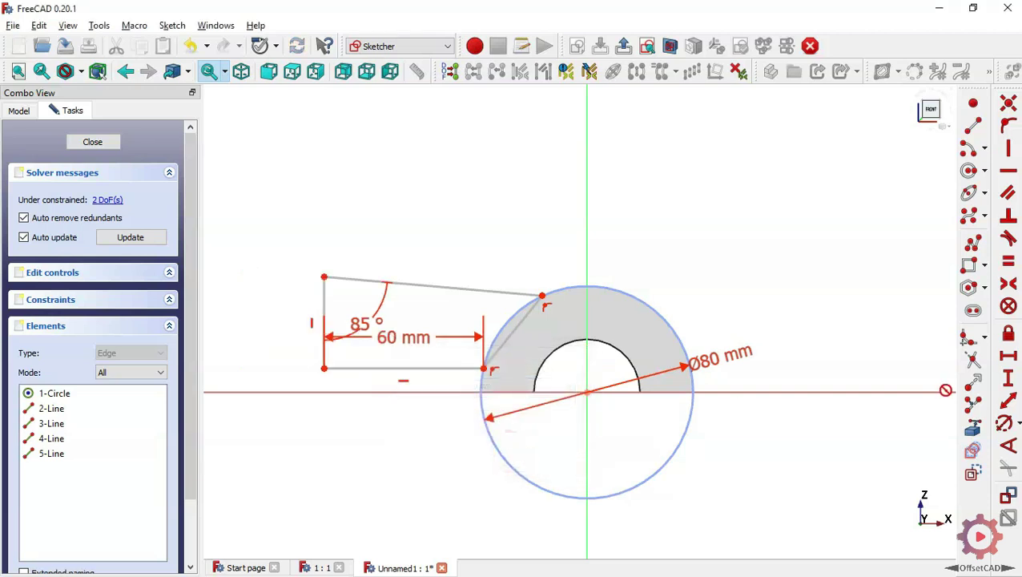
{"action": "left_click", "coordinate": [1007, 380]}
{"action": "left_click", "coordinate": [323, 306]}
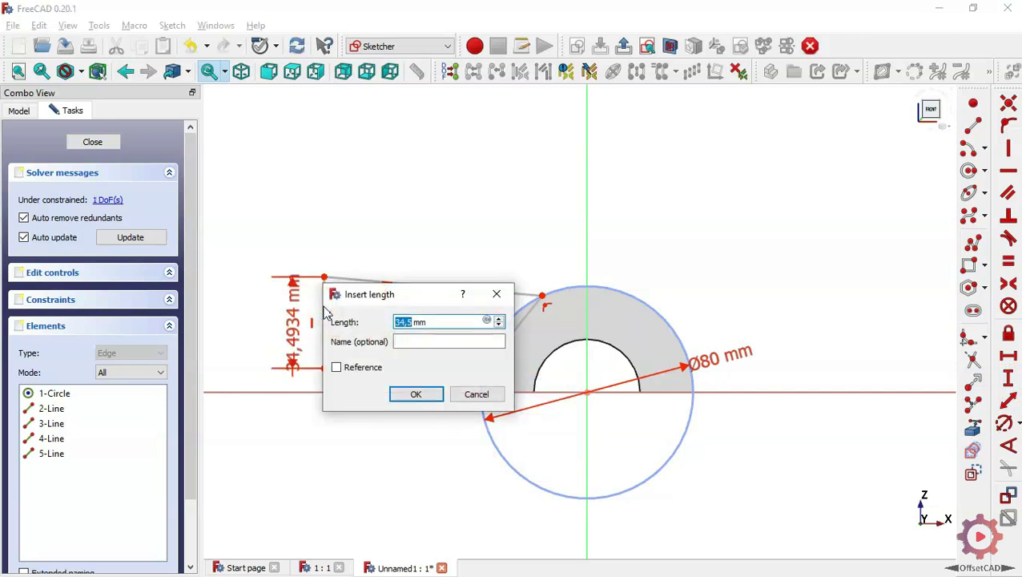
{"action": "type", "text": "20"}
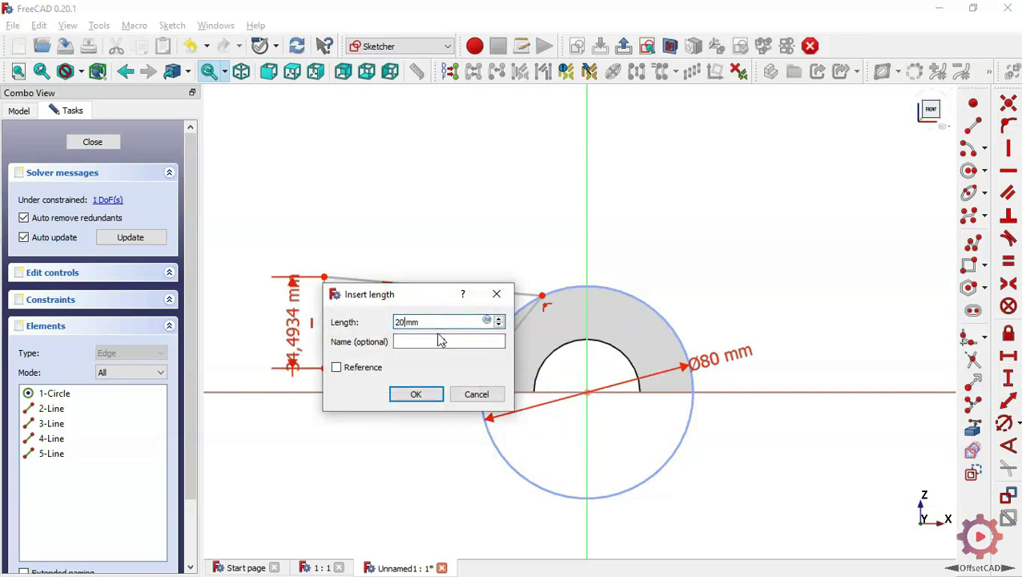
{"action": "key", "text": "Return"}
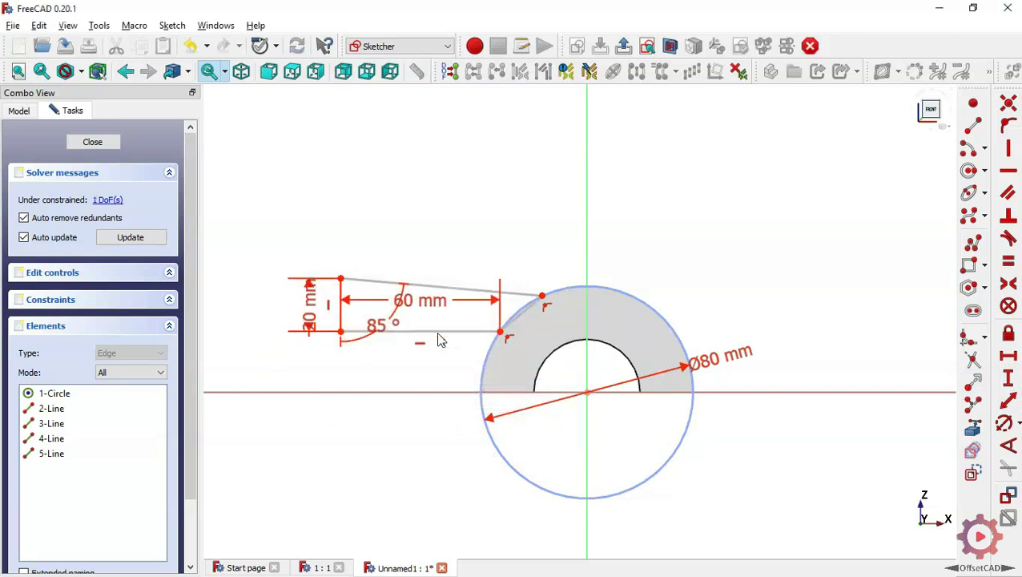
Constrain the vertical distance from the profile's lower-left corner to the origin to 15 mm
{"action": "left_click", "coordinate": [341, 330]}
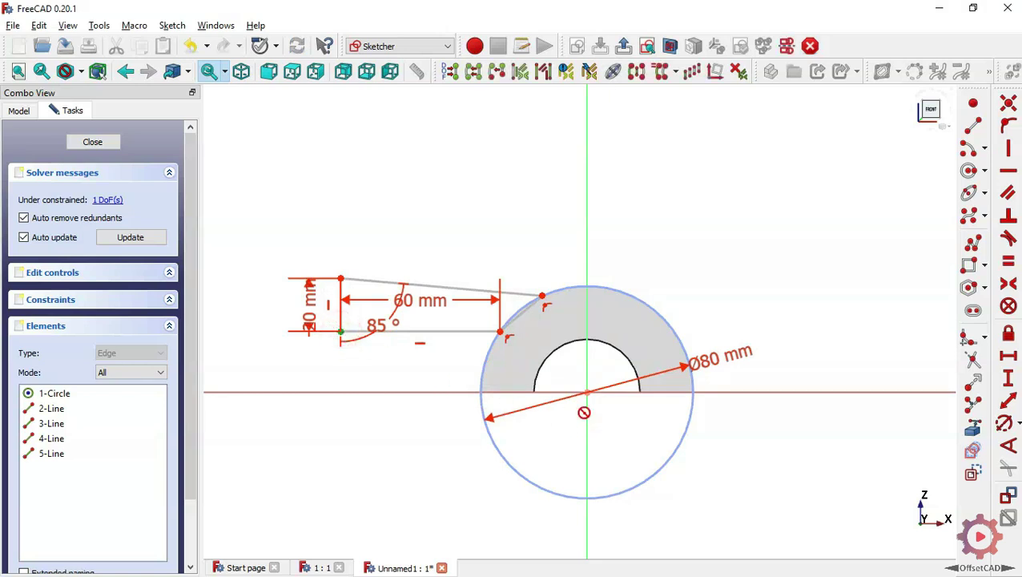
{"action": "left_click", "coordinate": [587, 392]}
{"action": "type", "text": "i"}
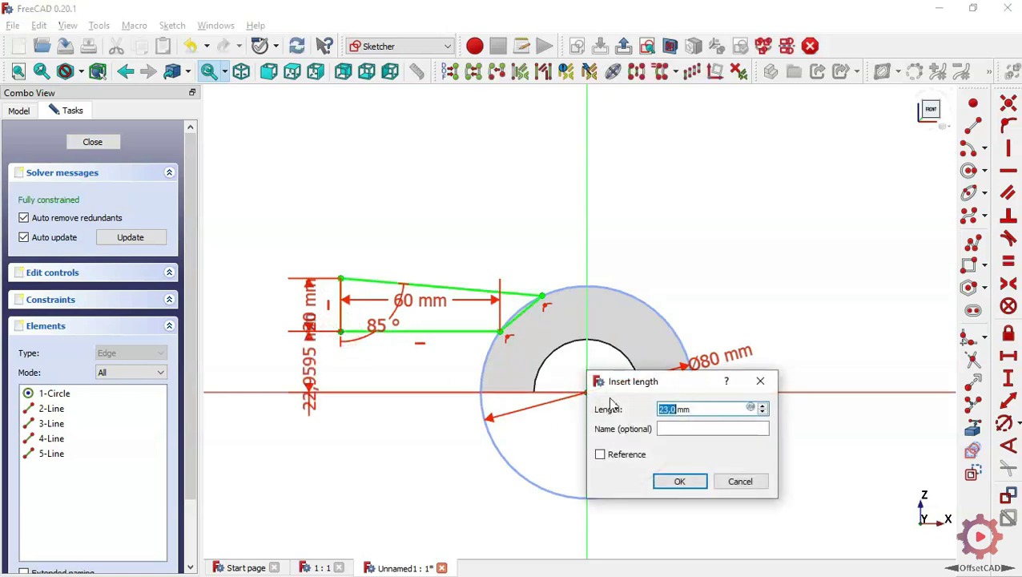
{"action": "type", "text": "15"}
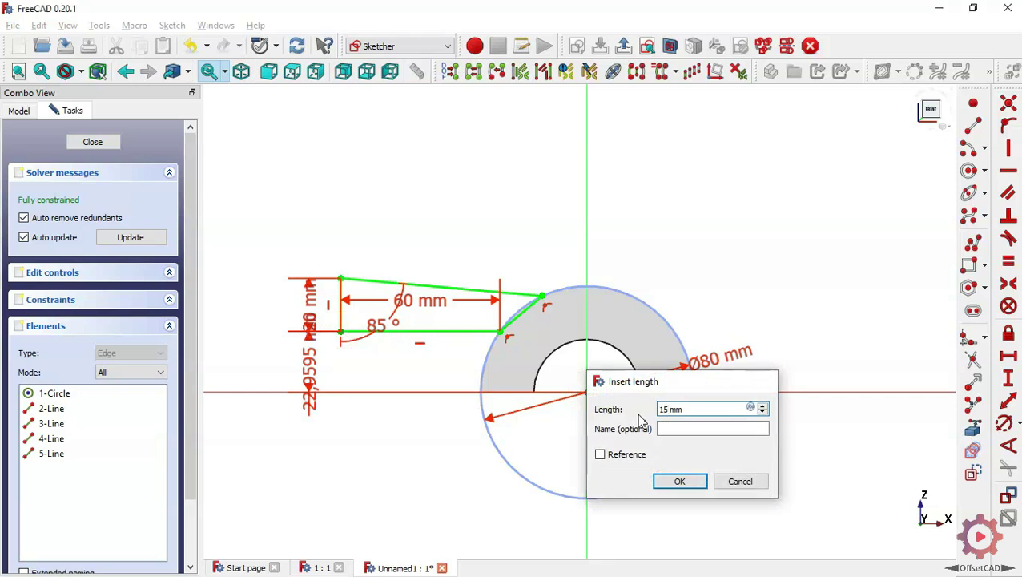
{"action": "key", "text": "Return"}
{"action": "right_click", "coordinate": [418, 288]}
Move the 20 mm and 60 mm dimension labels above the profile and the 15 mm label below the horizontal axis
{"action": "left_click_drag", "start_coordinate": [298, 319], "coordinate": [283, 156]}
{"action": "mouse_move", "coordinate": [302, 377]}
{"action": "left_mouse_down"}
{"action": "mouse_move", "coordinate": [294, 475]}
{"action": "mouse_move", "coordinate": [288, 465]}
{"action": "left_mouse_up"}
{"action": "left_click_drag", "start_coordinate": [425, 331], "coordinate": [426, 264]}
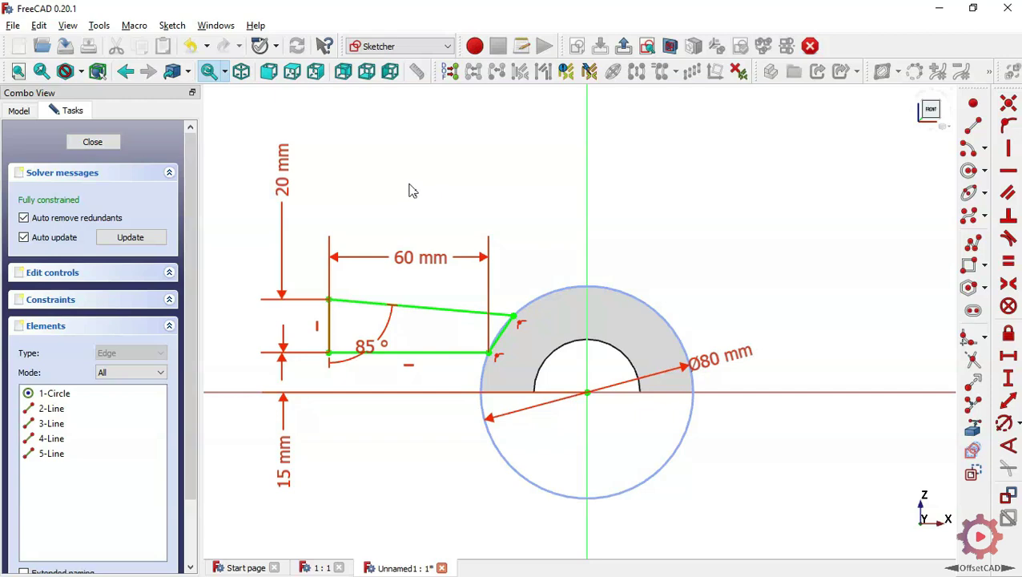
Finish the arm sketch and begin padding it symmetrically about its sketch plane
{"action": "left_click", "coordinate": [92, 142]}
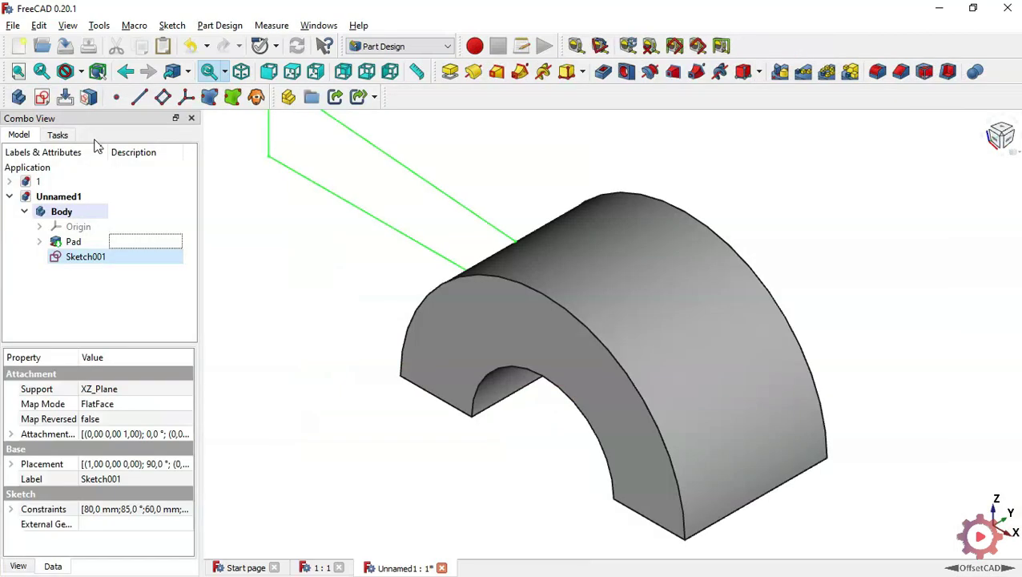
{"action": "scroll", "coordinate": [350, 456], "scroll_direction": "down", "scroll_amount": 4}
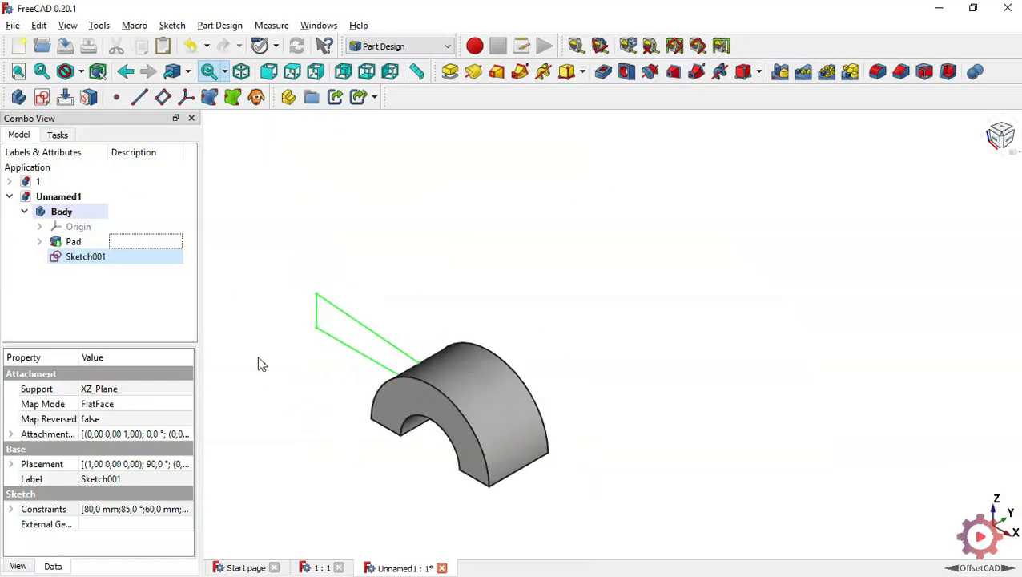
{"action": "scroll", "coordinate": [257, 352], "scroll_direction": "up", "scroll_amount": 1}
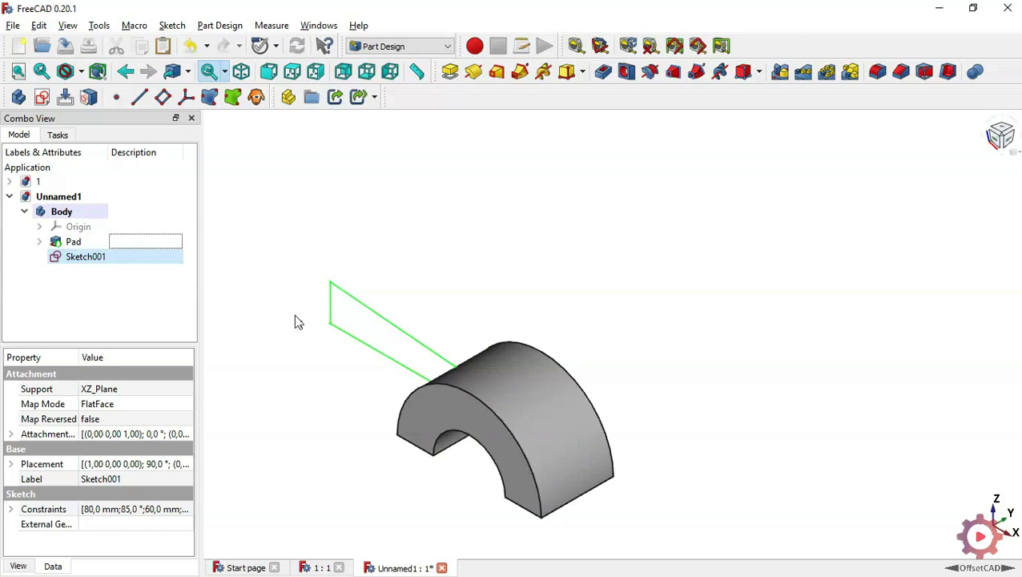
{"action": "left_click", "coordinate": [451, 72]}
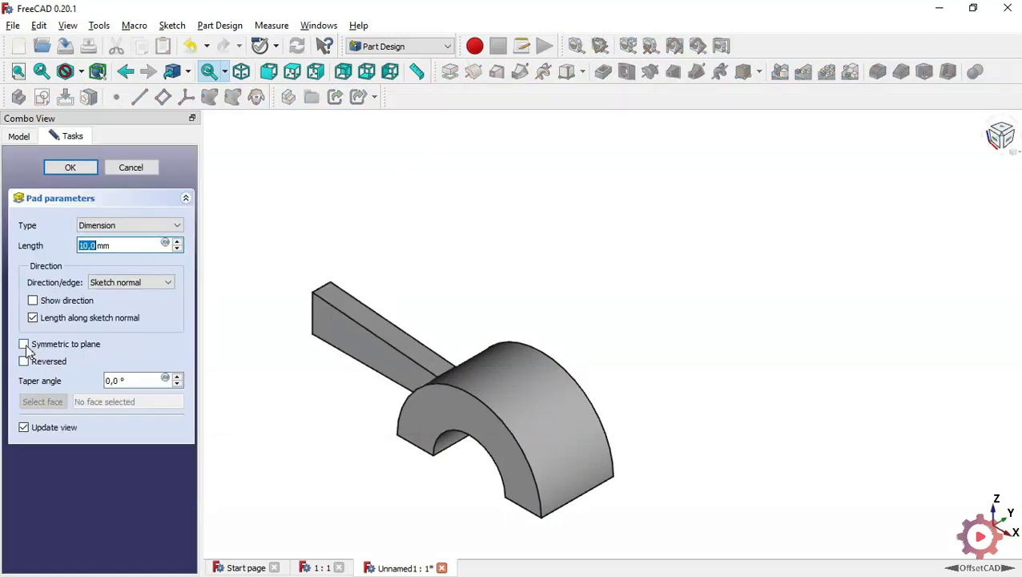
{"action": "left_click", "coordinate": [50, 345]}
{"action": "left_click", "coordinate": [122, 245]}
{"action": "triple_click", "coordinate": [126, 245]}
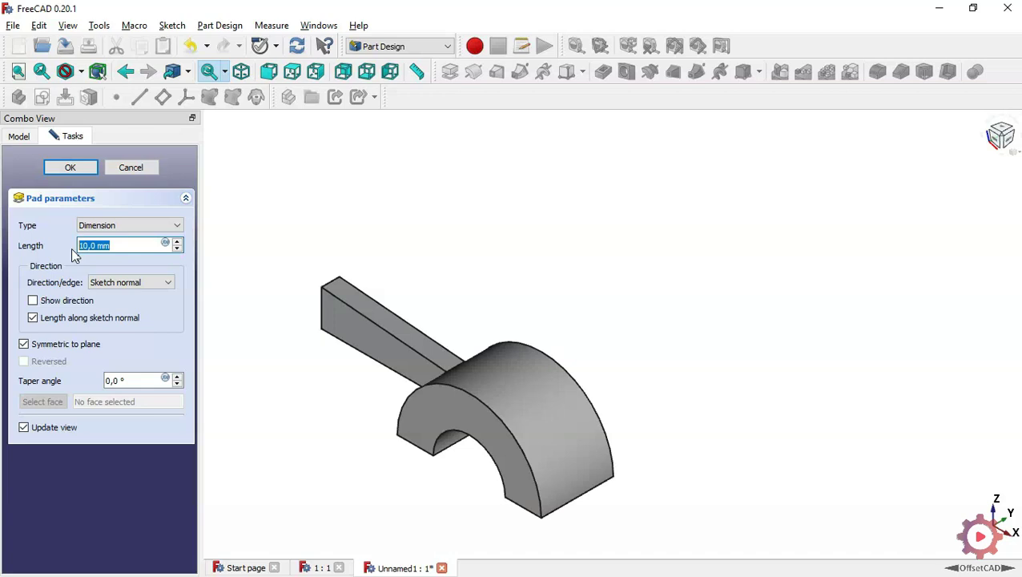
Check the arm's width in the reference drawing, set the pad length to 40-6*2 mm and apply it
{"action": "key", "text": "alt+Tab"}
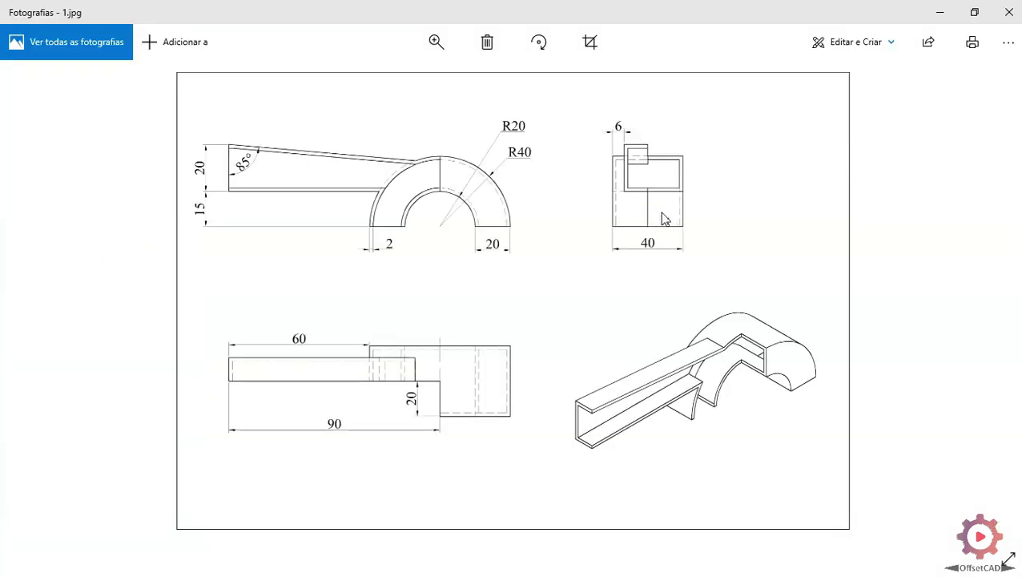
{"action": "key", "text": "alt+Tab"}
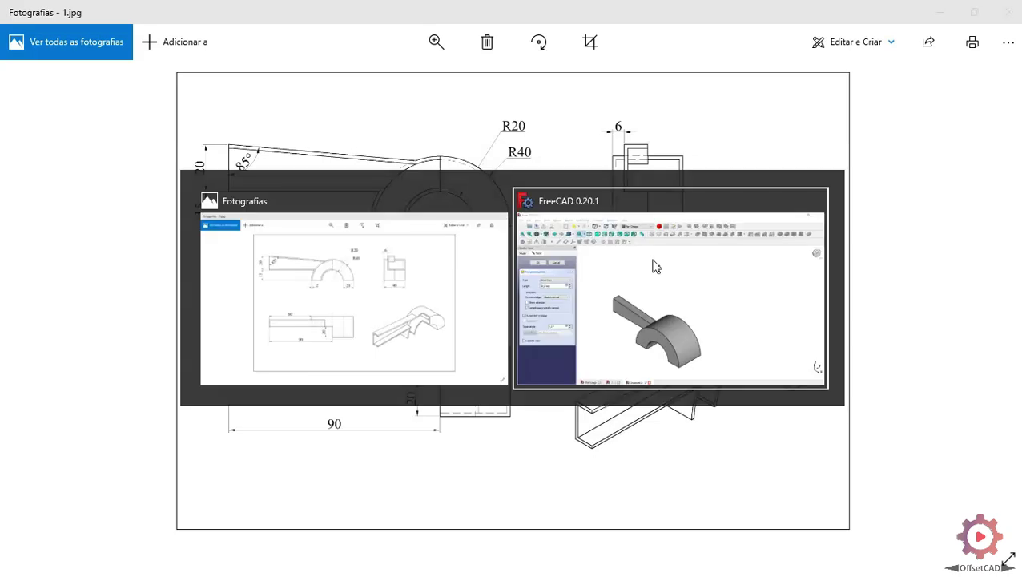
{"action": "left_click", "coordinate": [129, 245]}
{"action": "type", "text": "40-6*2"}
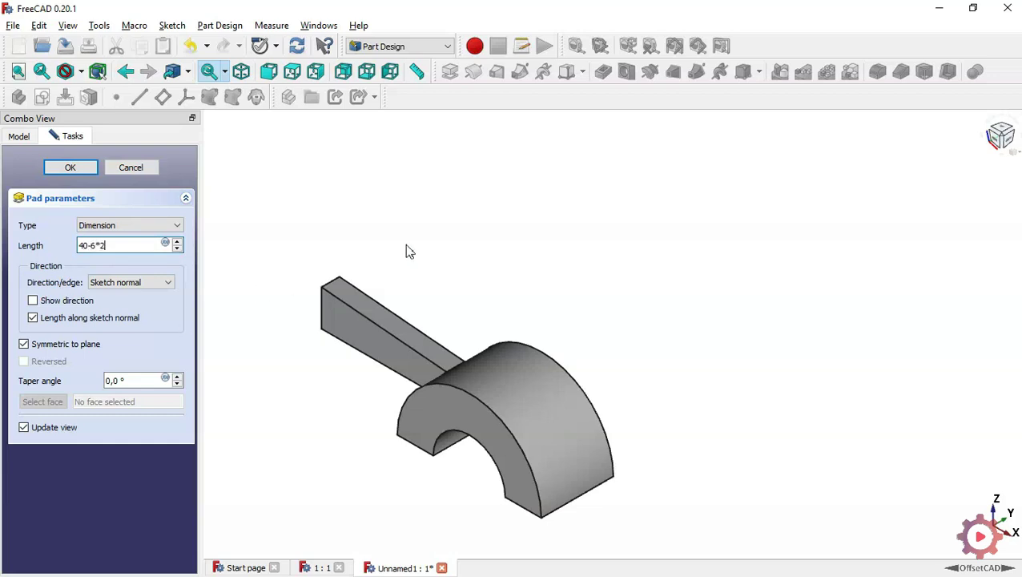
{"action": "middle_click_drag", "start_coordinate": [406, 252], "coordinate": [451, 229]}
{"action": "left_click", "coordinate": [70, 169]}
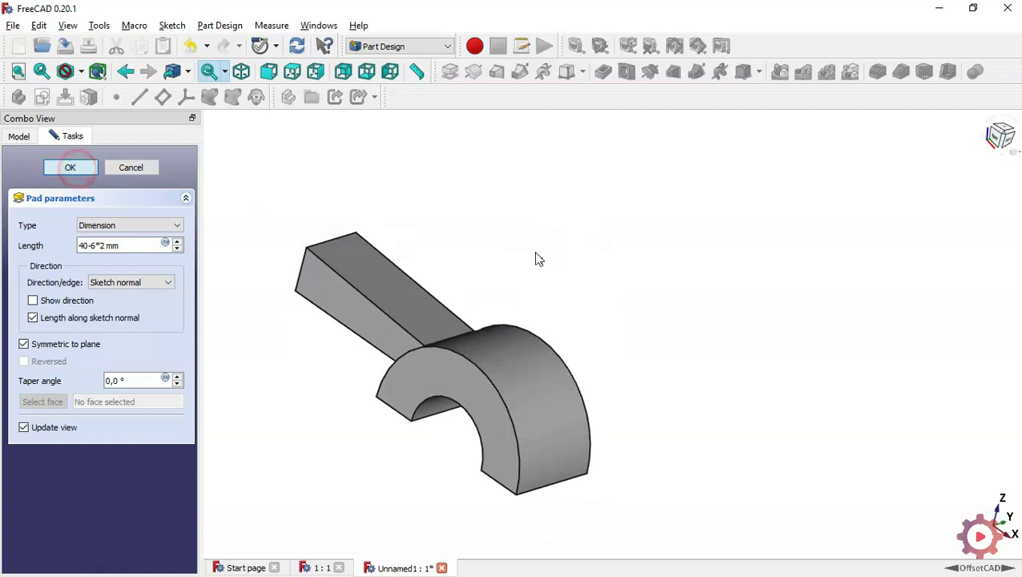
Examine the hollowed arm and half-ring of the finished model in document 1, and return to the new part
{"action": "scroll", "coordinate": [719, 317], "scroll_direction": "down", "scroll_amount": 2}
{"action": "scroll", "coordinate": [561, 310], "scroll_direction": "up", "scroll_amount": 3}
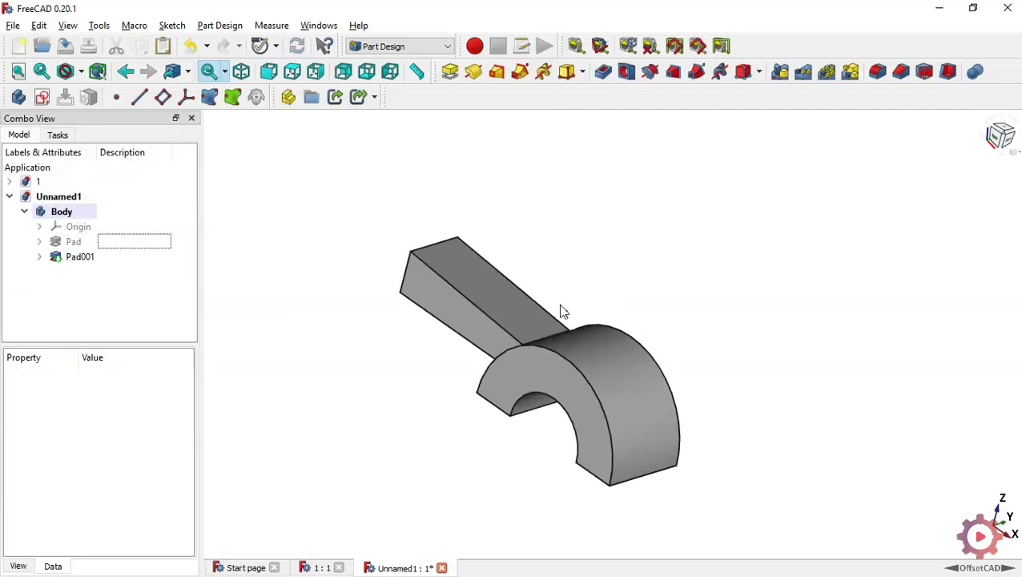
{"action": "middle_click_drag", "start_coordinate": [763, 370], "coordinate": [813, 351]}
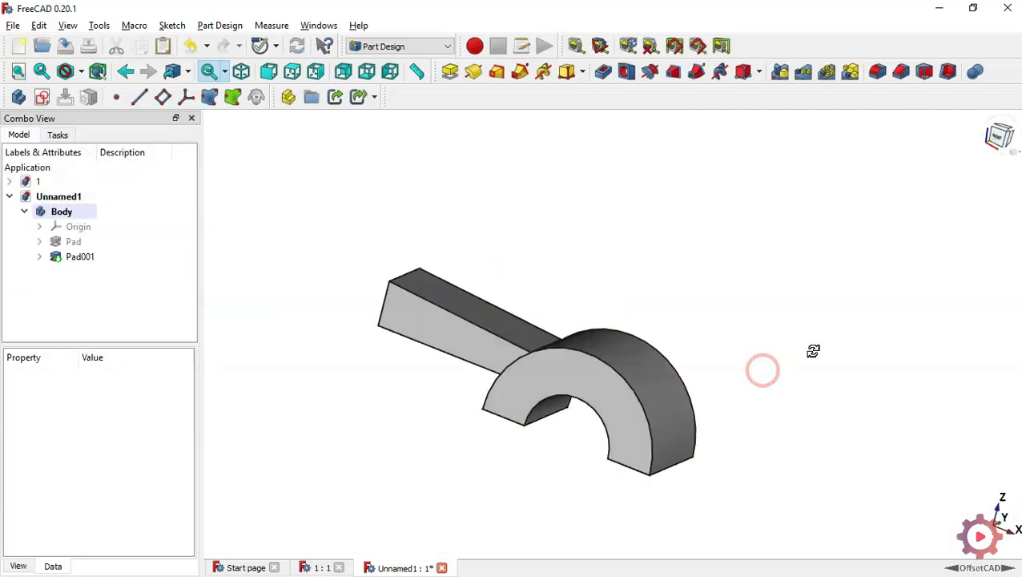
{"action": "left_click", "coordinate": [318, 568]}
{"action": "middle_click_drag", "start_coordinate": [571, 439], "coordinate": [792, 398]}
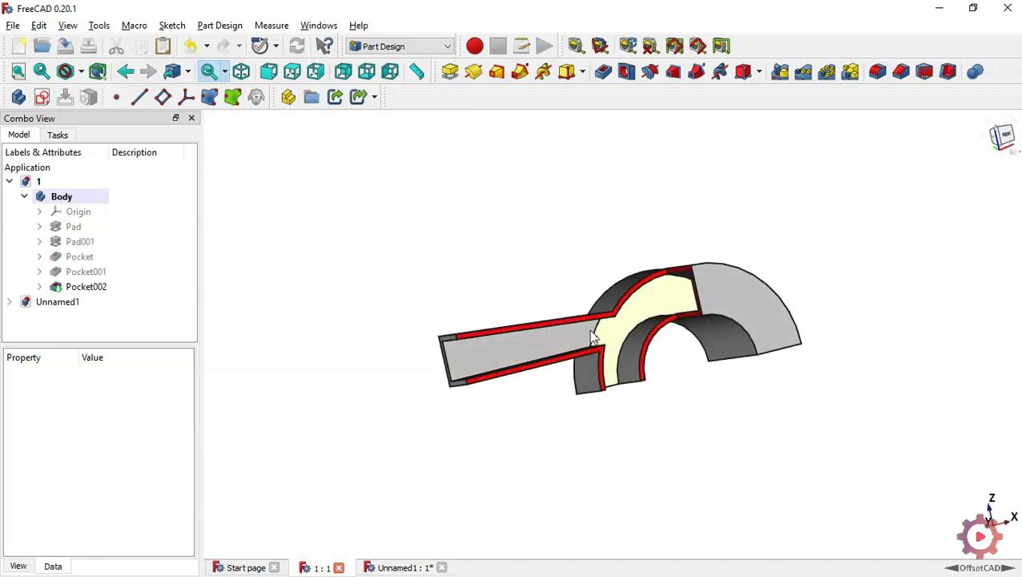
{"action": "middle_click_drag", "start_coordinate": [759, 426], "coordinate": [732, 465]}
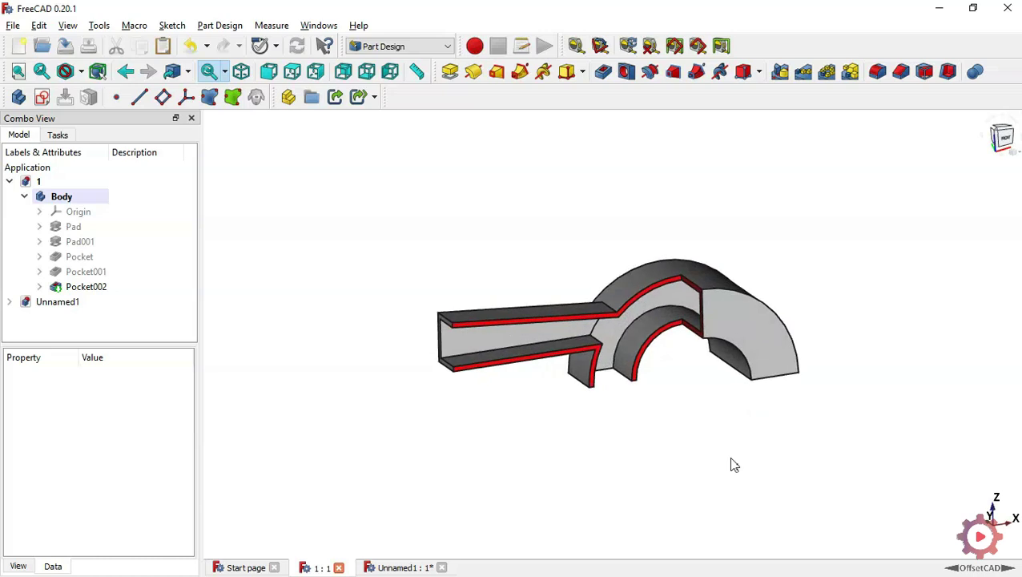
{"action": "left_click", "coordinate": [395, 569]}
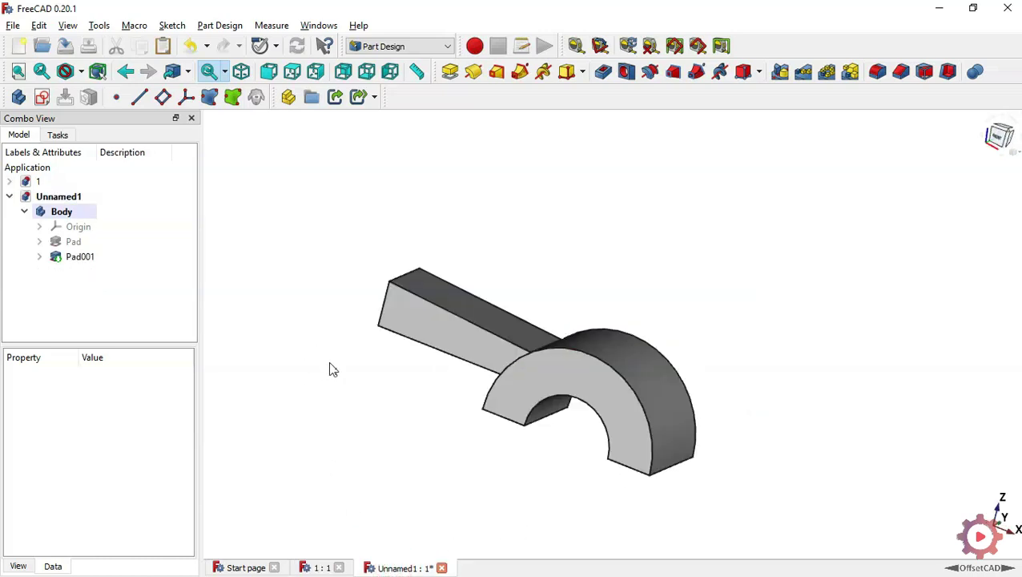
Copy the half-ring's base sketch with its dependencies and paste it into the same document
{"action": "left_click", "coordinate": [39, 241]}
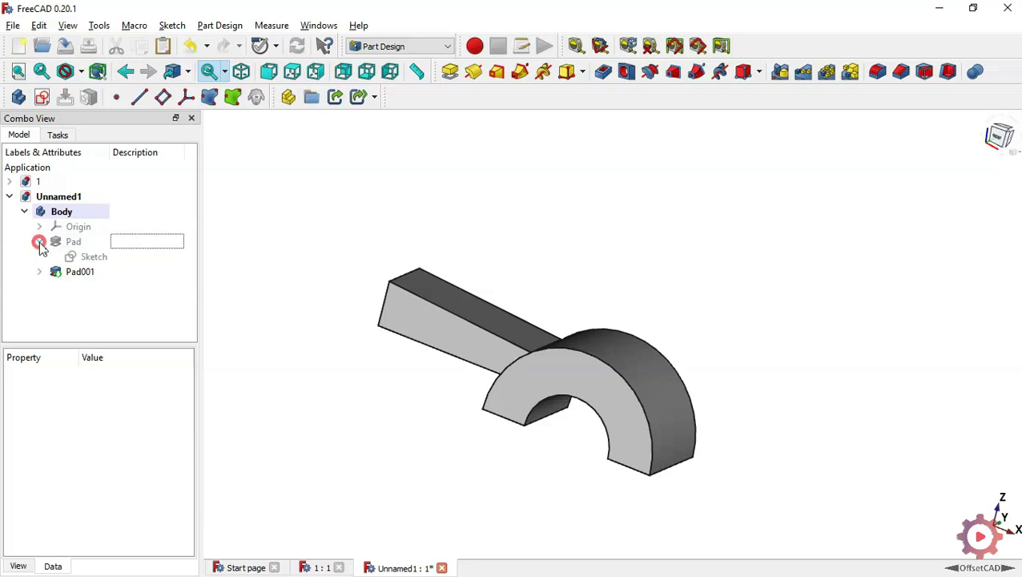
{"action": "left_click", "coordinate": [88, 257]}
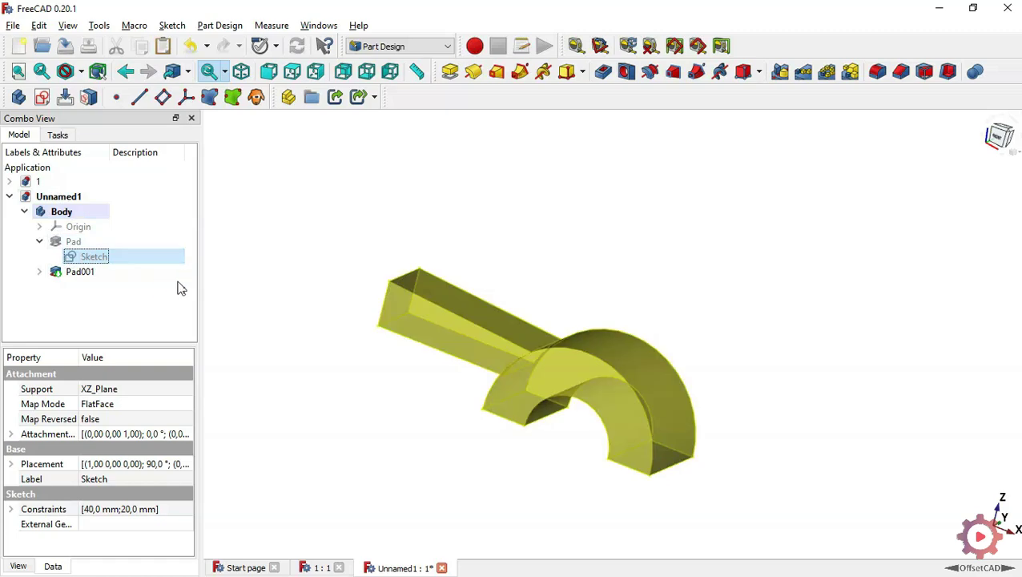
{"action": "right_click", "coordinate": [149, 262]}
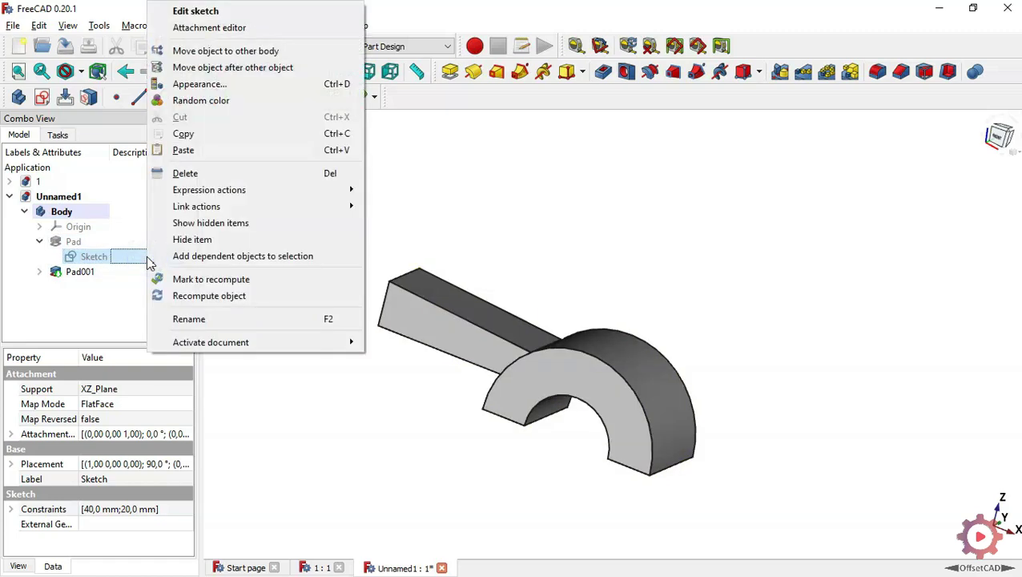
{"action": "left_click", "coordinate": [282, 141]}
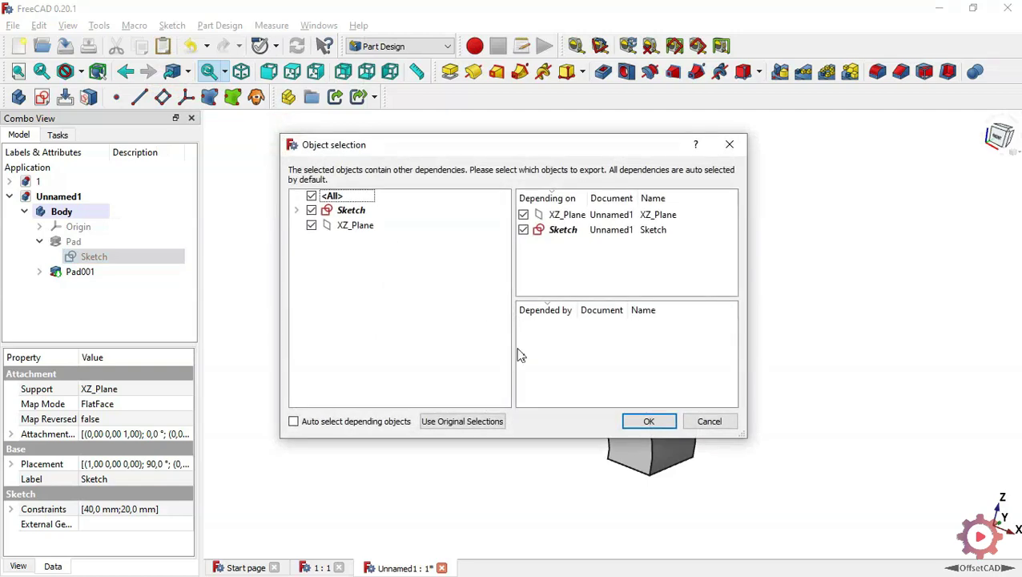
{"action": "left_click", "coordinate": [645, 422]}
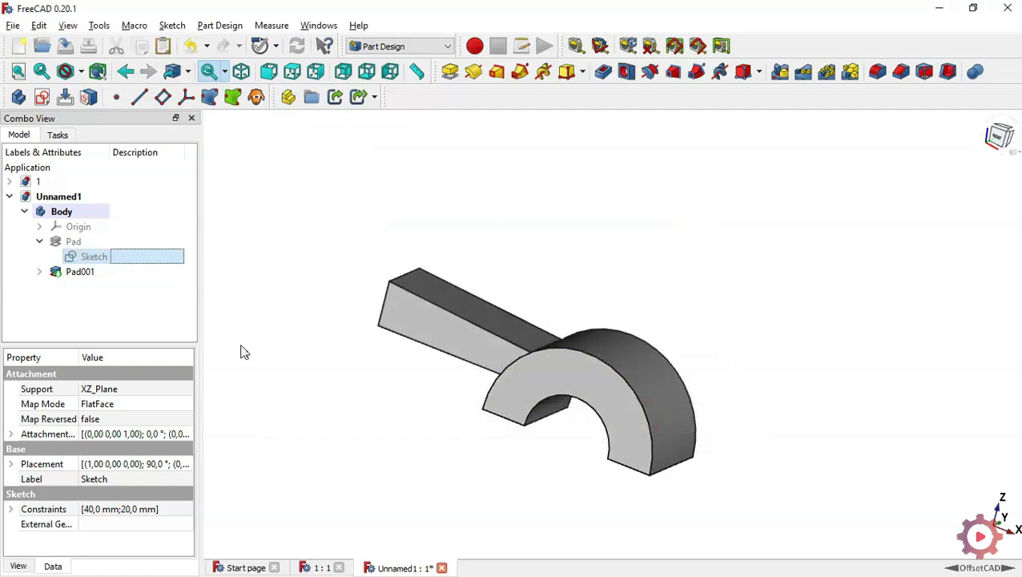
{"action": "left_click", "coordinate": [163, 47]}
Show the pasted sketch, move it into the Body, and delete the duplicated XZ plane
{"action": "left_click", "coordinate": [88, 286]}
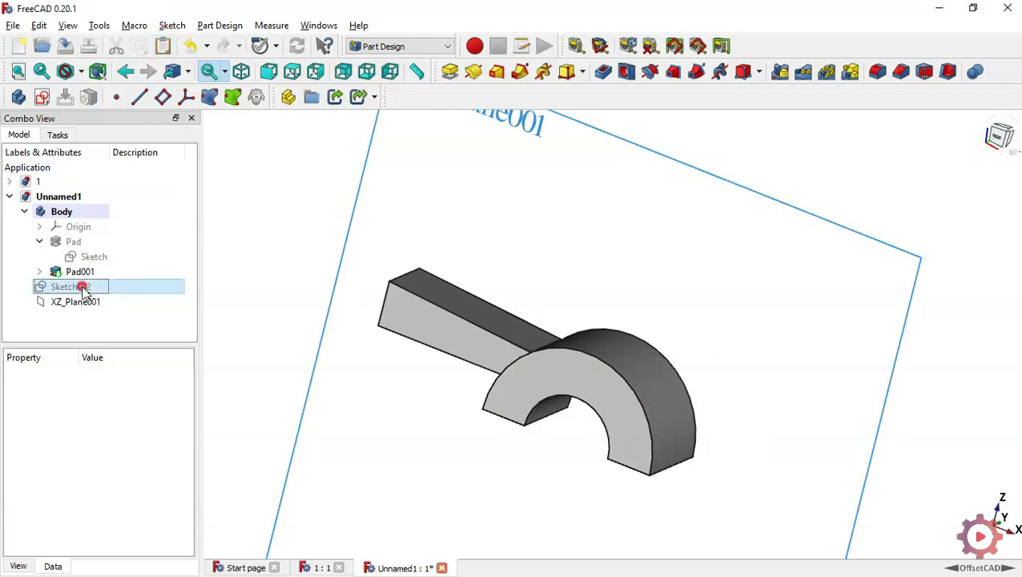
{"action": "key", "text": "space"}
{"action": "left_click_drag", "start_coordinate": [83, 290], "coordinate": [90, 213]}
{"action": "left_click", "coordinate": [100, 302]}
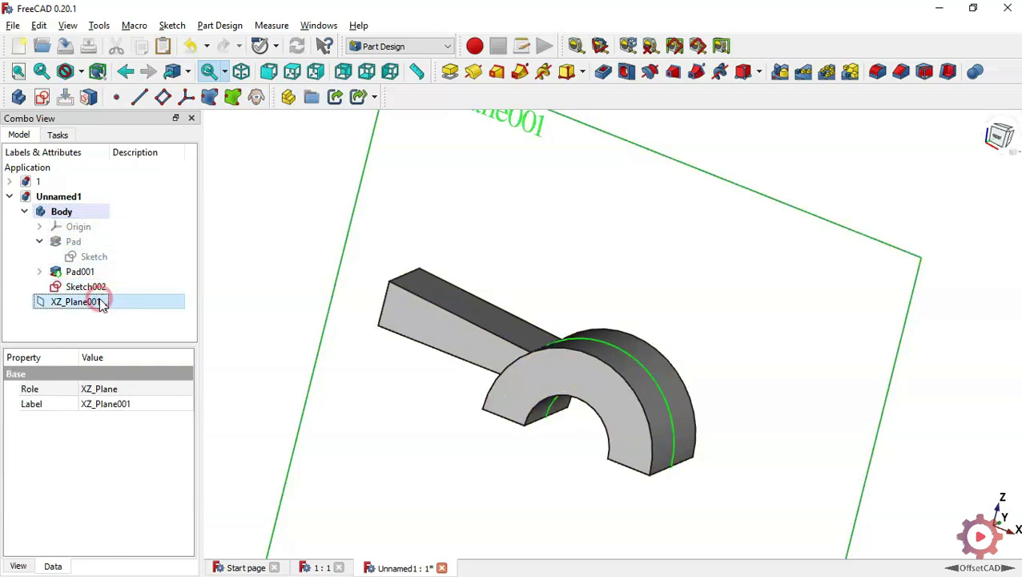
{"action": "key", "text": "Delete"}
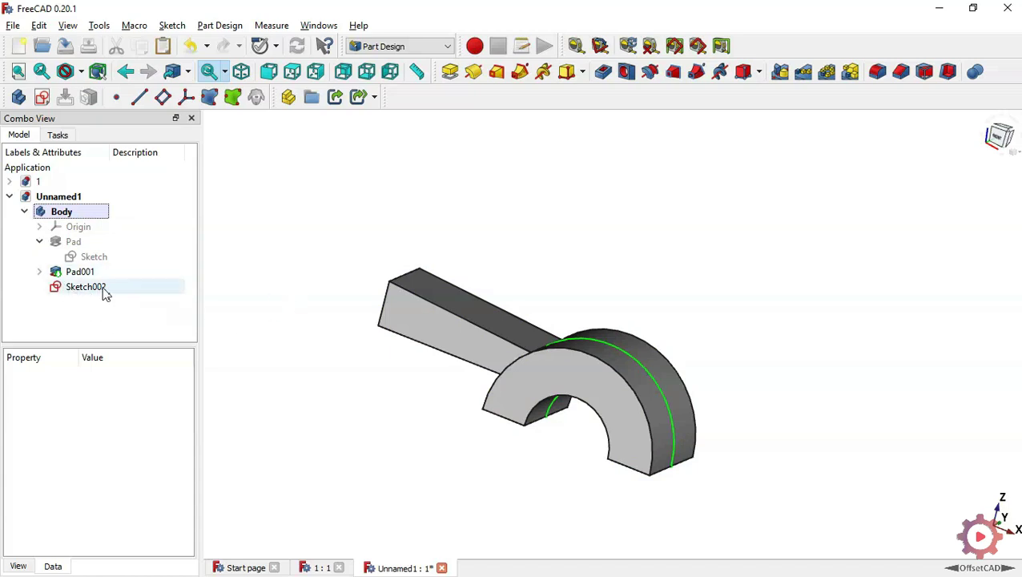
Edit the copied half-ring sketch in section view and set its outer arc radius to 38 mm
{"action": "double_click", "coordinate": [133, 294]}
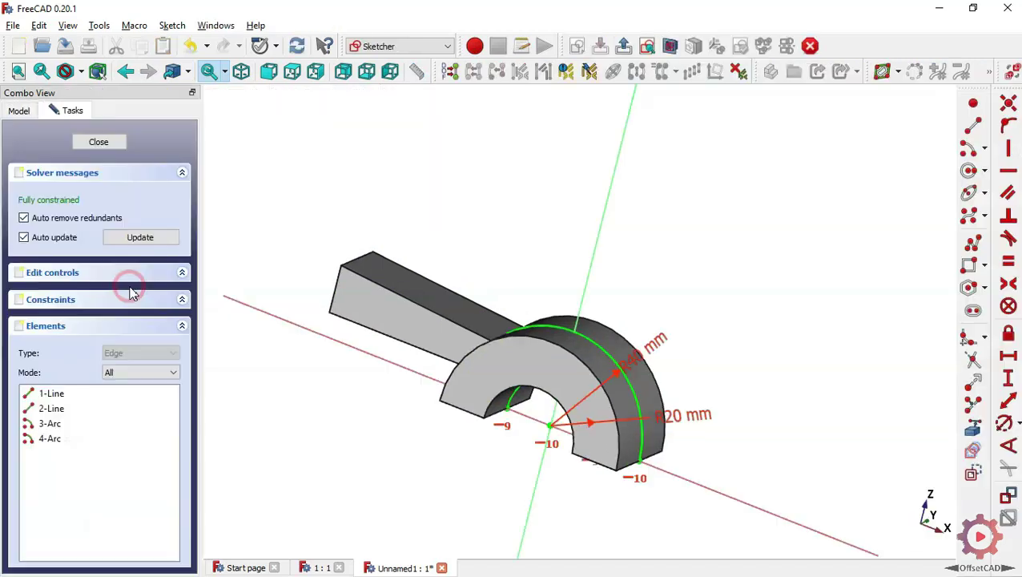
{"action": "left_click", "coordinate": [671, 50]}
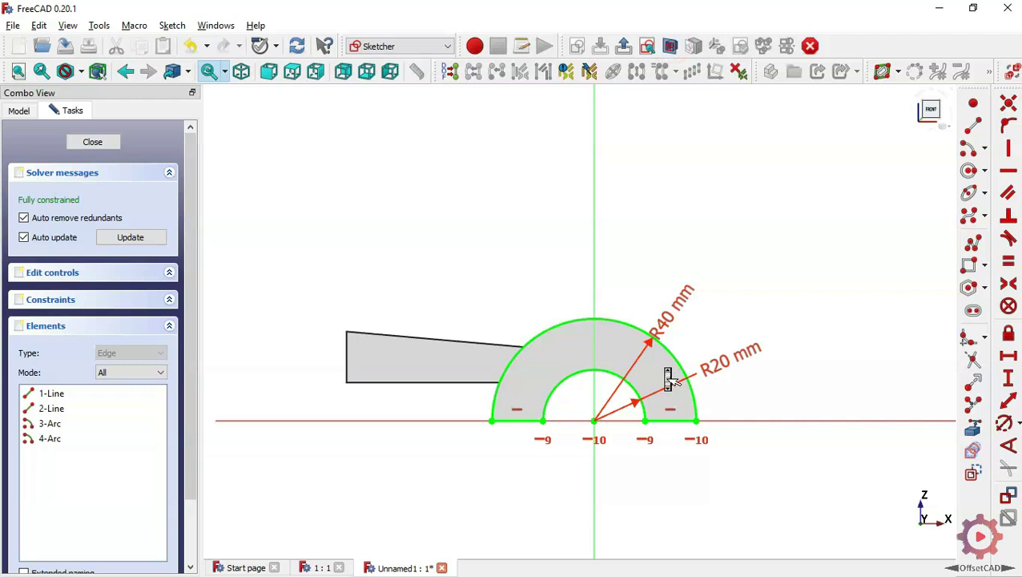
{"action": "scroll", "coordinate": [671, 377], "scroll_direction": "up", "scroll_amount": 1}
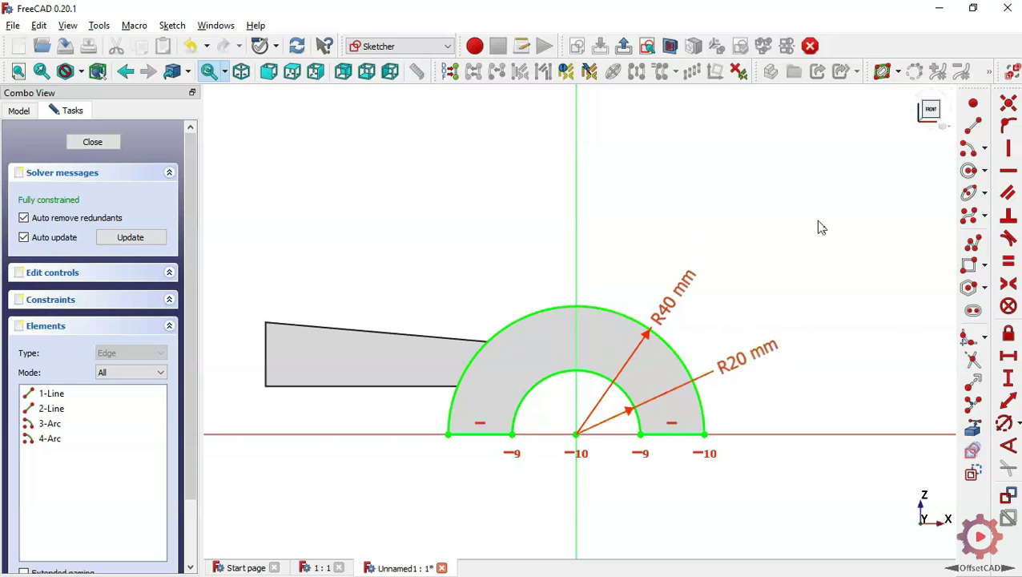
{"action": "double_click", "coordinate": [675, 301]}
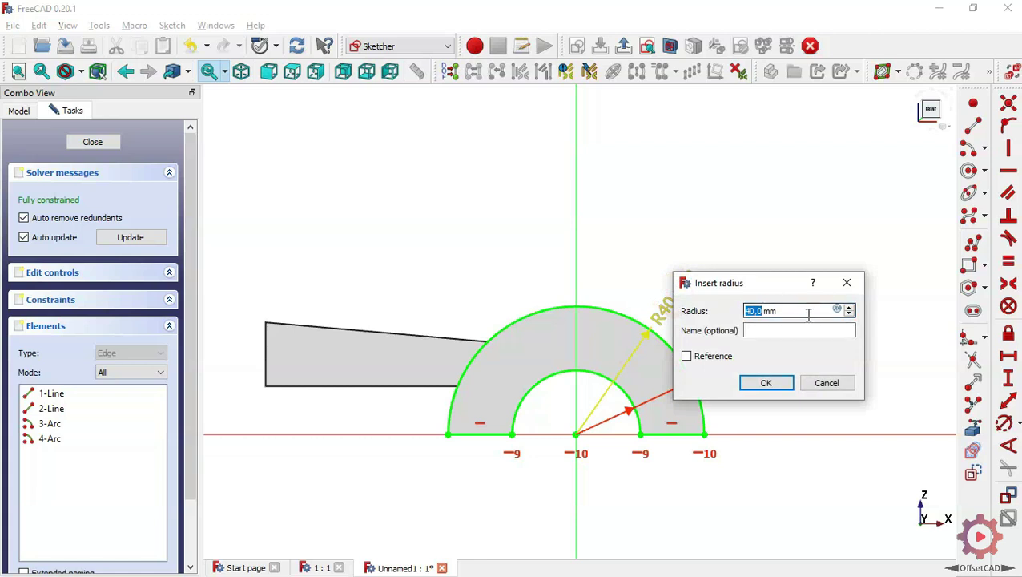
{"action": "left_click_drag", "start_coordinate": [792, 311], "coordinate": [738, 314]}
{"action": "type", "text": "38"}
{"action": "left_click", "coordinate": [775, 382]}
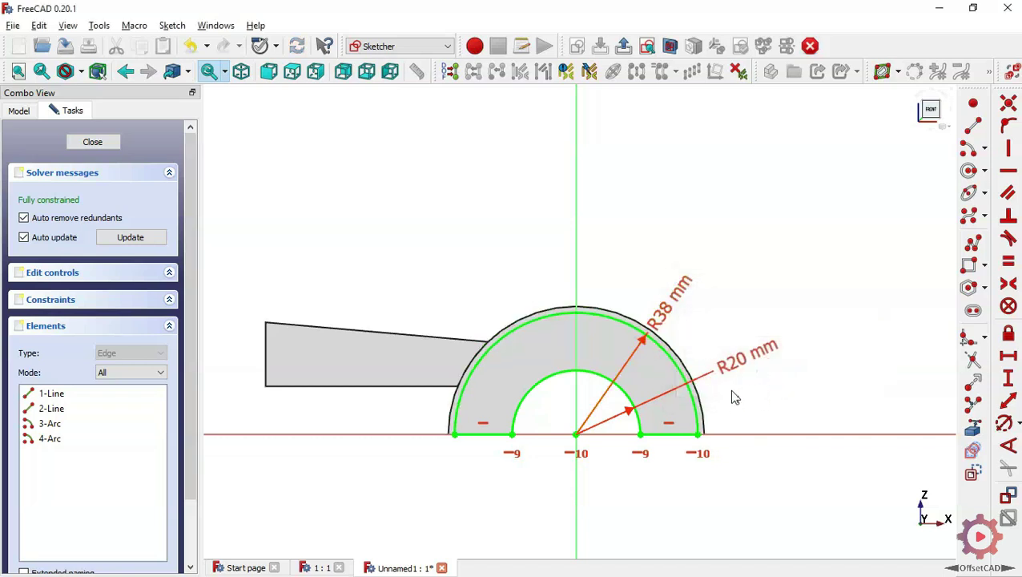
Set the copied sketch's inner arc radius to 22 mm and finish editing the sketch
{"action": "double_click", "coordinate": [731, 360]}
{"action": "type", "text": "22"}
{"action": "key", "text": "Return"}
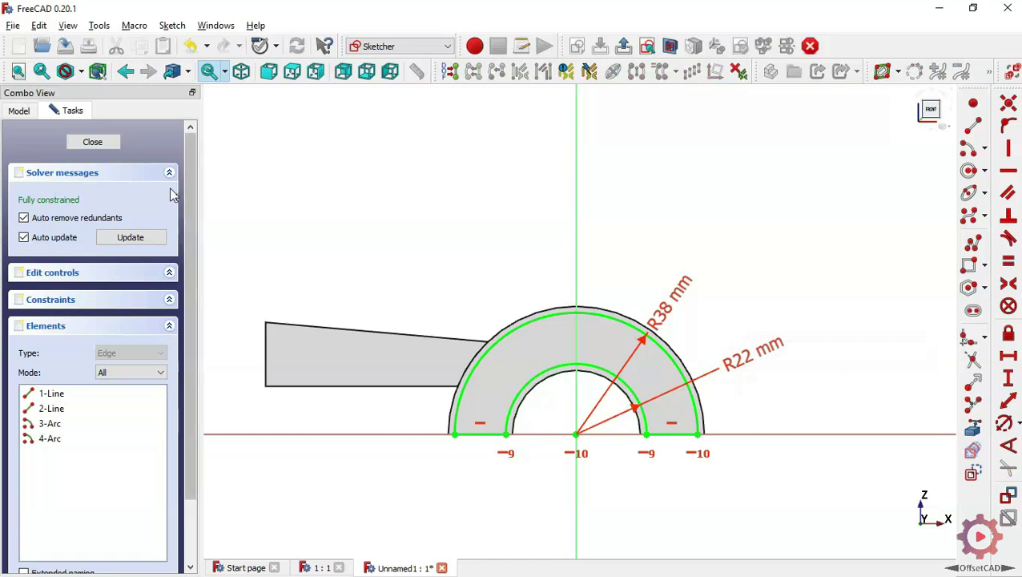
{"action": "left_click", "coordinate": [96, 141]}
Pocket the copied half-ring sketch 36 mm deep, symmetric to its plane, to hollow out the half-ring
{"action": "middle_click_drag", "start_coordinate": [457, 439], "coordinate": [611, 250]}
{"action": "scroll", "coordinate": [611, 250], "scroll_direction": "up", "scroll_amount": 3}
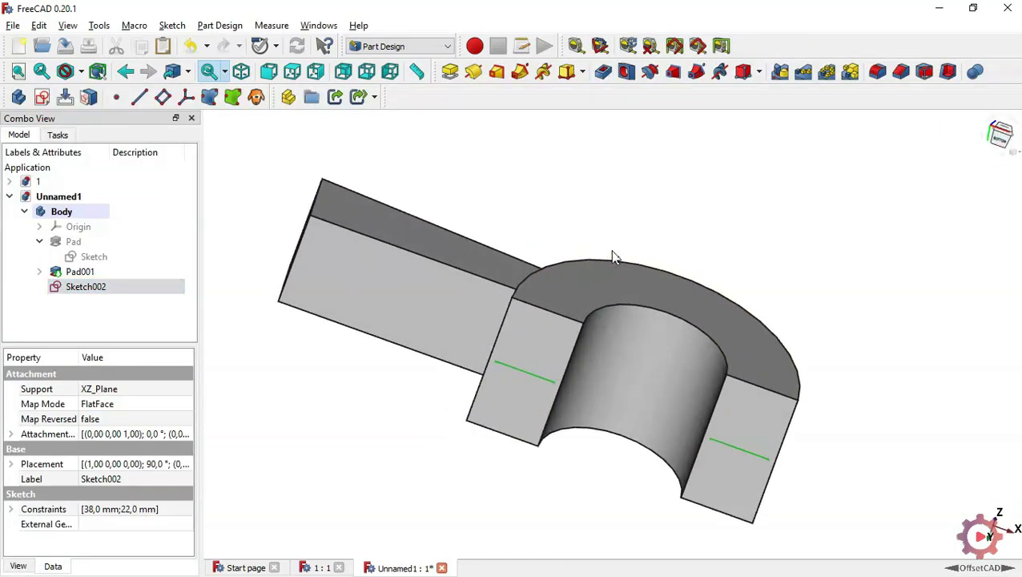
{"action": "left_click", "coordinate": [604, 72]}
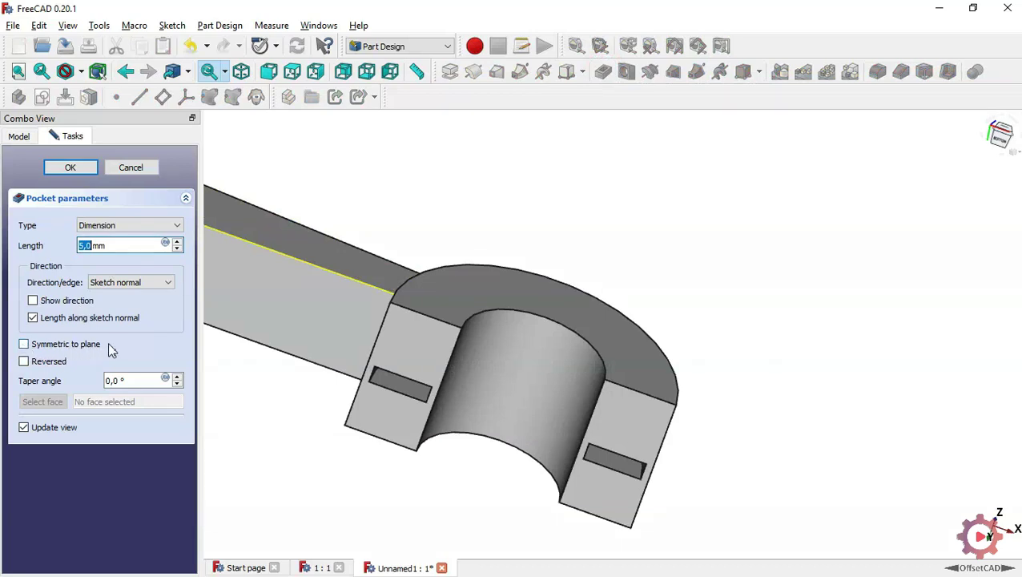
{"action": "left_click", "coordinate": [24, 344]}
{"action": "left_click_drag", "start_coordinate": [132, 250], "coordinate": [71, 252]}
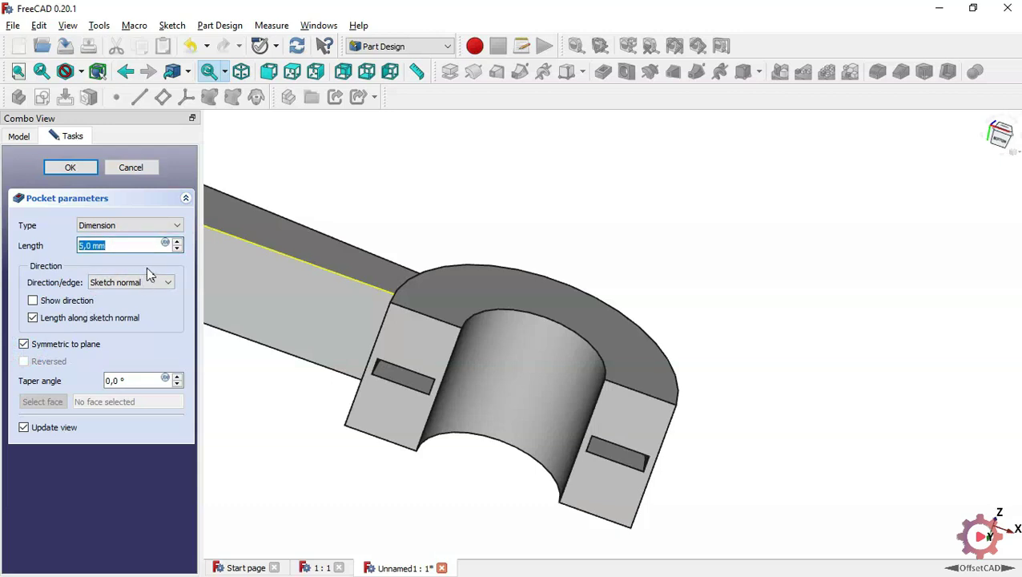
{"action": "type", "text": "36"}
{"action": "middle_click_drag", "start_coordinate": [679, 262], "coordinate": [789, 293]}
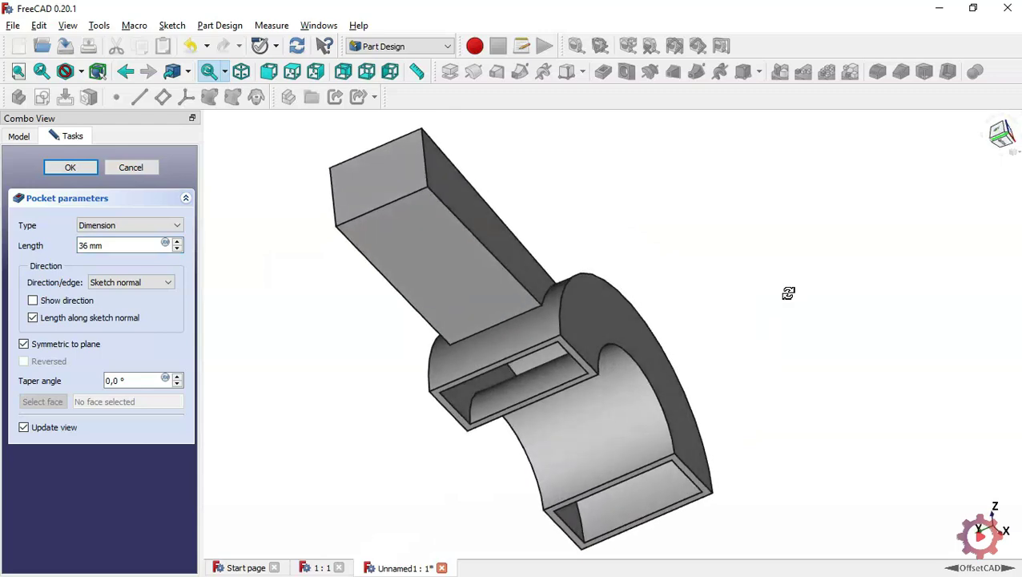
{"action": "left_click", "coordinate": [76, 167]}
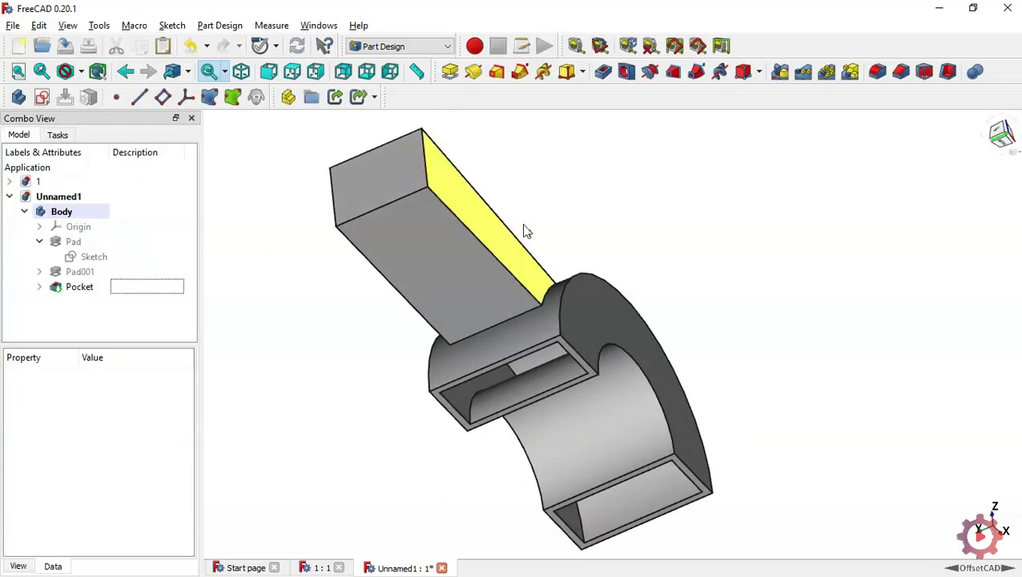
{"action": "middle_click_drag", "start_coordinate": [785, 258], "coordinate": [699, 312]}
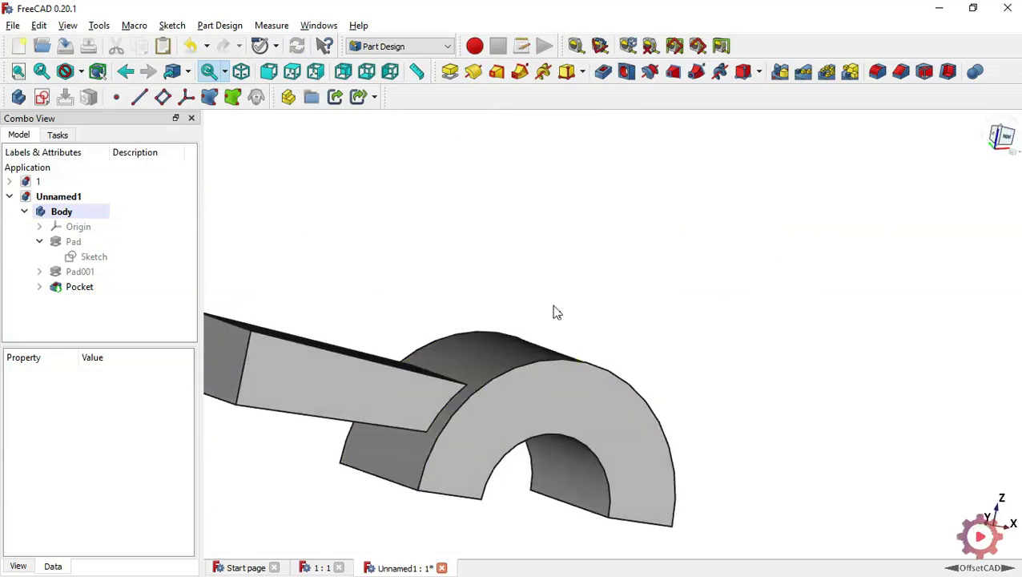
{"action": "key", "text": "0"}
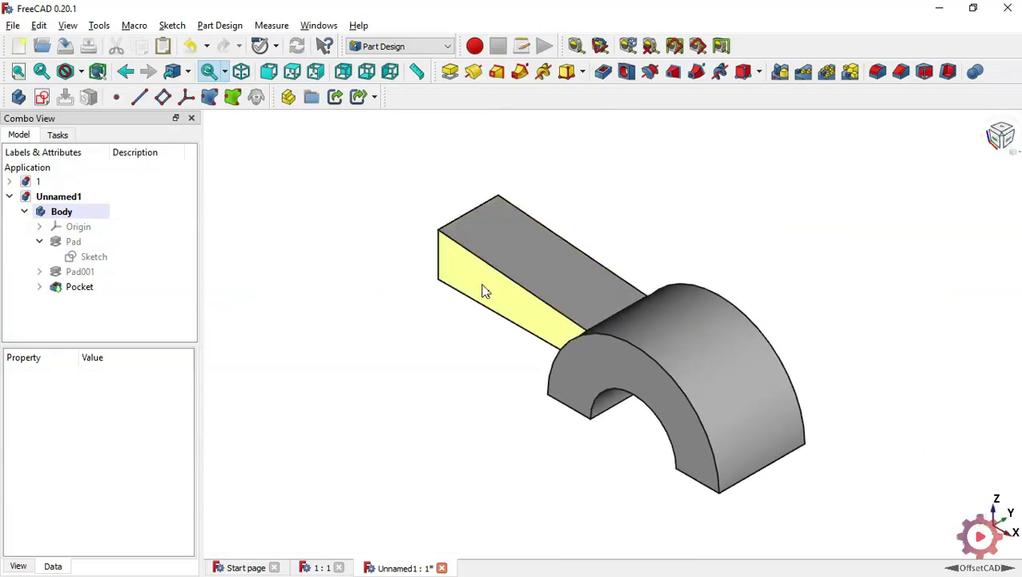
Copy the arm's sketch Sketch001 from Pad001 together with its XZ plane dependency and paste it into the document
{"action": "mouse_move", "coordinate": [479, 342]}
{"action": "middle_mouse_down"}
{"action": "mouse_move", "coordinate": [717, 362]}
{"action": "mouse_move", "coordinate": [758, 310]}
{"action": "mouse_move", "coordinate": [758, 274]}
{"action": "mouse_move", "coordinate": [731, 209]}
{"action": "mouse_move", "coordinate": [737, 312]}
{"action": "middle_mouse_up"}
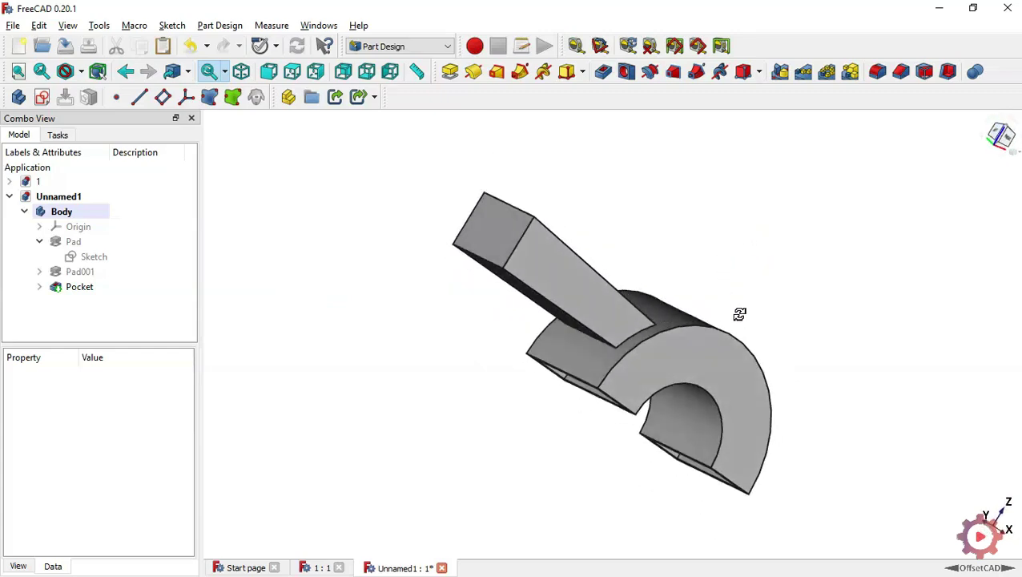
{"action": "left_click", "coordinate": [39, 241]}
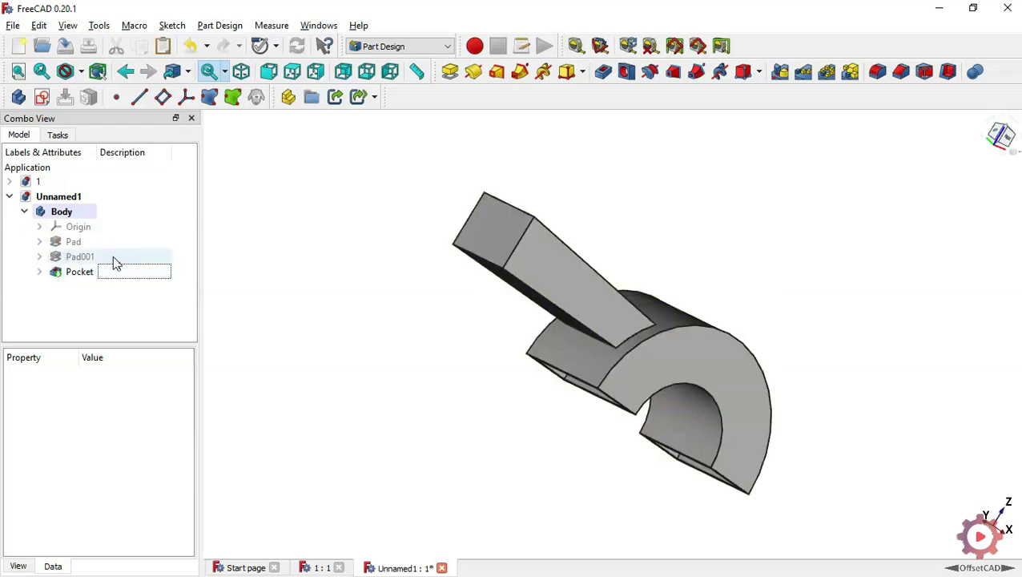
{"action": "left_click", "coordinate": [39, 257]}
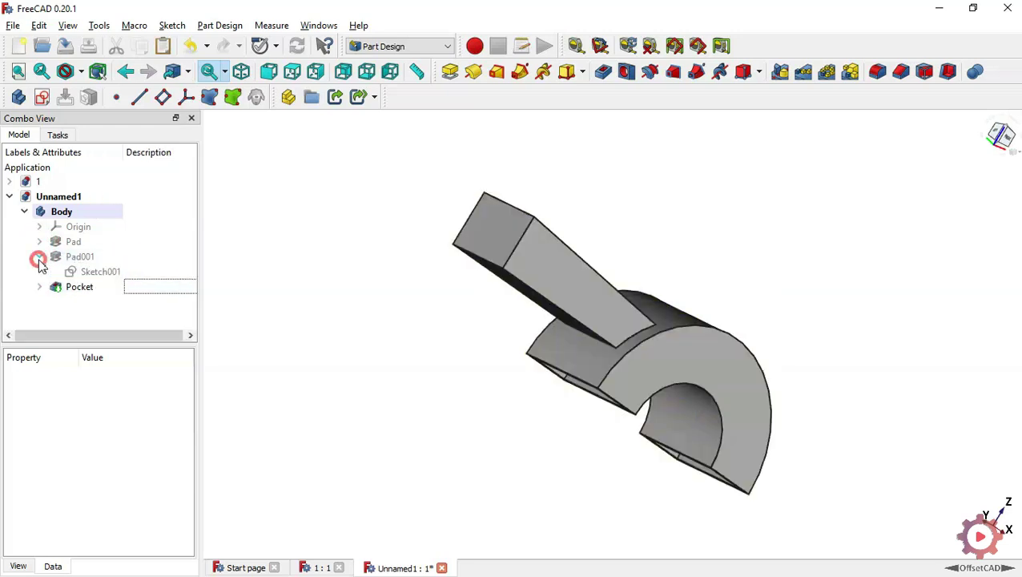
{"action": "left_click", "coordinate": [114, 274]}
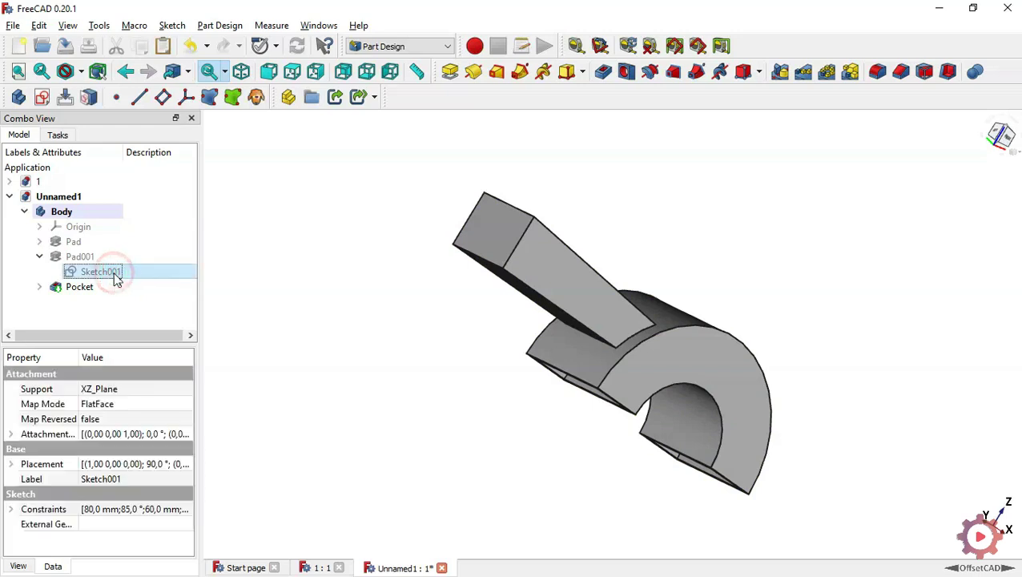
{"action": "right_click", "coordinate": [147, 279]}
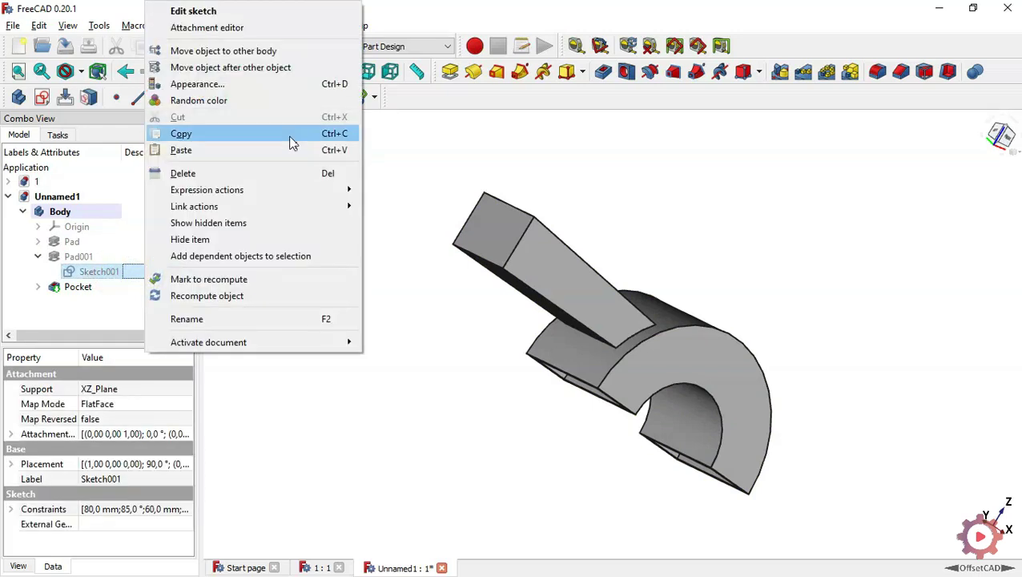
{"action": "left_click", "coordinate": [334, 137]}
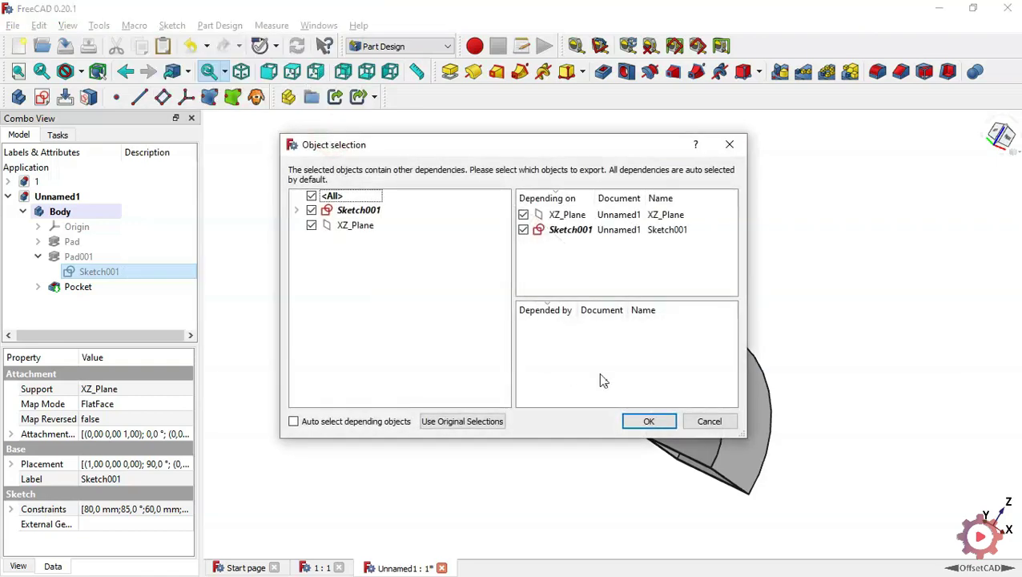
{"action": "left_click", "coordinate": [658, 425]}
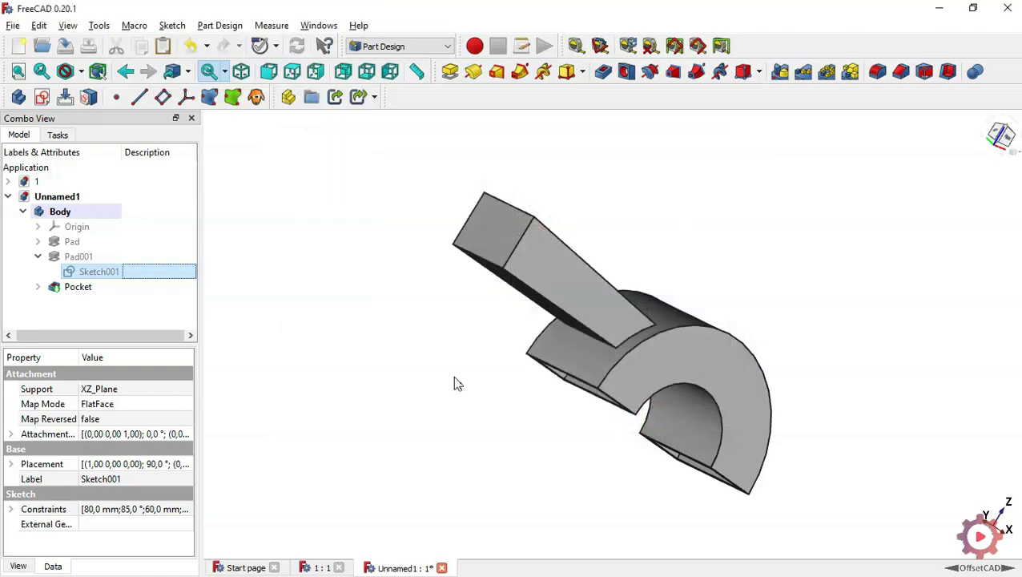
{"action": "left_click", "coordinate": [107, 305]}
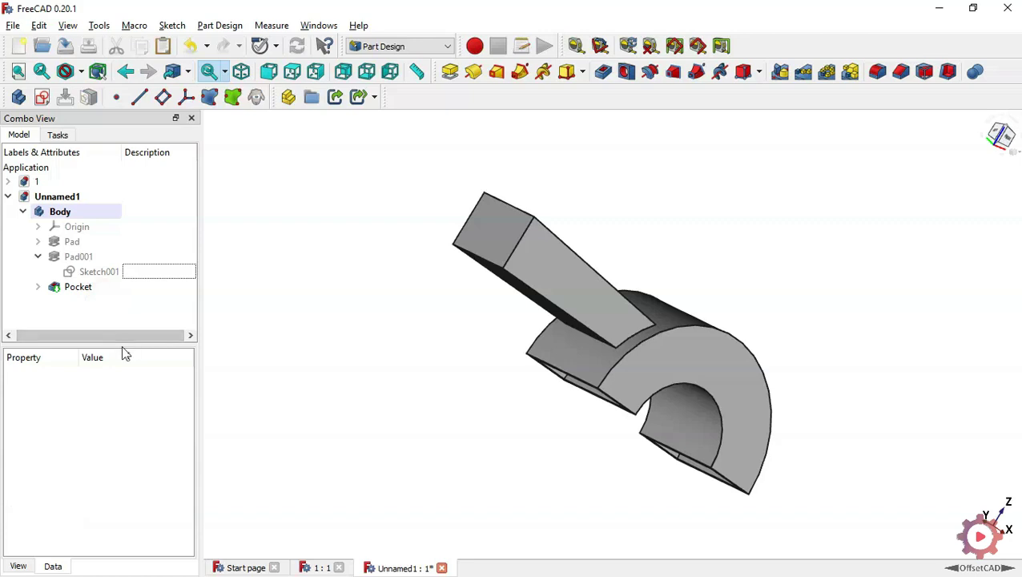
{"action": "left_click_drag", "start_coordinate": [125, 343], "coordinate": [132, 399]}
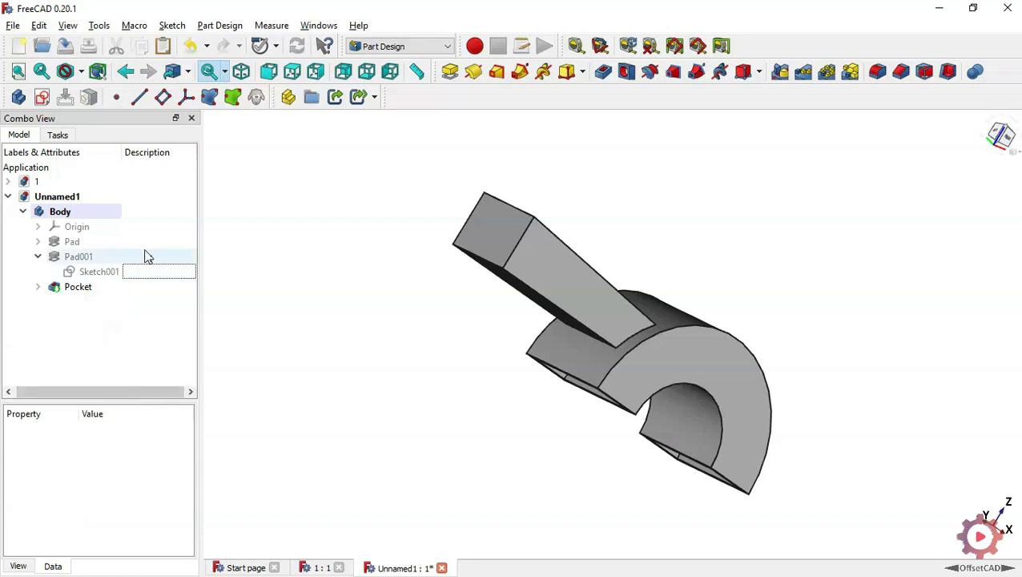
{"action": "left_click", "coordinate": [164, 48]}
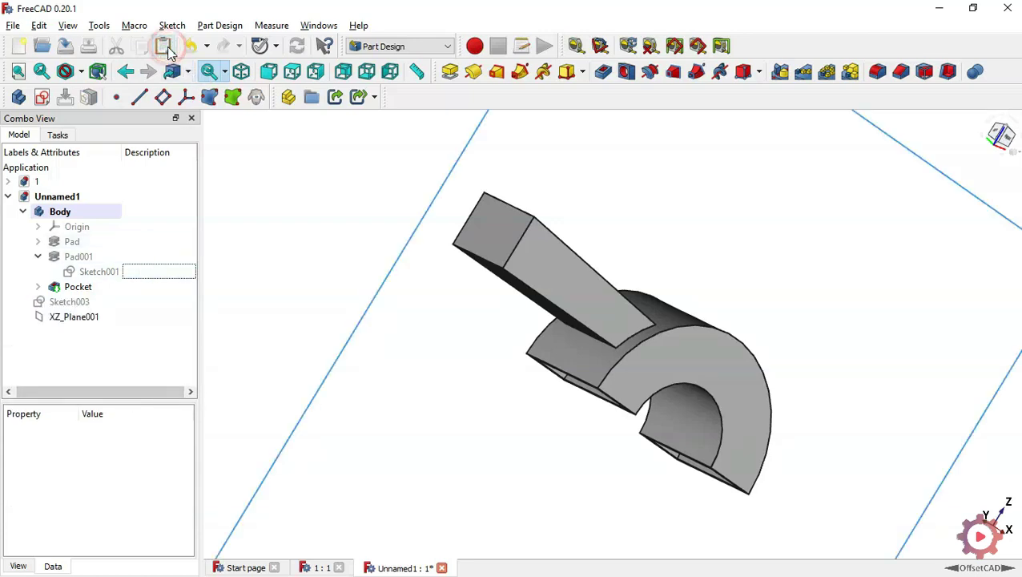
Show the pasted arm sketch, move it into the Body, and delete the duplicated plane XZ_Plane001
{"action": "left_click", "coordinate": [71, 304]}
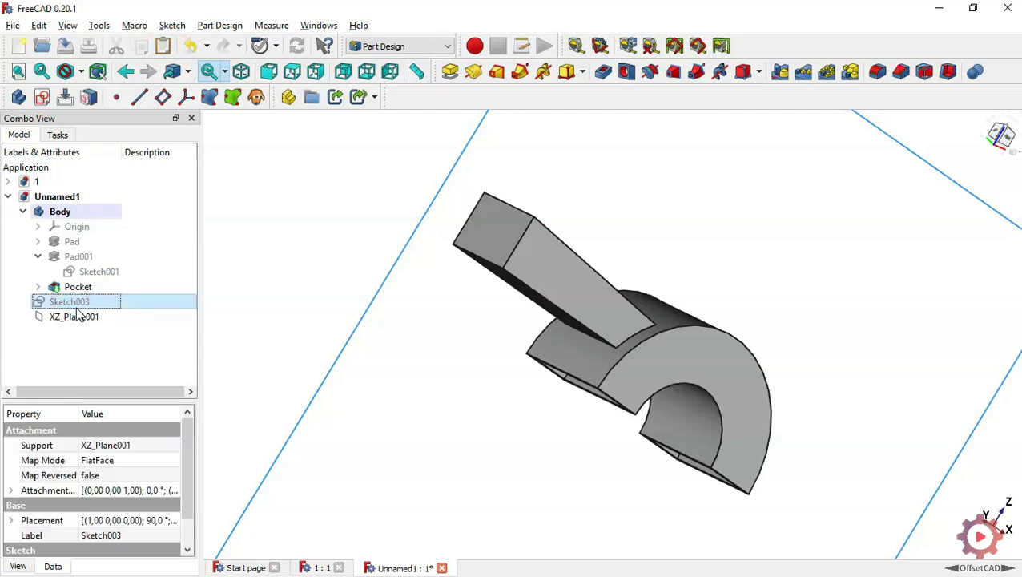
{"action": "key", "text": "space"}
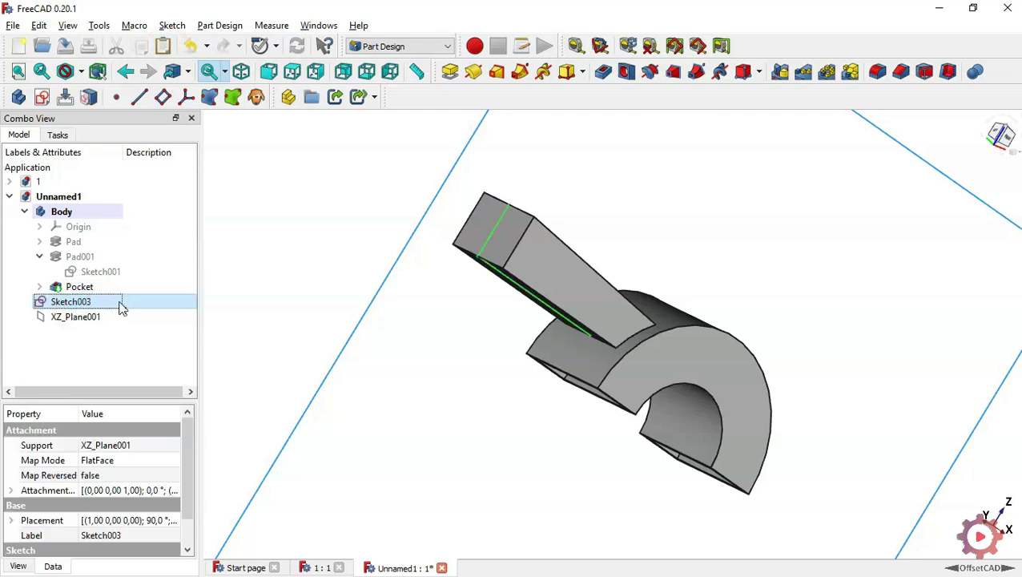
{"action": "mouse_move", "coordinate": [71, 305]}
{"action": "left_mouse_down"}
{"action": "mouse_move", "coordinate": [78, 264]}
{"action": "mouse_move", "coordinate": [67, 212]}
{"action": "left_mouse_up"}
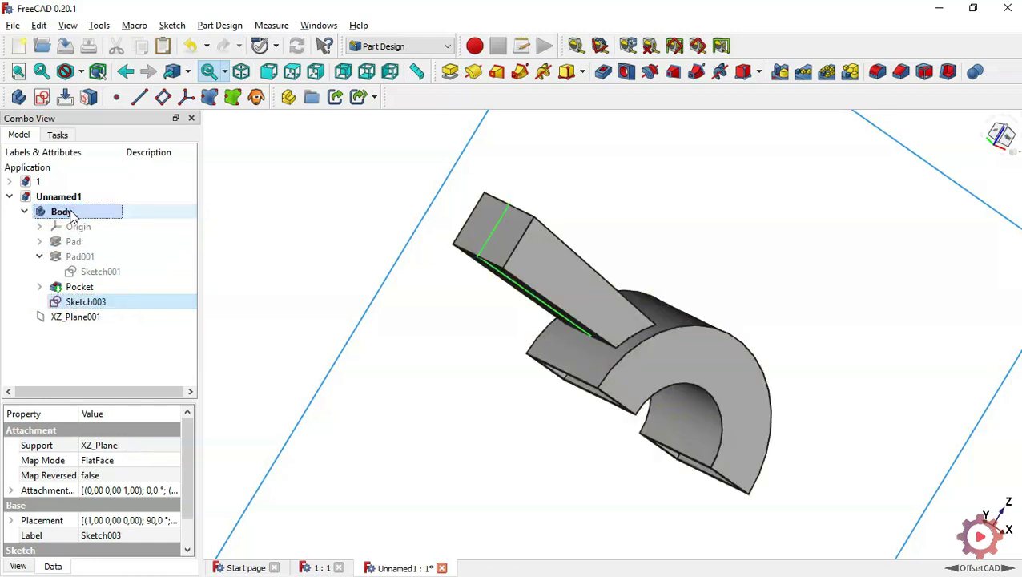
{"action": "left_click", "coordinate": [85, 319]}
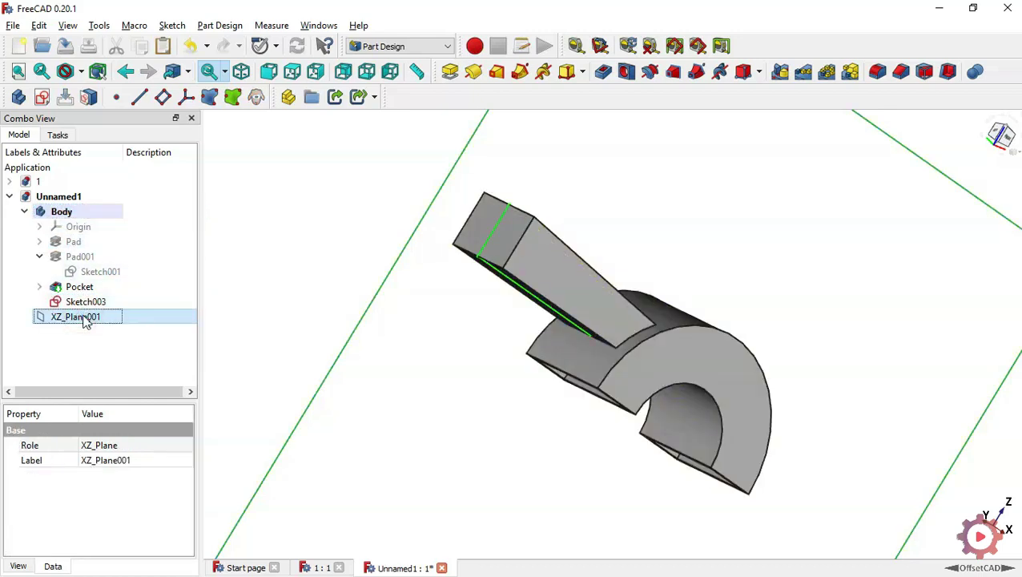
{"action": "key", "text": "Delete"}
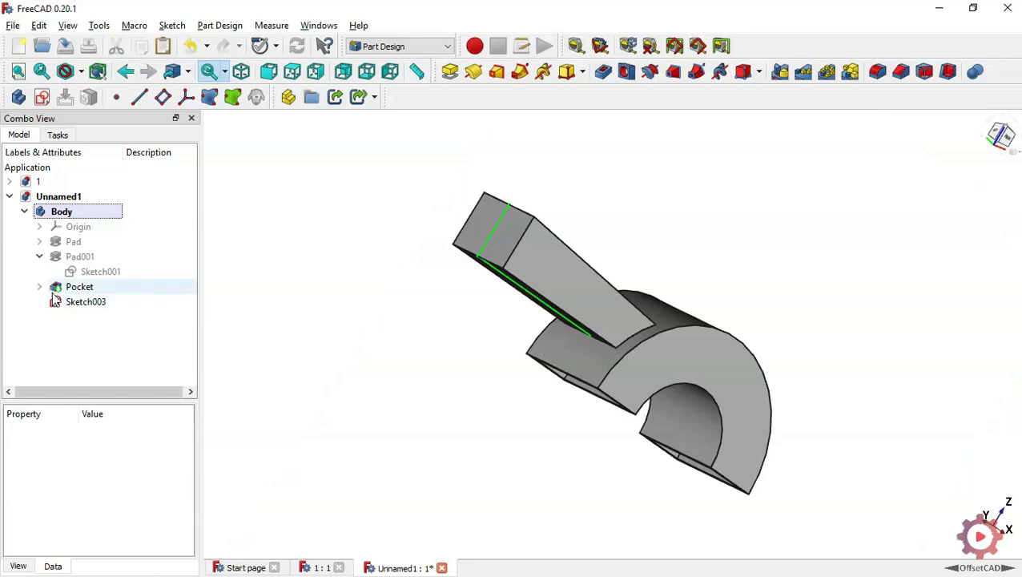
Edit the copied arm sketch, setting the arm length to 64 mm and its lower edge's height above the horizontal axis to 17 mm
{"action": "double_click", "coordinate": [134, 303]}
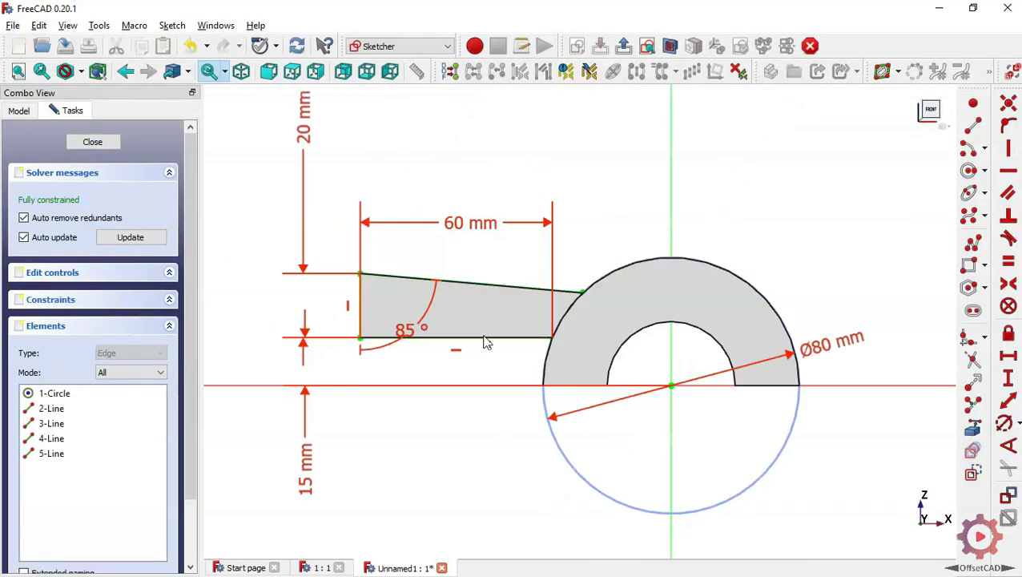
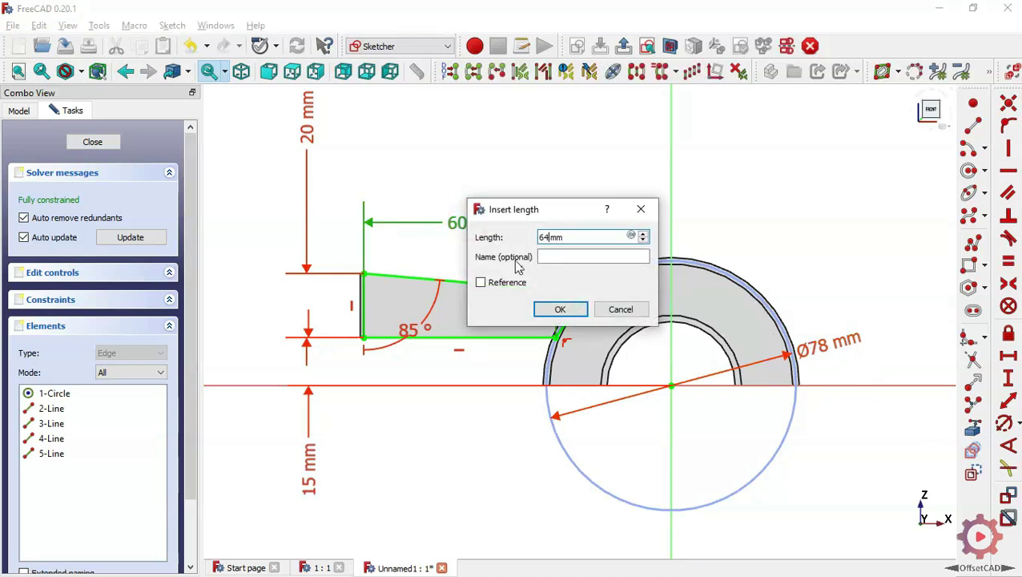
{"action": "left_click", "coordinate": [560, 310]}
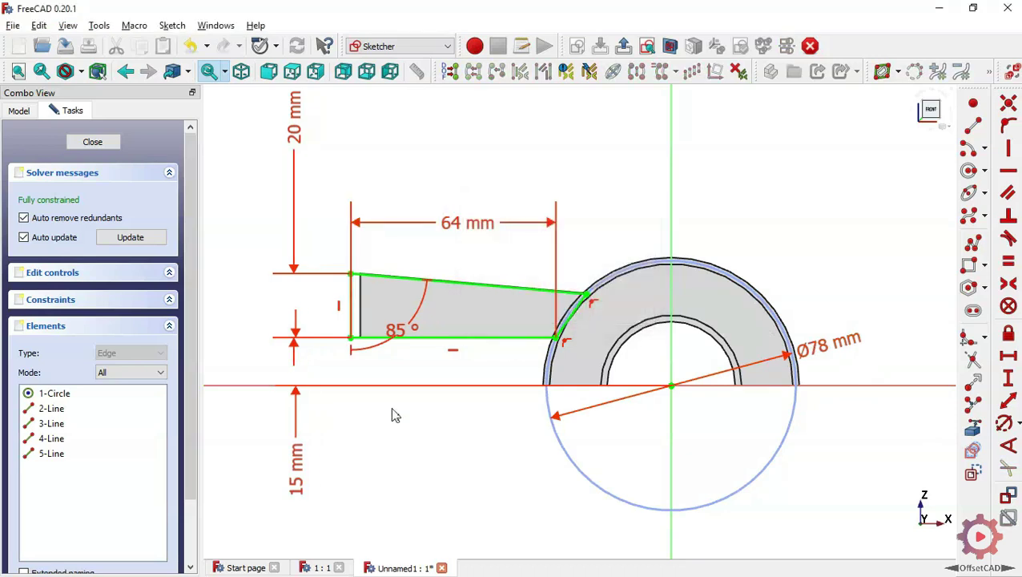
{"action": "double_click", "coordinate": [298, 469]}
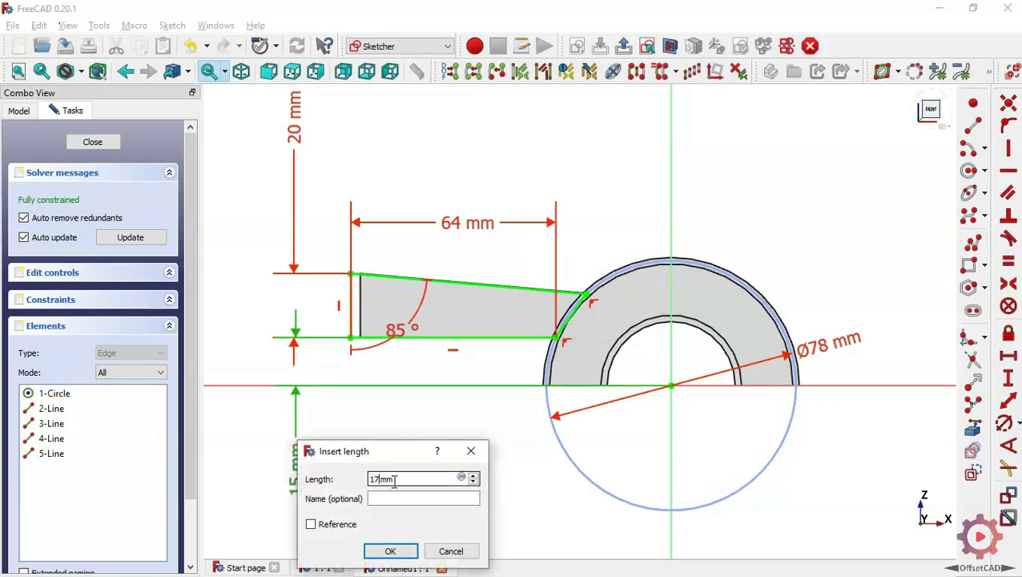
{"action": "type", "text": "17"}
{"action": "key", "text": "Return"}
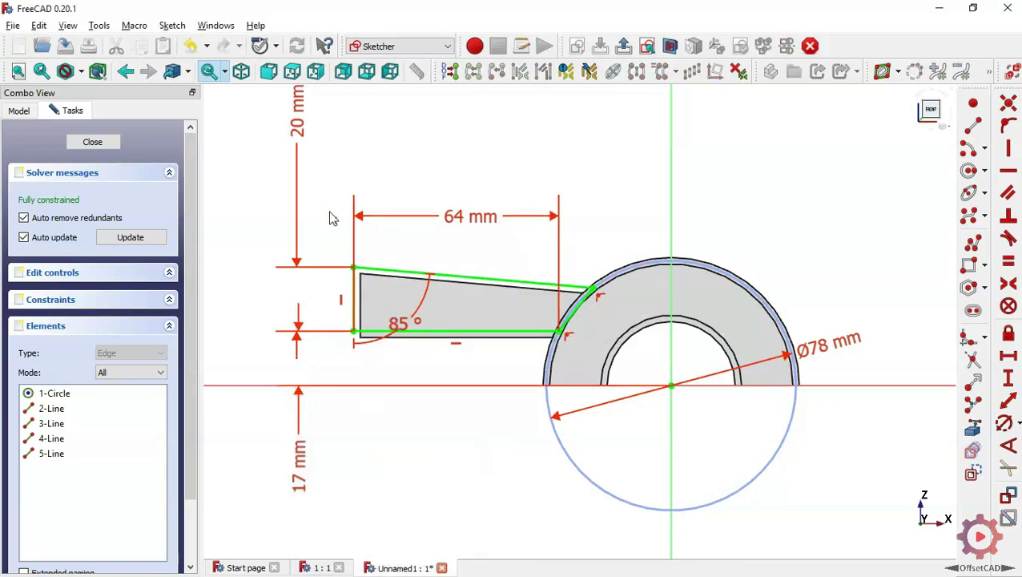
Set the vertical height of the arm profile's outer end to 16 mm
{"action": "double_click", "coordinate": [300, 128]}
{"action": "type", "text": "1"}
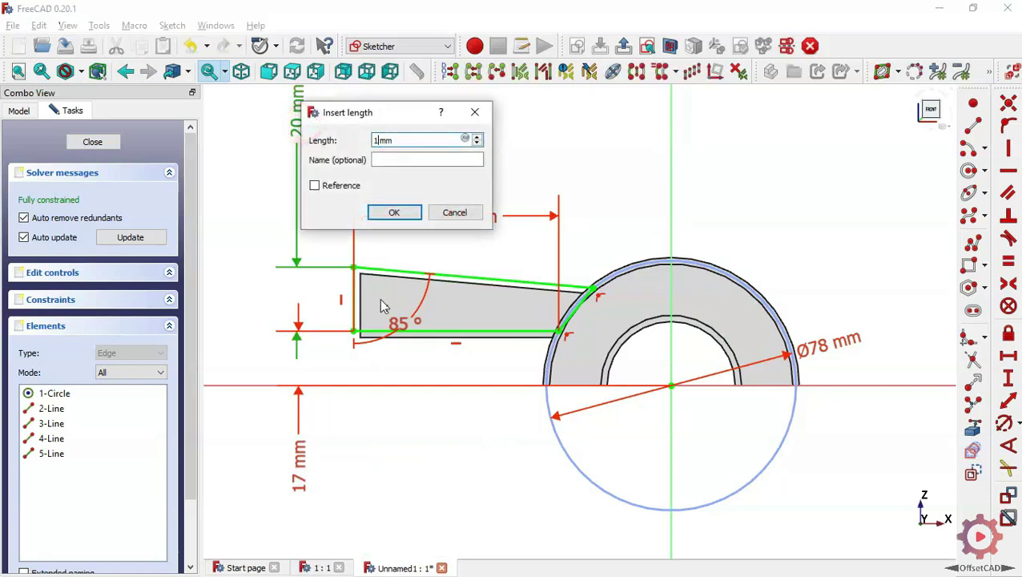
{"action": "type", "text": "6"}
{"action": "key", "text": "Return"}
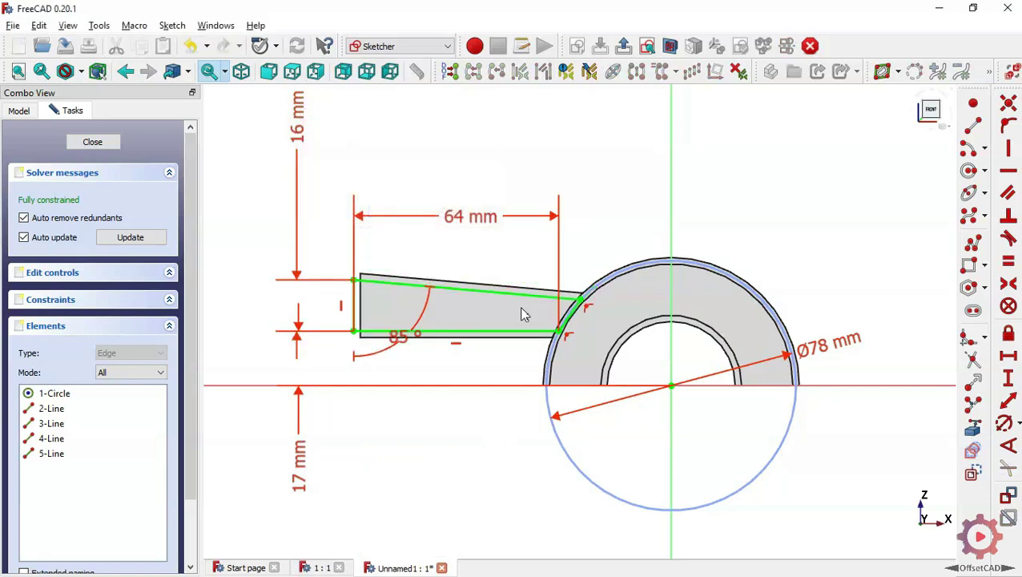
Set the construction circle's diameter to 76 mm and finish editing the copied arm sketch
{"action": "scroll", "coordinate": [705, 277], "scroll_direction": "up", "scroll_amount": 1}
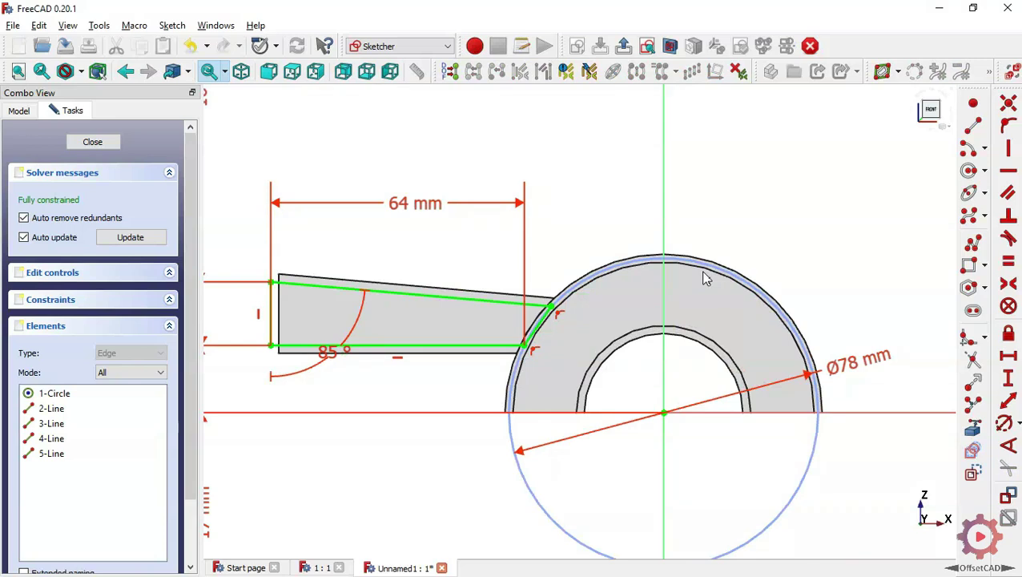
{"action": "left_click", "coordinate": [873, 371]}
{"action": "double_click", "coordinate": [867, 362]}
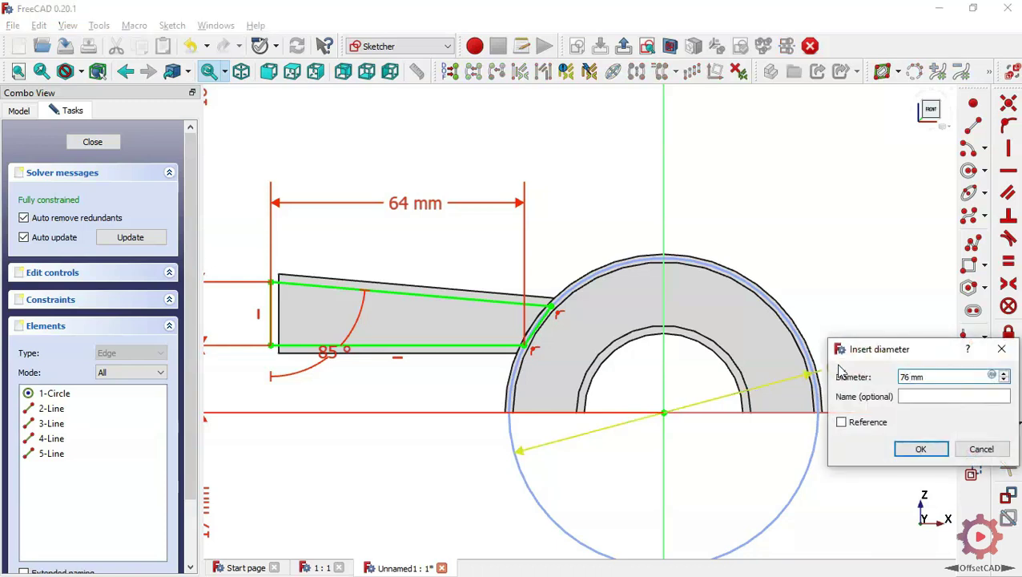
{"action": "type", "text": "76"}
{"action": "key", "text": "Return"}
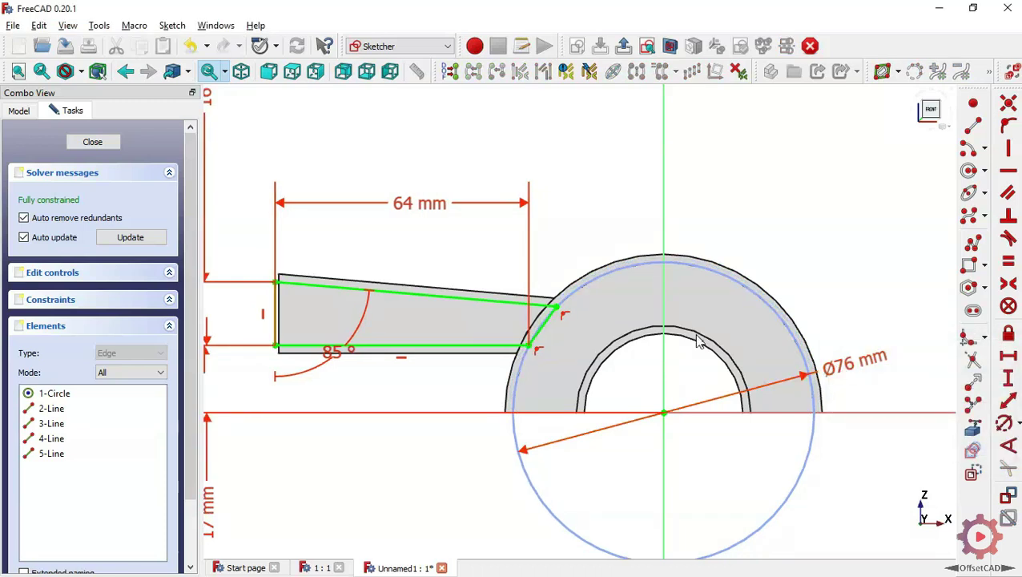
{"action": "scroll", "coordinate": [698, 343], "scroll_direction": "down", "scroll_amount": 2}
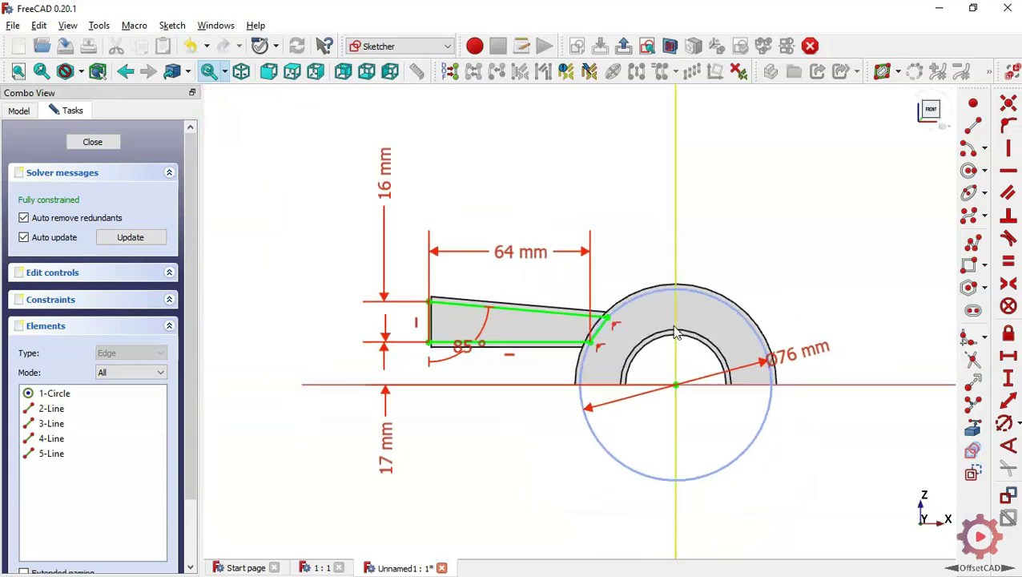
{"action": "left_click", "coordinate": [111, 148]}
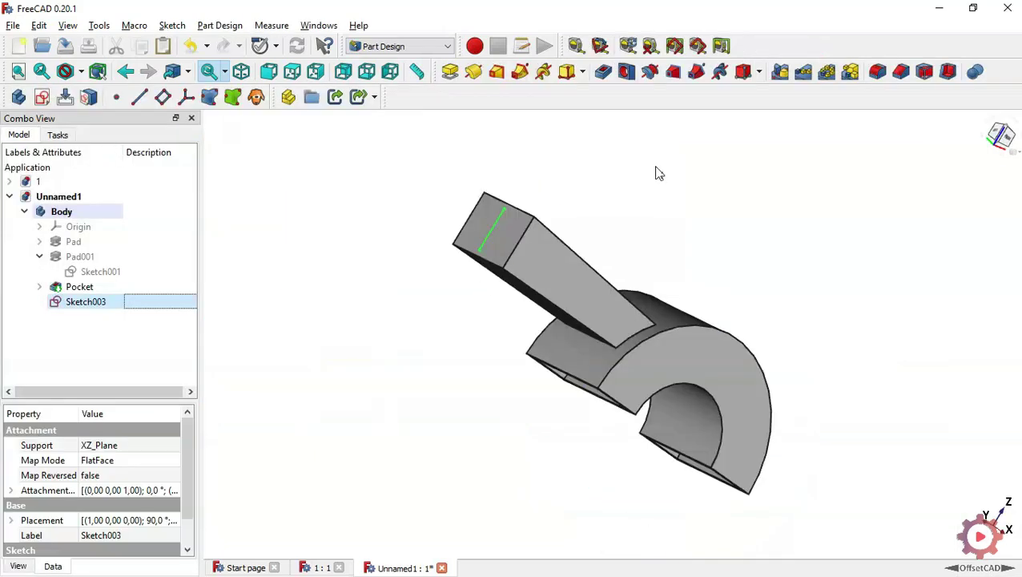
Pocket the copied arm sketch 24 mm deep, symmetric to its plane, to hollow out the arm
{"action": "left_click", "coordinate": [605, 72]}
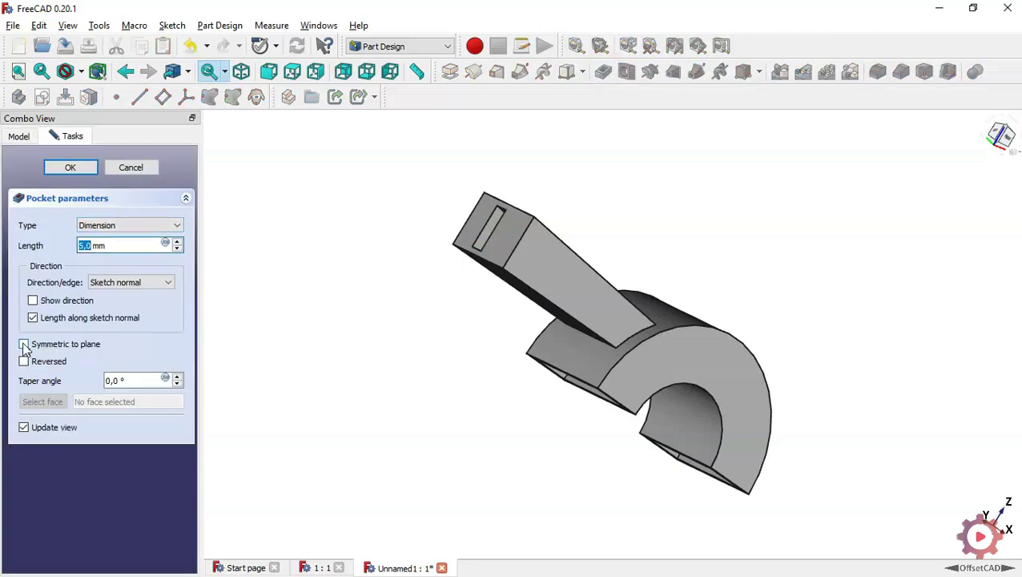
{"action": "left_click", "coordinate": [56, 350]}
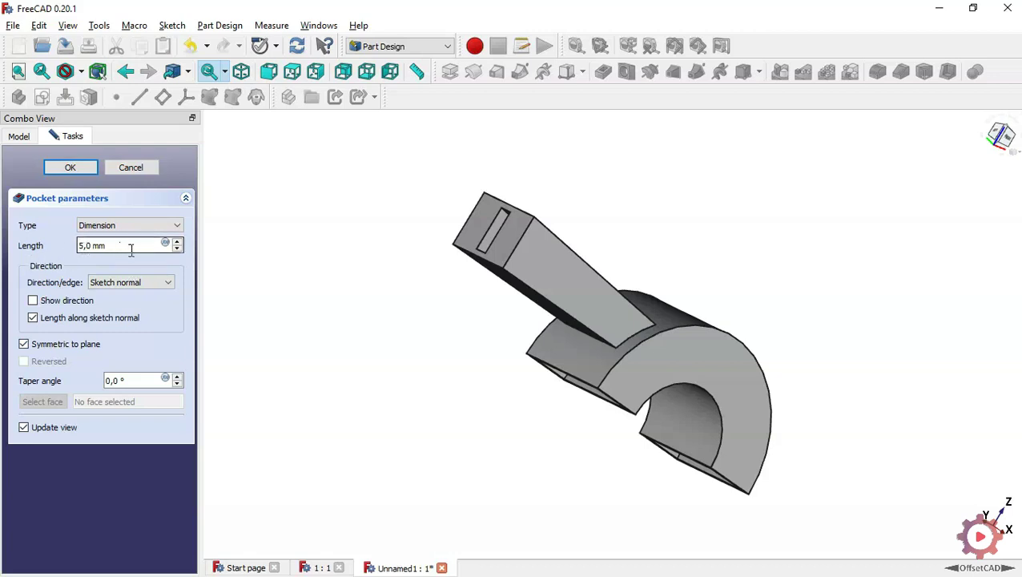
{"action": "left_click_drag", "start_coordinate": [119, 246], "coordinate": [58, 246]}
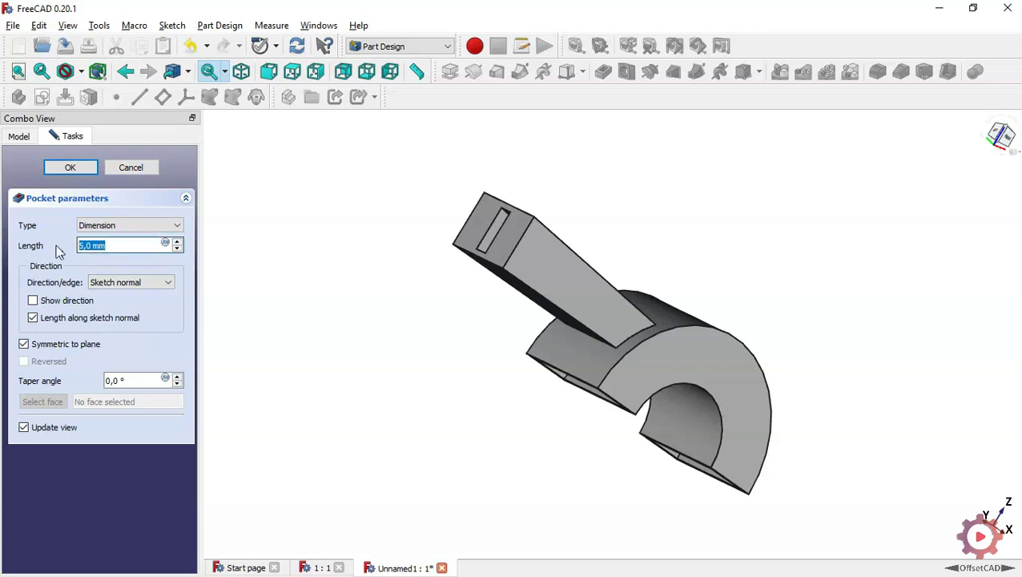
{"action": "middle_click_drag", "start_coordinate": [385, 320], "coordinate": [589, 301]}
{"action": "middle_click_drag", "start_coordinate": [762, 407], "coordinate": [776, 385]}
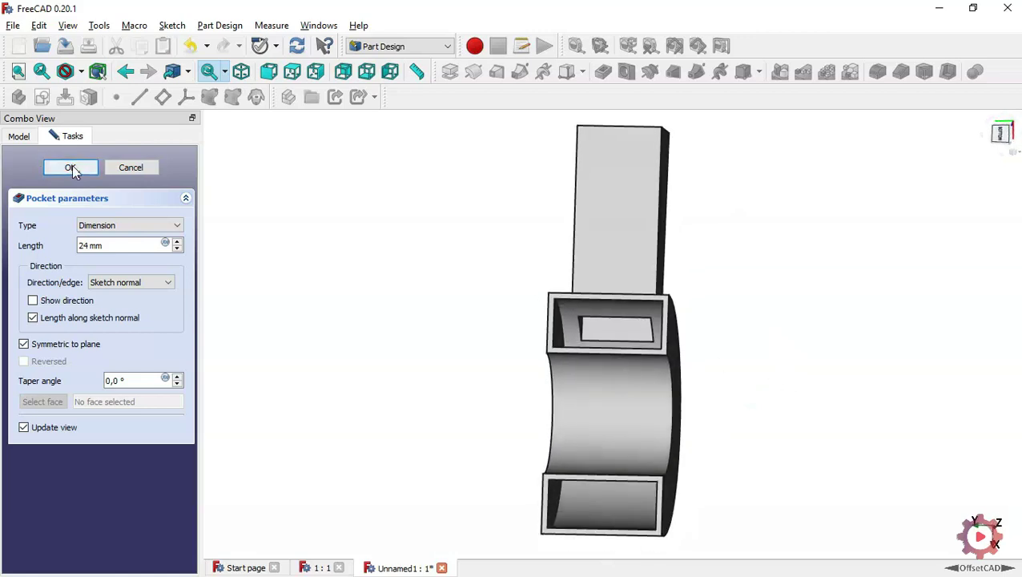
{"action": "left_click", "coordinate": [70, 168]}
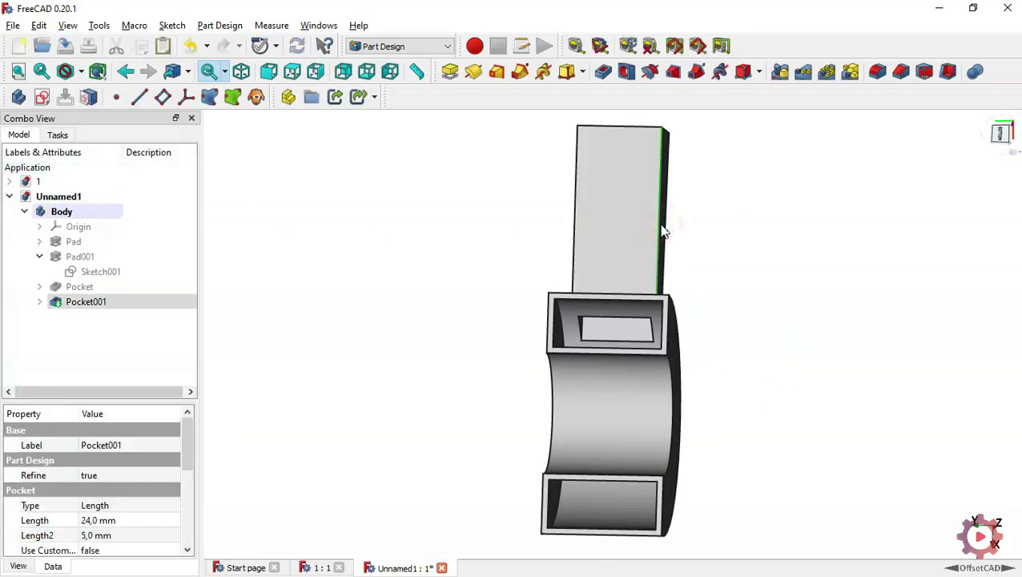
Show the hollowed part in isometric view, then switch to document 1 and examine the cutaway of its finished model
{"action": "key", "text": "0"}
{"action": "left_click", "coordinate": [491, 385]}
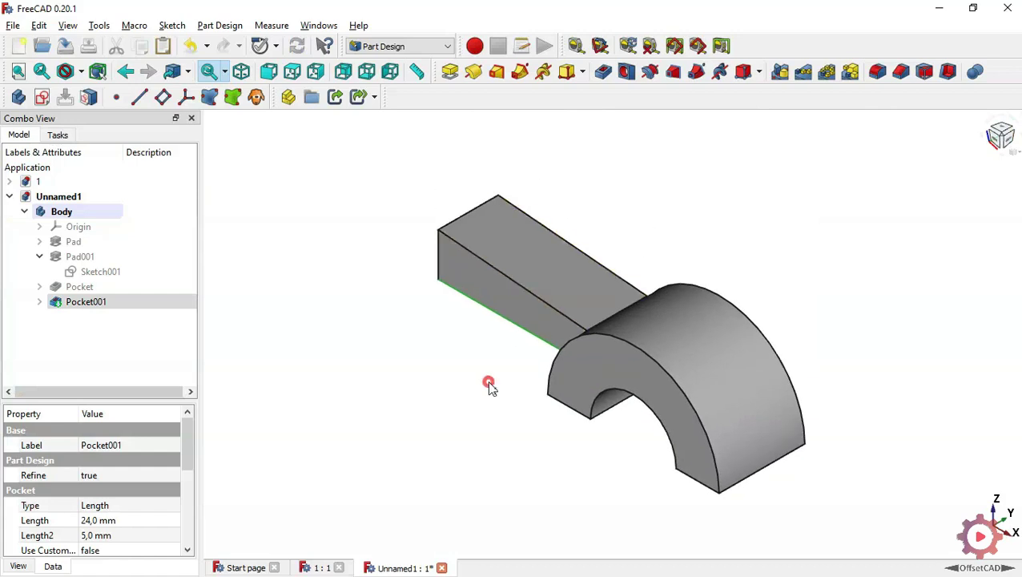
{"action": "left_click", "coordinate": [456, 432]}
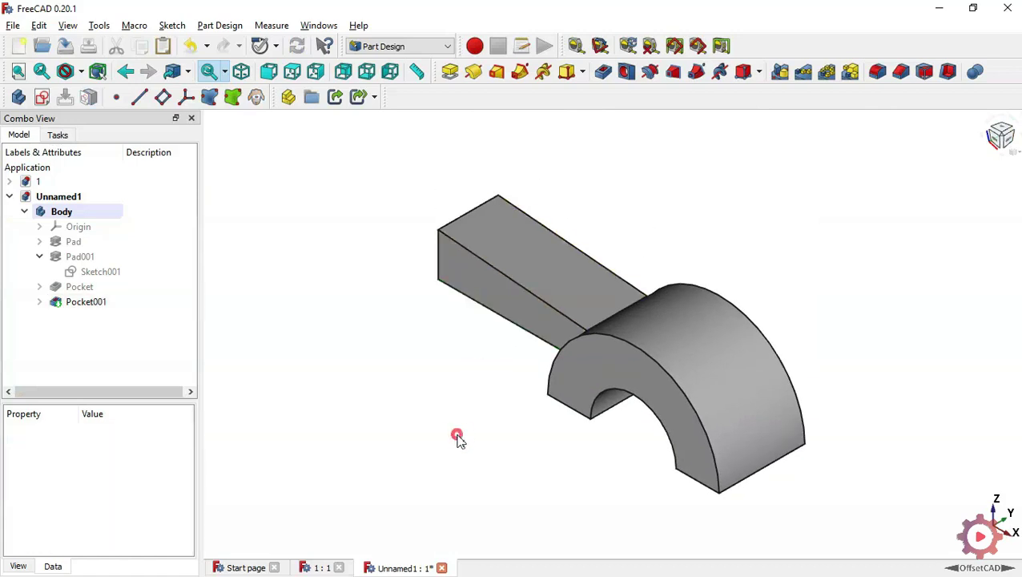
{"action": "left_click", "coordinate": [316, 567]}
{"action": "left_click_drag", "start_coordinate": [671, 429], "coordinate": [719, 492]}
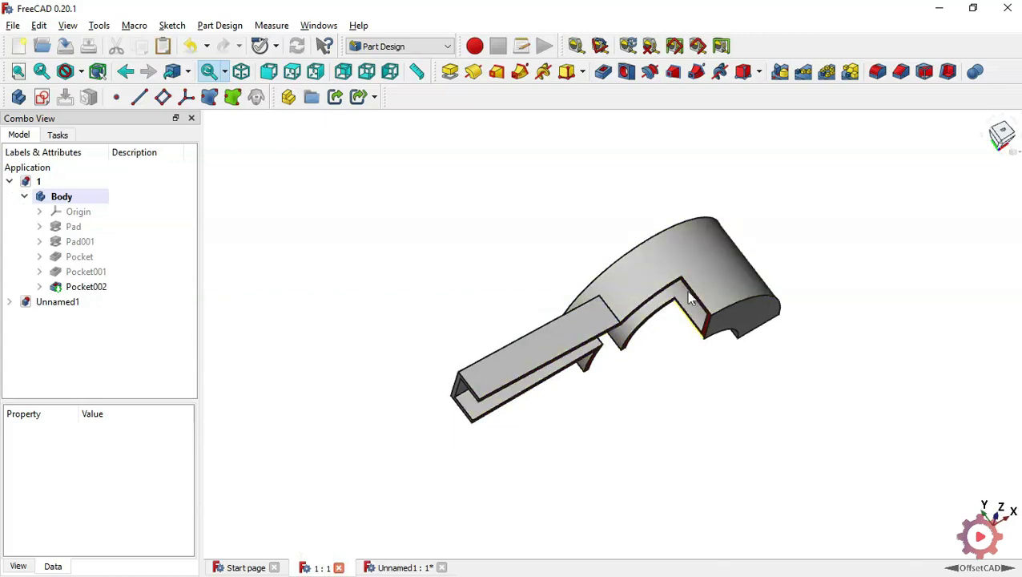
Return to the Unnamed1 document and start a sketch on the XY plane with the section view turned on
{"action": "left_click_drag", "start_coordinate": [769, 391], "coordinate": [735, 322]}
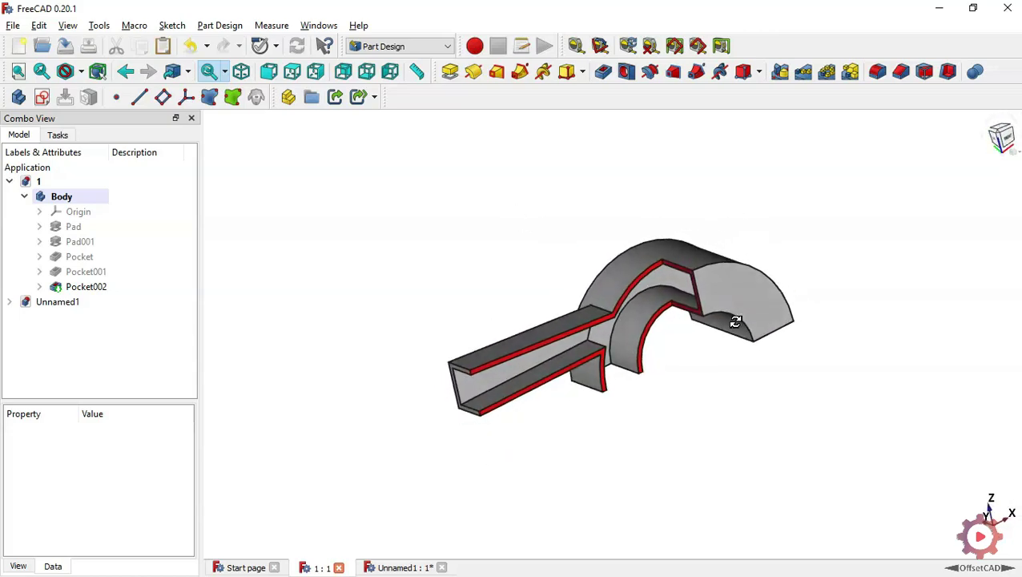
{"action": "left_click", "coordinate": [394, 568]}
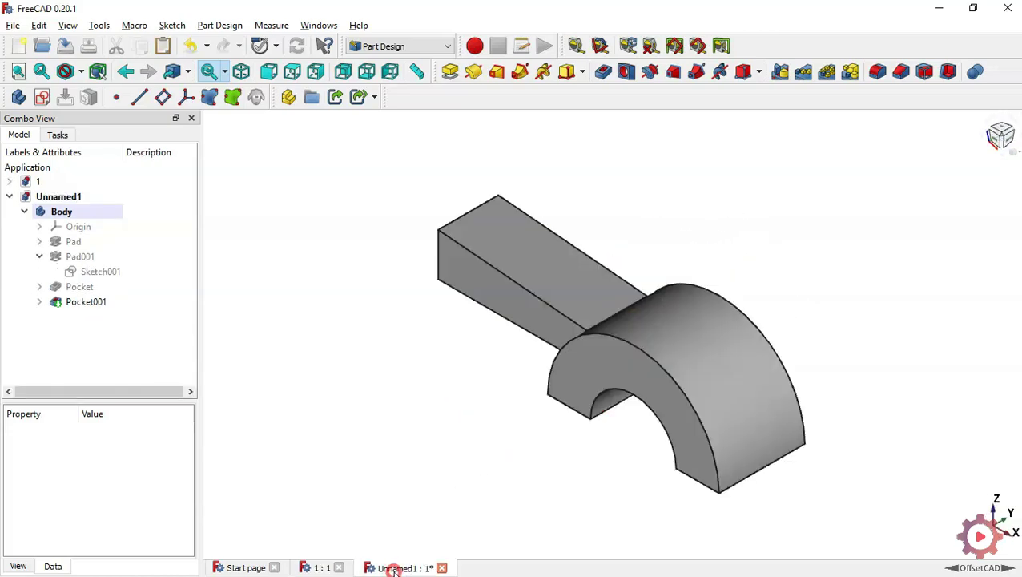
{"action": "left_click_drag", "start_coordinate": [407, 439], "coordinate": [465, 367]}
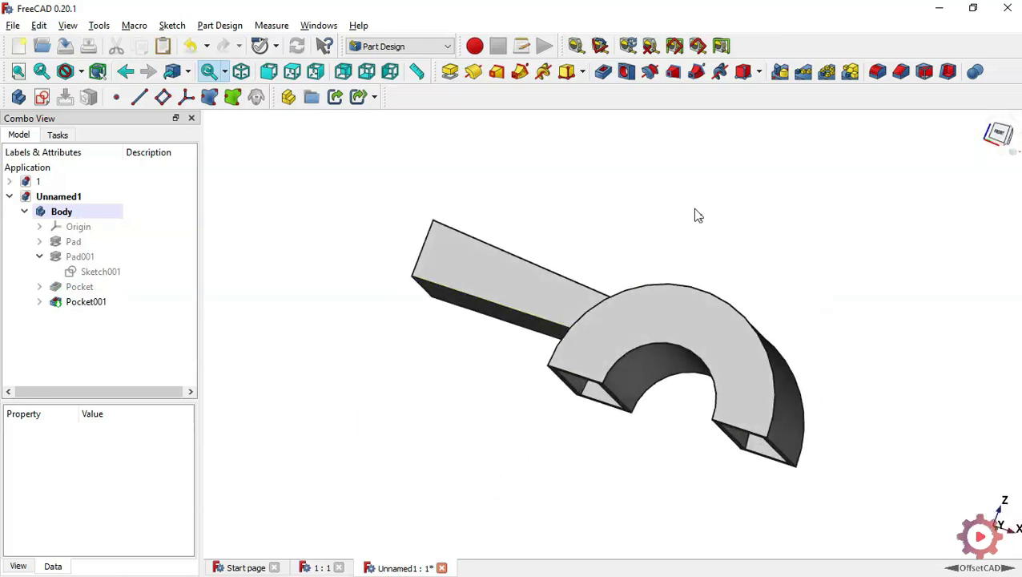
{"action": "left_click_drag", "start_coordinate": [696, 212], "coordinate": [612, 239]}
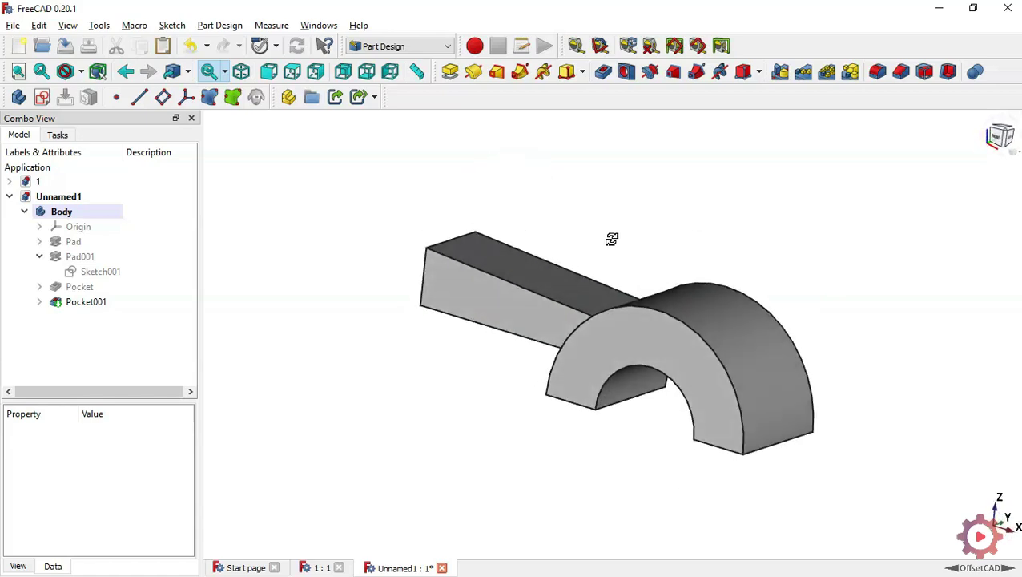
{"action": "left_click", "coordinate": [41, 97]}
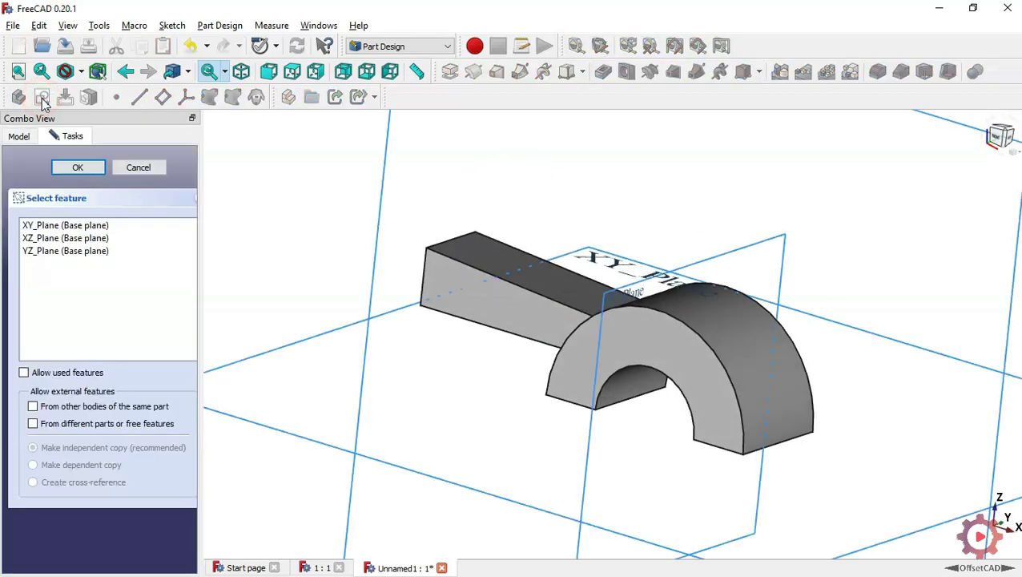
{"action": "left_click_drag", "start_coordinate": [532, 381], "coordinate": [524, 433]}
{"action": "scroll", "coordinate": [525, 433], "scroll_direction": "down", "scroll_amount": 4}
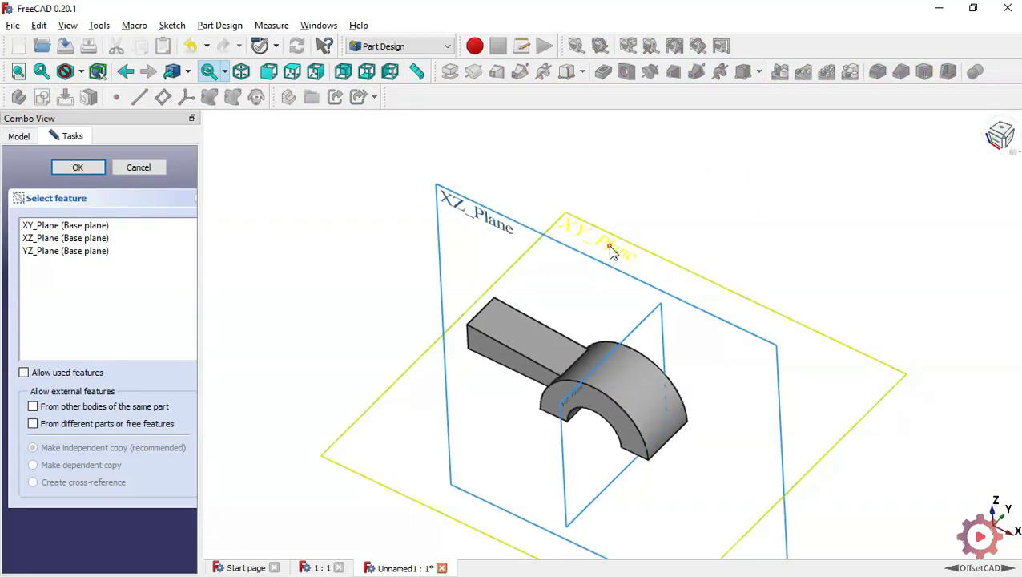
{"action": "left_click", "coordinate": [611, 252]}
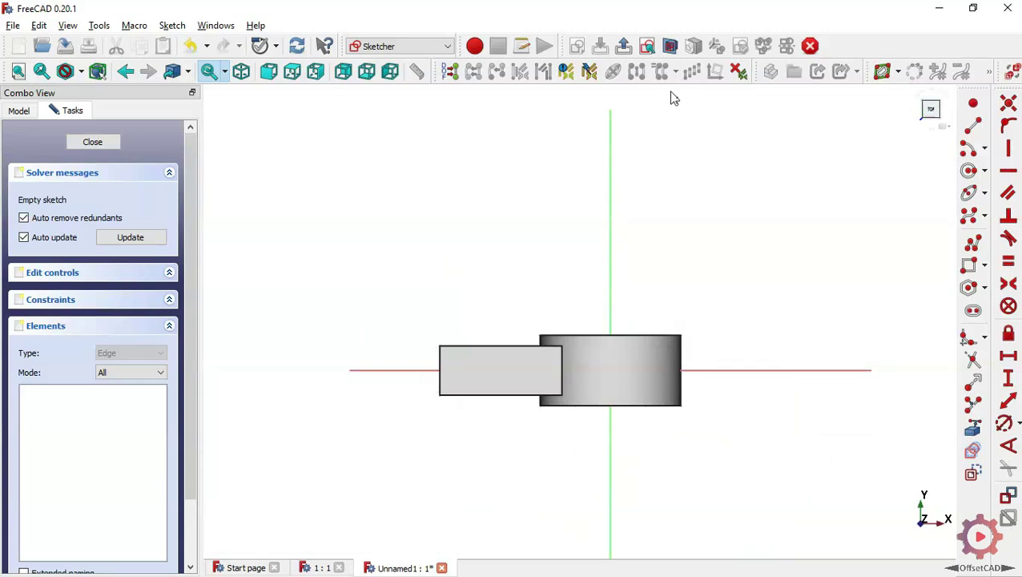
{"action": "left_click", "coordinate": [672, 48]}
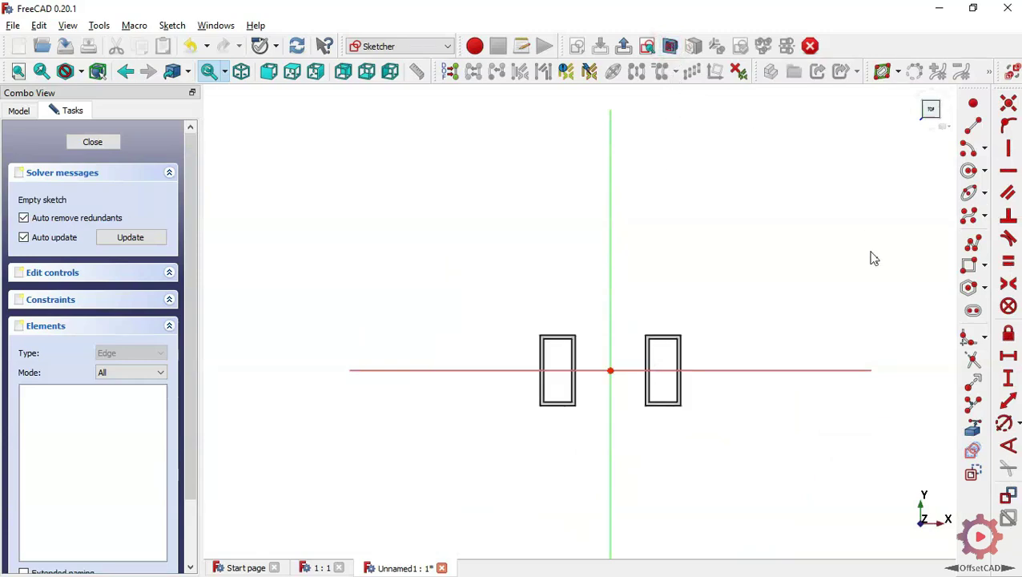
Sketch a rectangle from the origin toward negative X and Y, reaching beyond the arm's end and the ring's front, and finish the sketch
{"action": "left_click", "coordinate": [970, 268]}
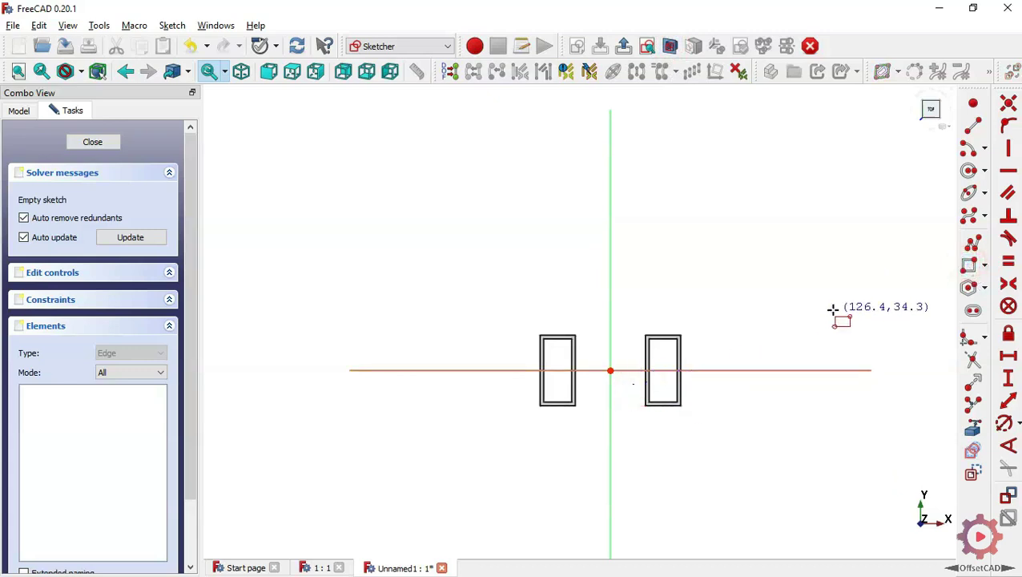
{"action": "left_click", "coordinate": [611, 370]}
{"action": "left_click", "coordinate": [270, 529]}
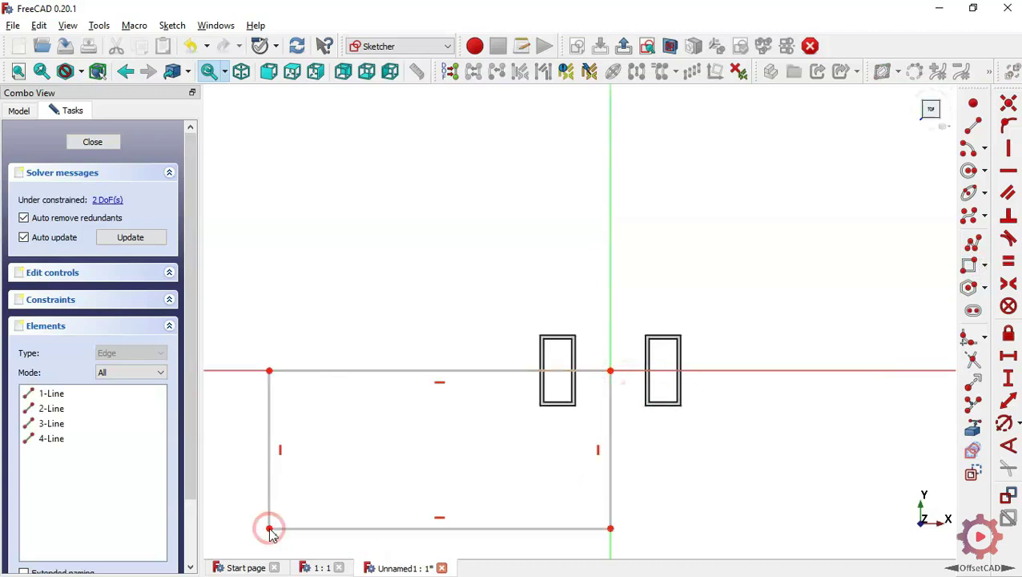
{"action": "left_click", "coordinate": [669, 47]}
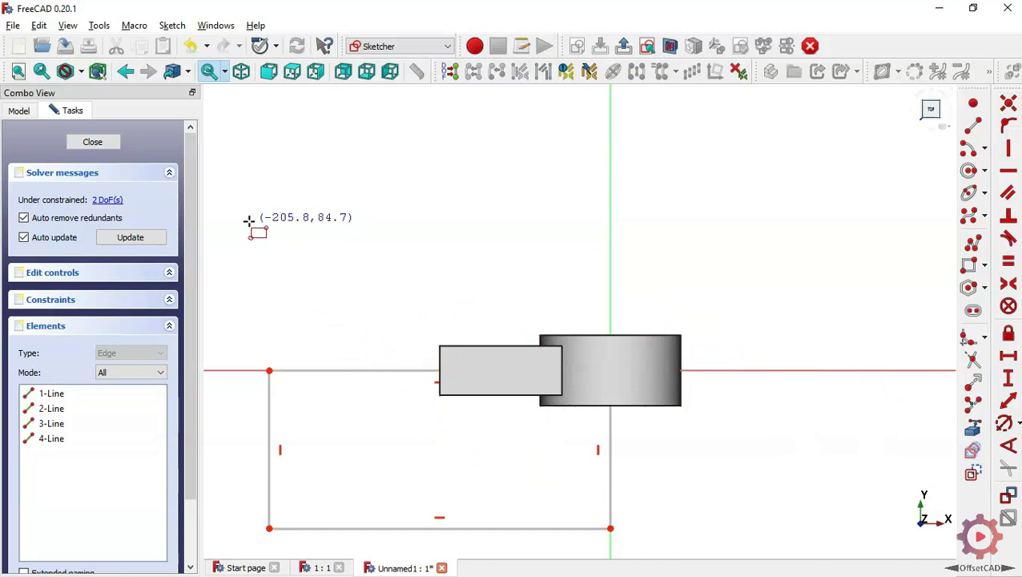
{"action": "left_click", "coordinate": [88, 142]}
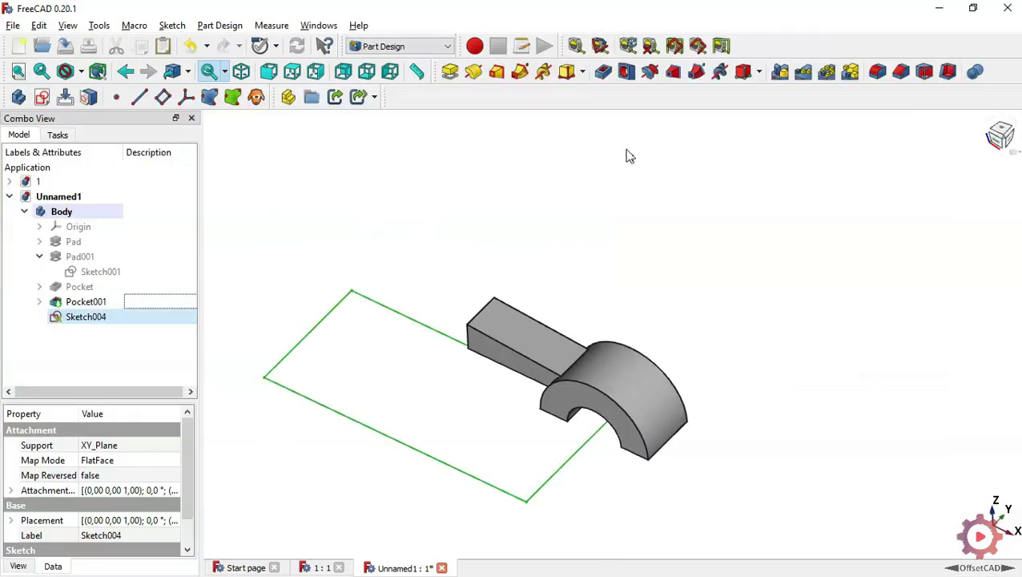
Pocket the rectangle through all in the reversed direction to cut away the front quarter of the part above the XY plane
{"action": "left_click", "coordinate": [604, 72]}
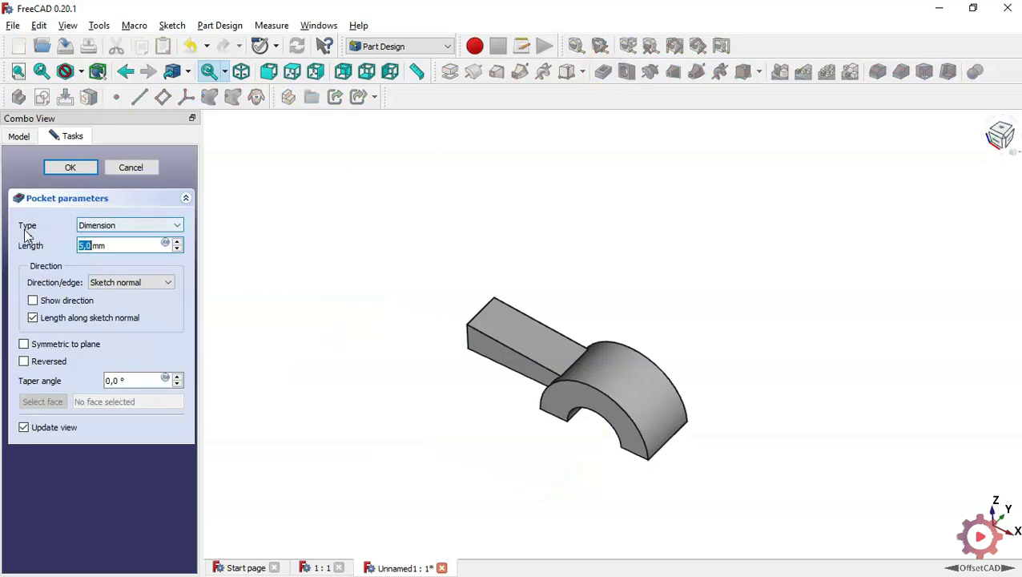
{"action": "left_click", "coordinate": [136, 226]}
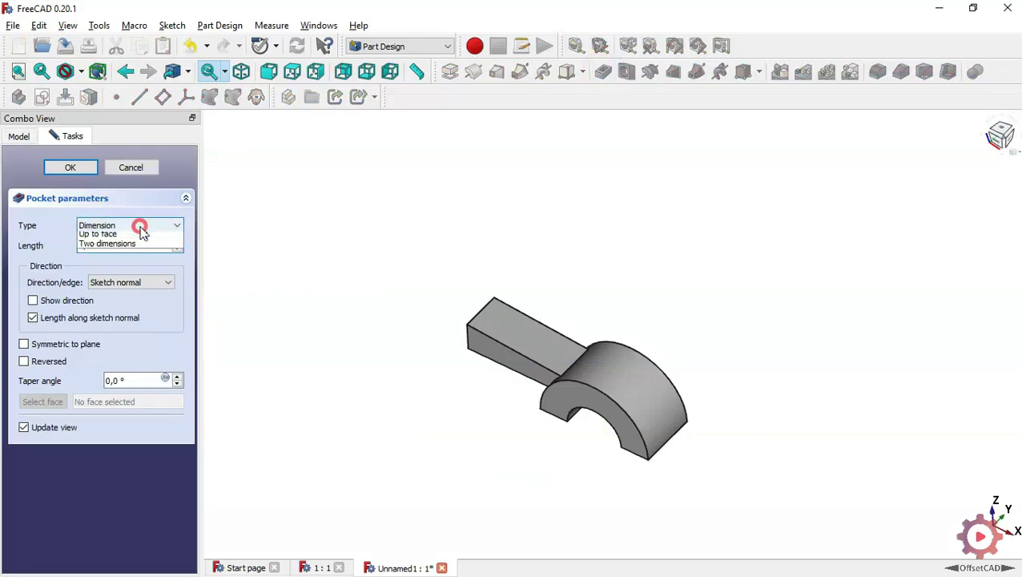
{"action": "left_click", "coordinate": [148, 248]}
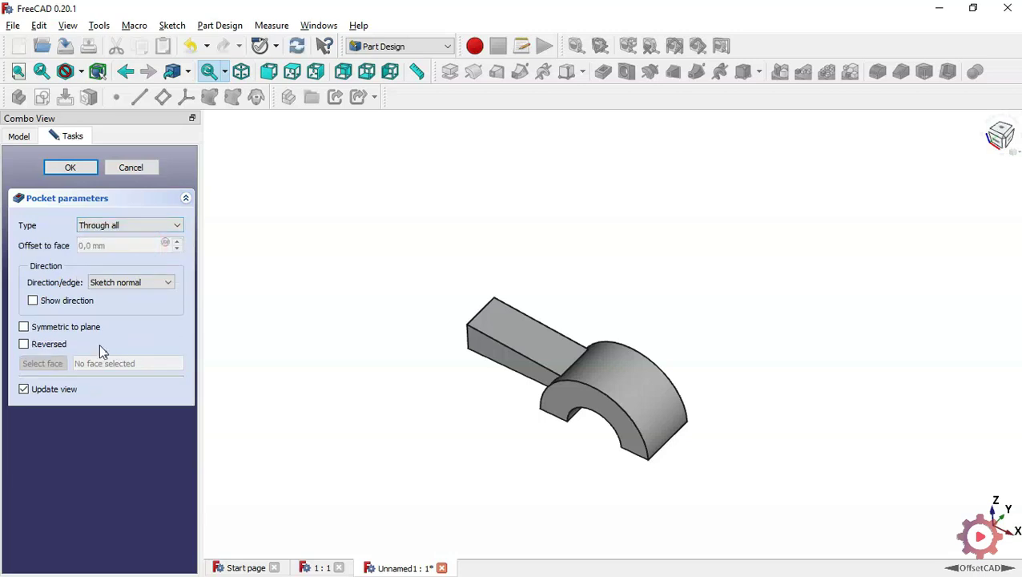
{"action": "left_click", "coordinate": [25, 344]}
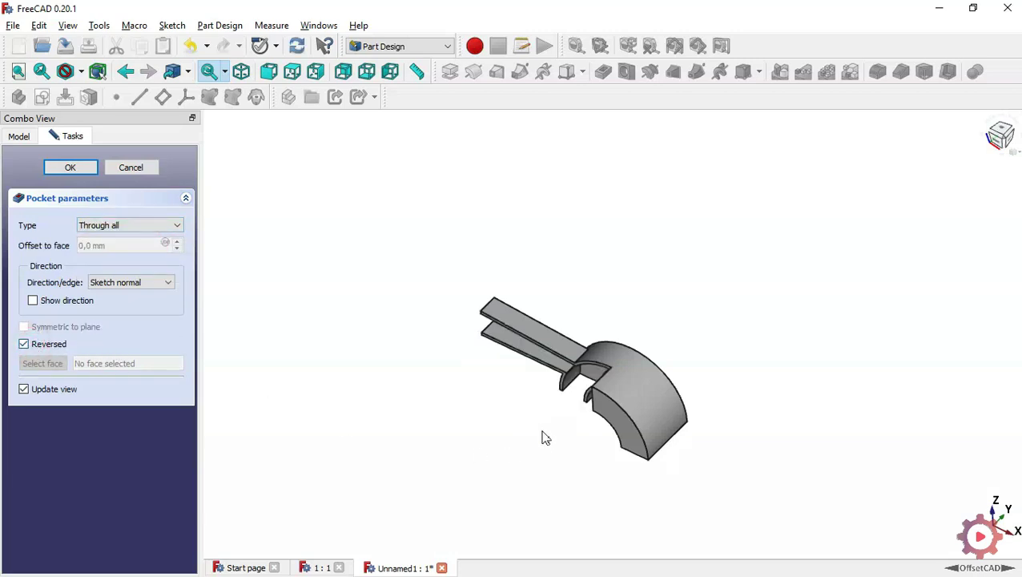
{"action": "middle_click_drag", "start_coordinate": [545, 437], "coordinate": [753, 388]}
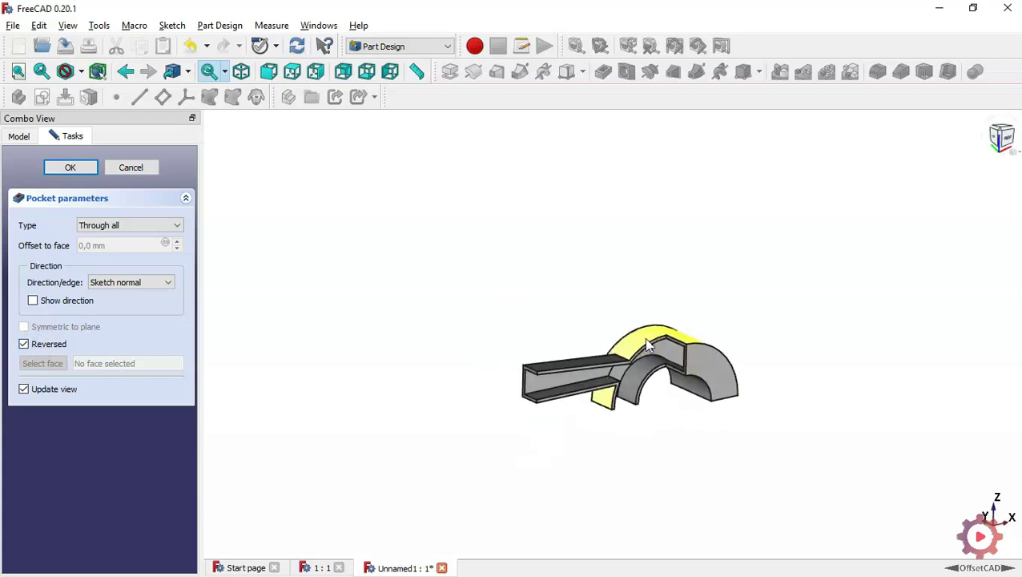
{"action": "middle_click_drag", "start_coordinate": [648, 343], "coordinate": [740, 310]}
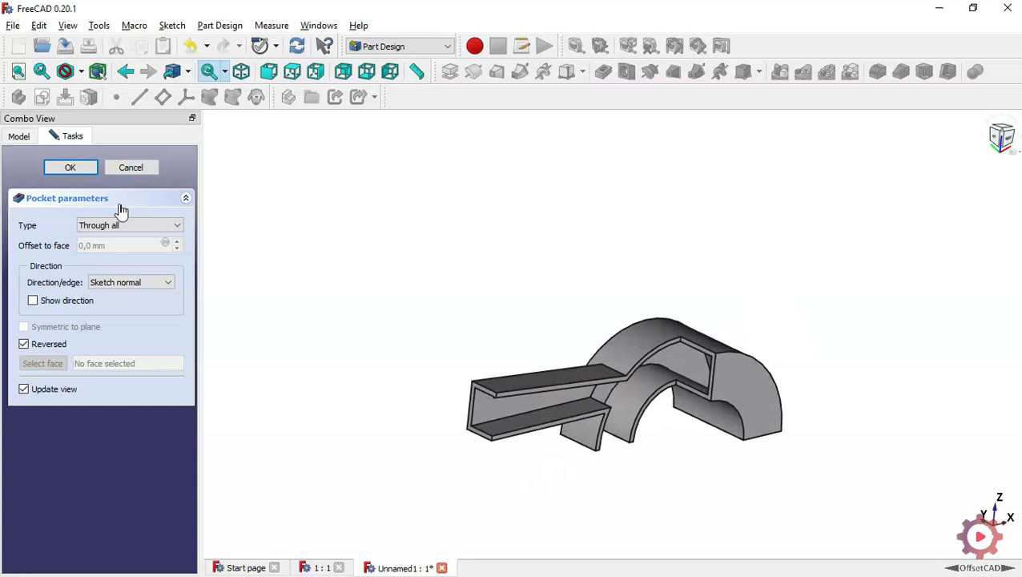
{"action": "left_click", "coordinate": [78, 167]}
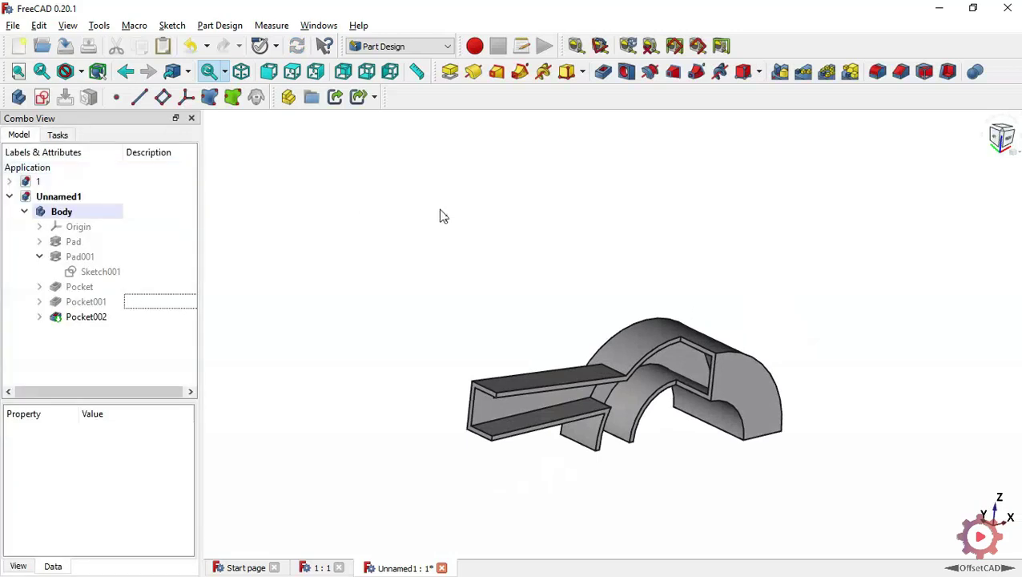
Examine the cutaway part's hollow arm and ring from several angles
{"action": "middle_click_drag", "start_coordinate": [858, 302], "coordinate": [785, 313]}
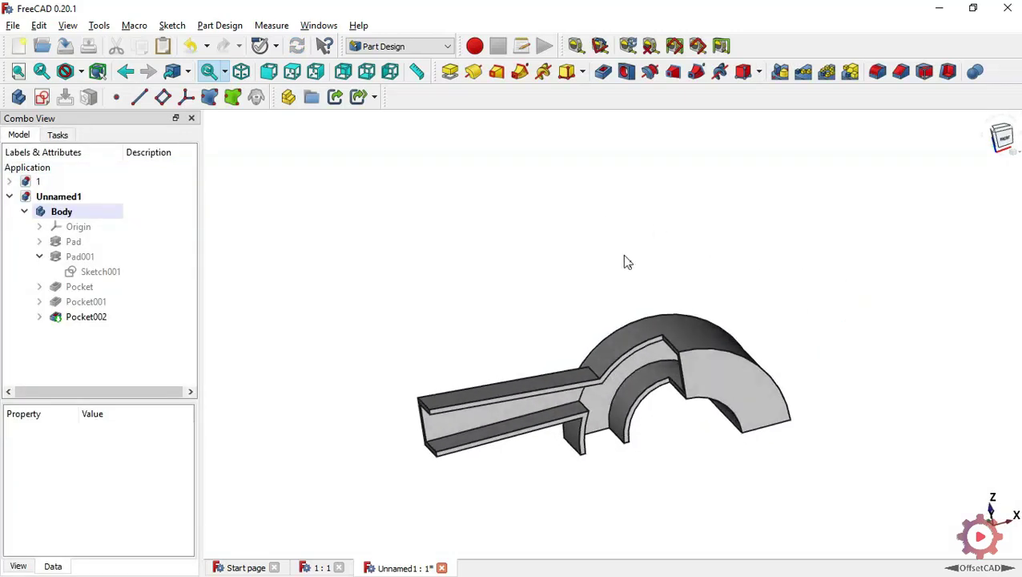
{"action": "middle_click_drag", "start_coordinate": [628, 262], "coordinate": [760, 259]}
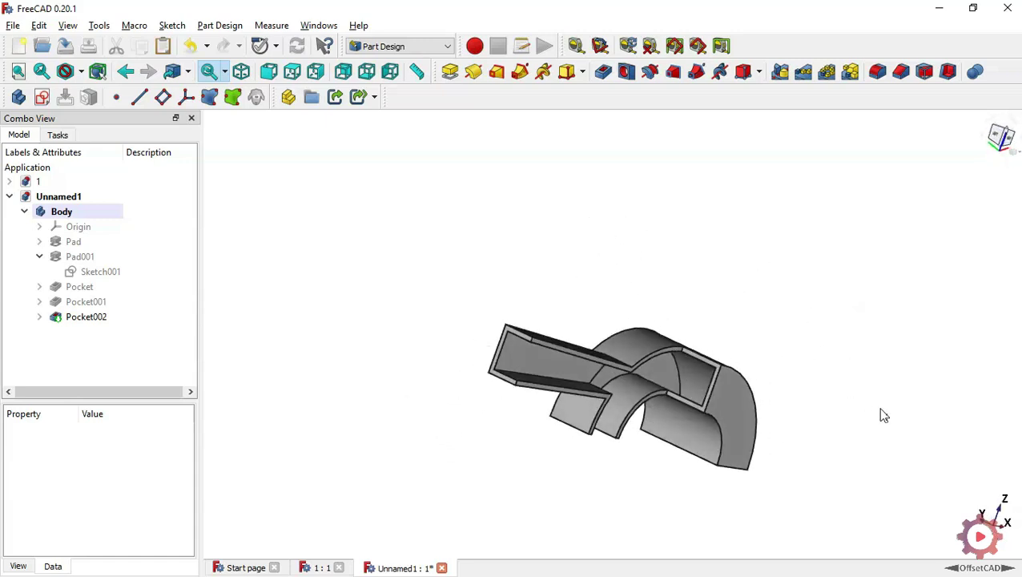
{"action": "middle_click_drag", "start_coordinate": [885, 415], "coordinate": [567, 283]}
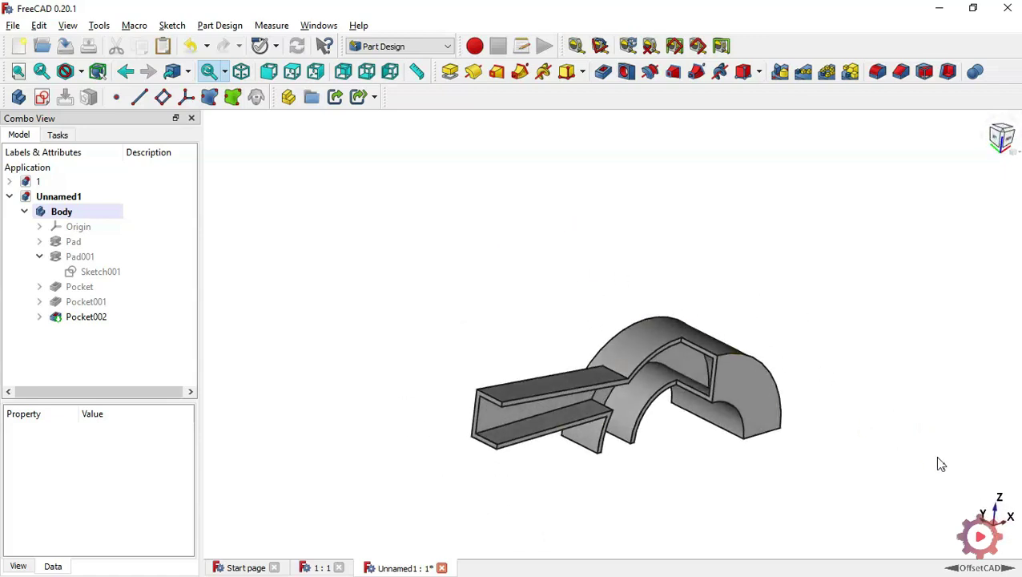
{"action": "middle_click_drag", "start_coordinate": [932, 469], "coordinate": [828, 515]}
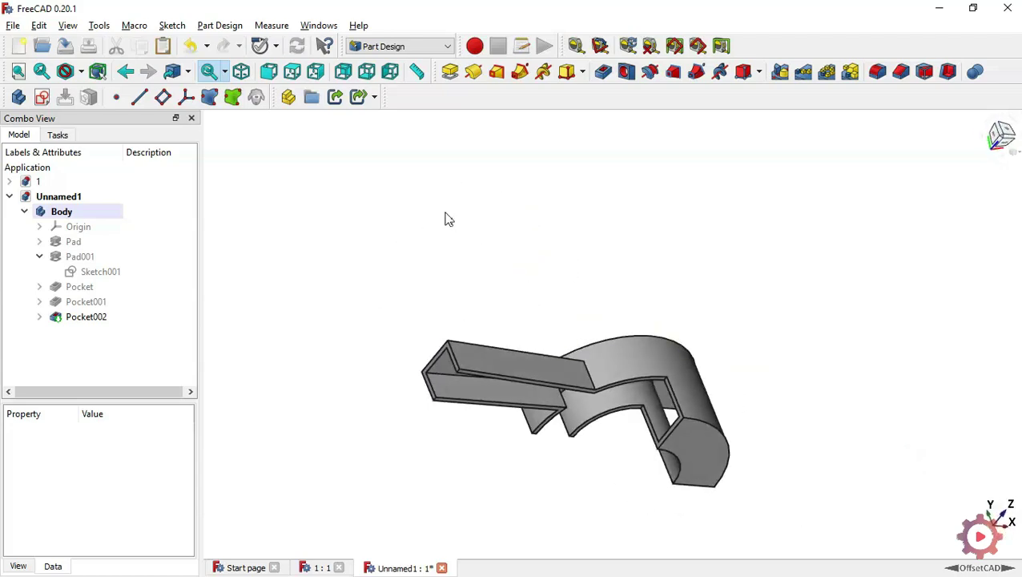
{"action": "middle_click_drag", "start_coordinate": [444, 213], "coordinate": [448, 263]}
{"action": "middle_click_drag", "start_coordinate": [912, 411], "coordinate": [831, 309]}
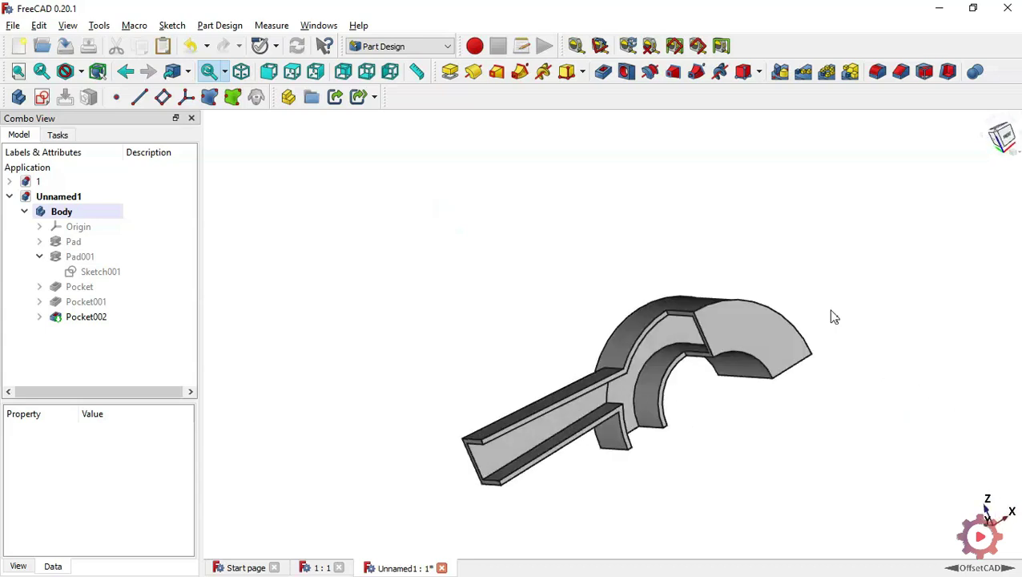